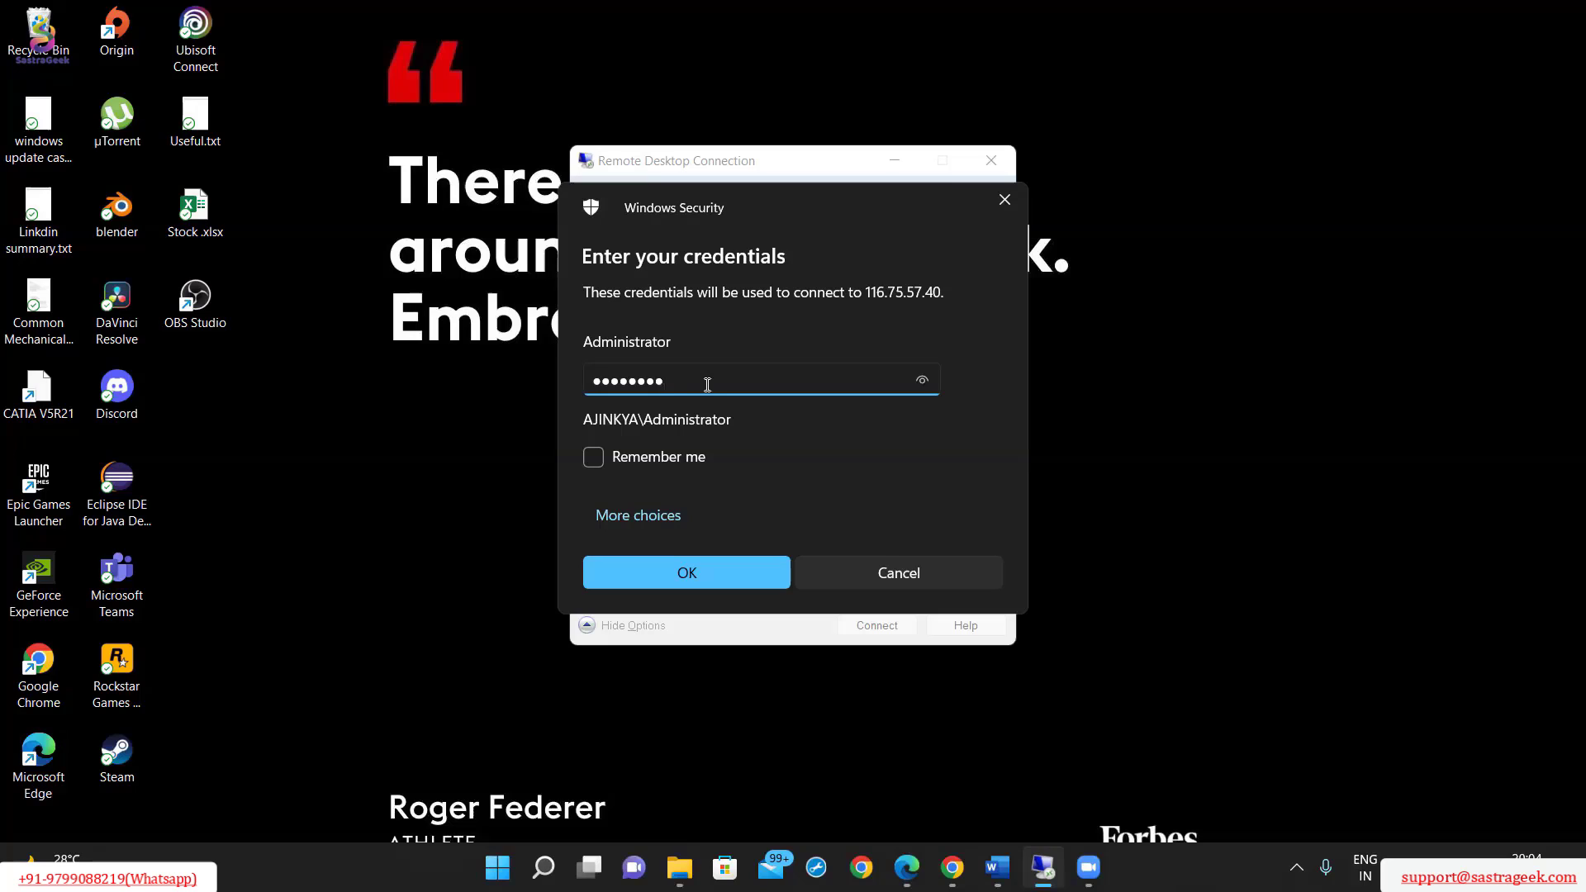
Connect to the remote server with the Administrator password, accepting its unverified certificate and suppressing that prompt for future connections.
text(•)
click(714, 583)
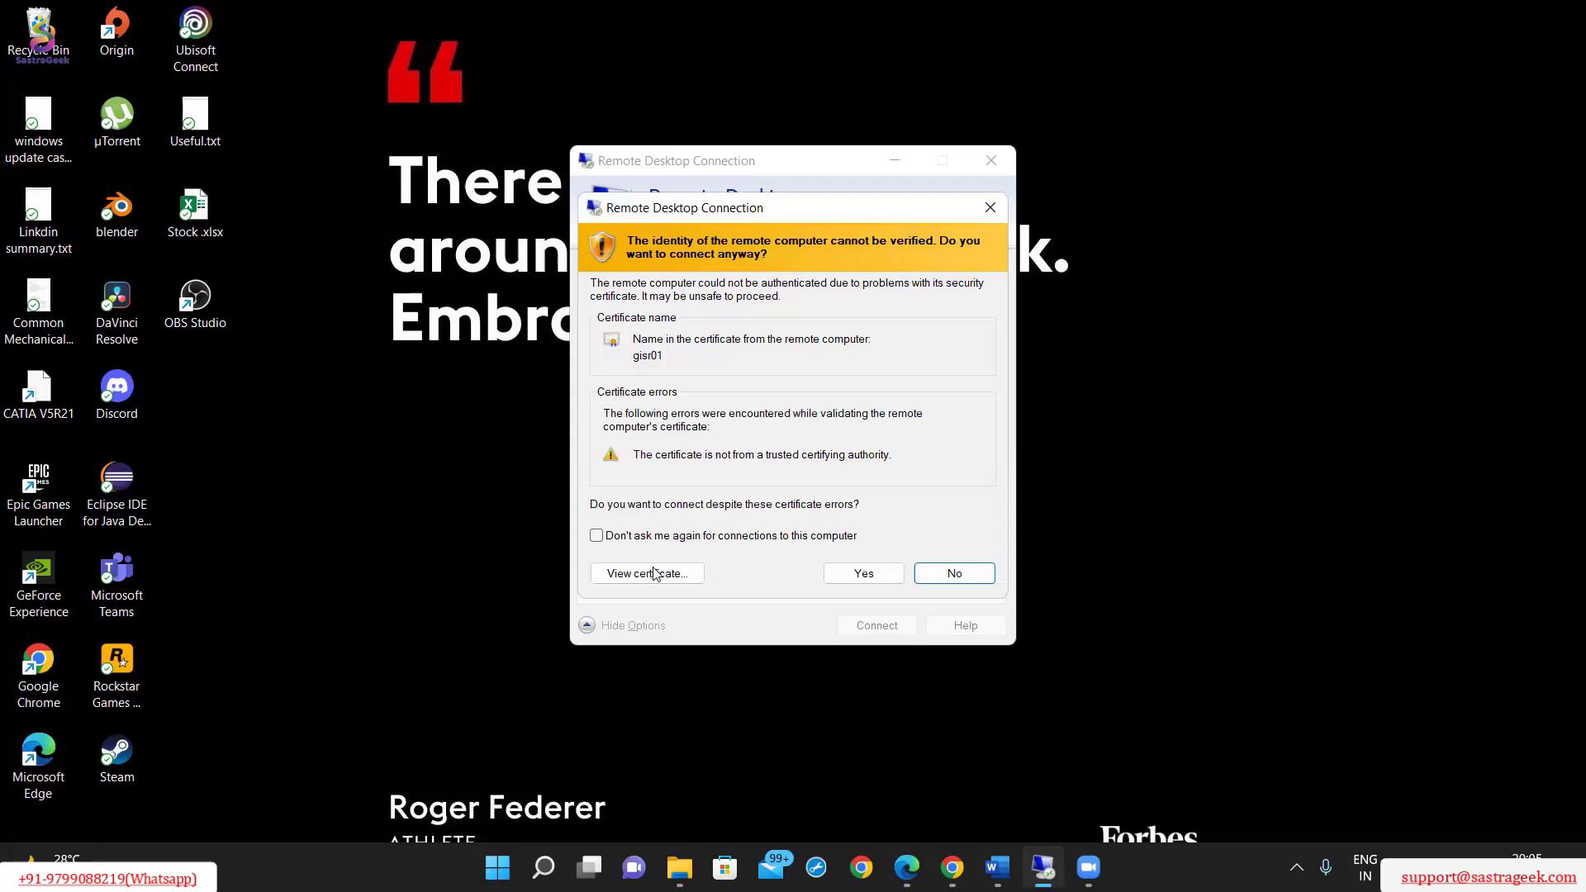
click(597, 536)
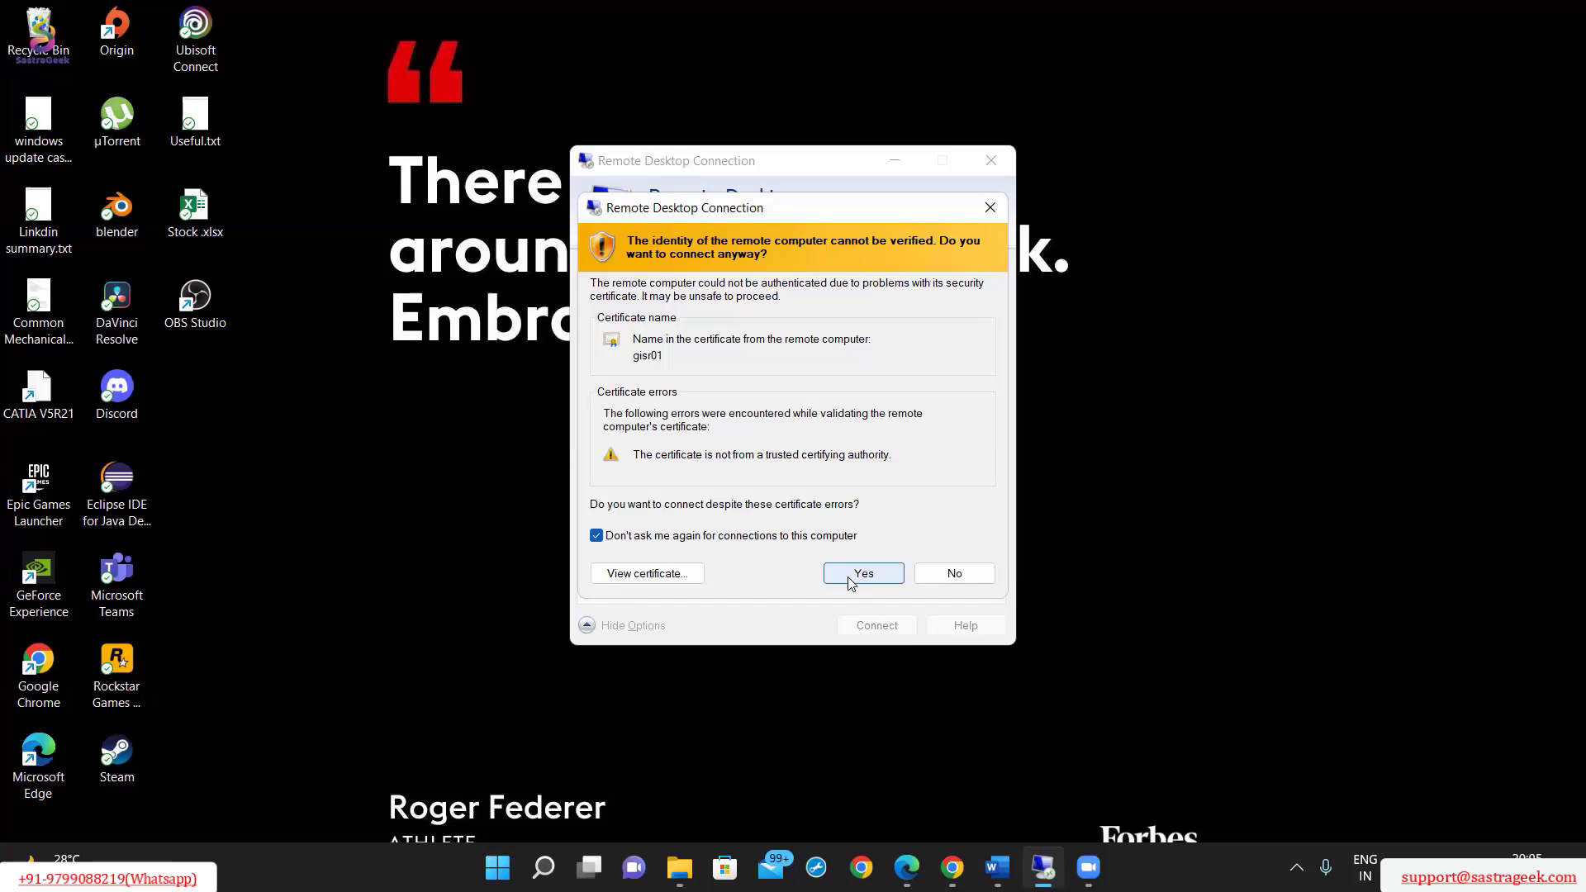
click(864, 574)
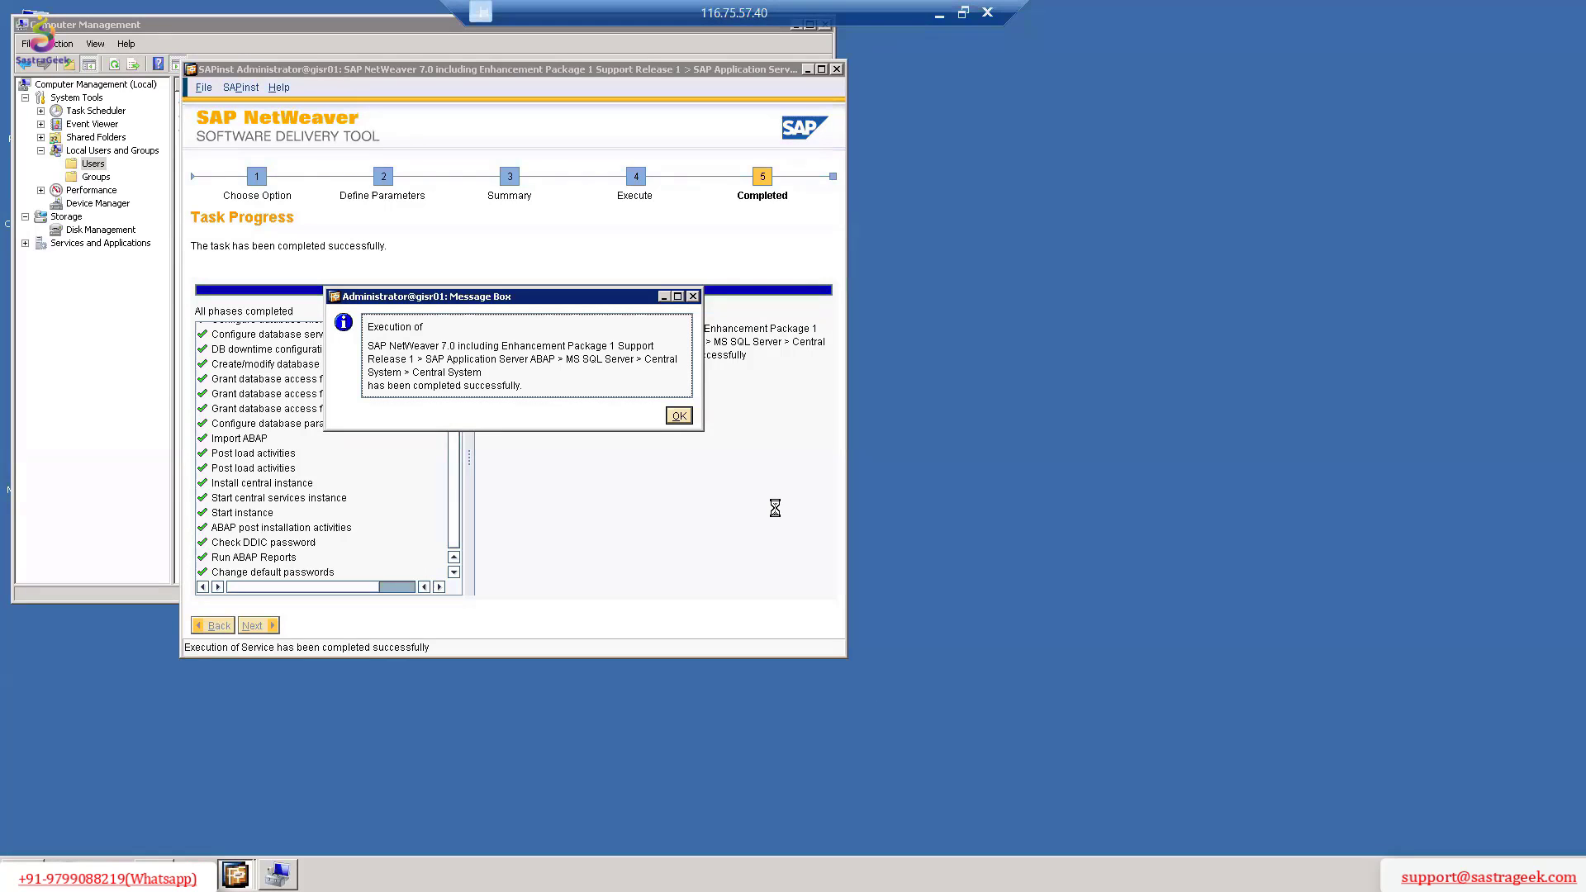
Dismiss the SAP NetWeaver installation completion message and close the Computer Management window.
click(679, 415)
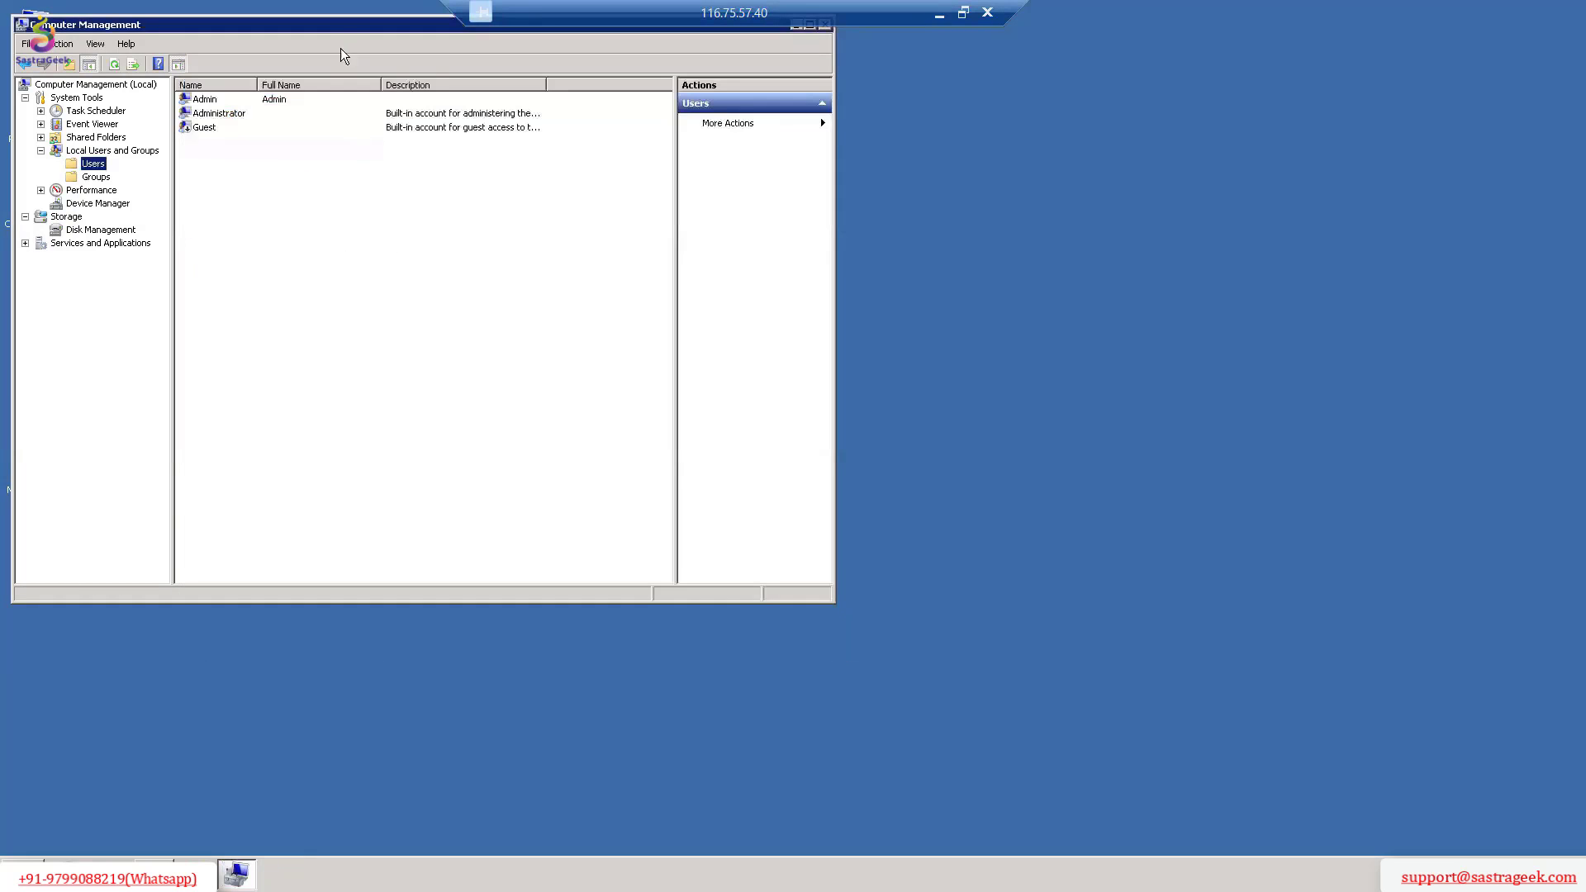
drag(347, 29, 570, 184)
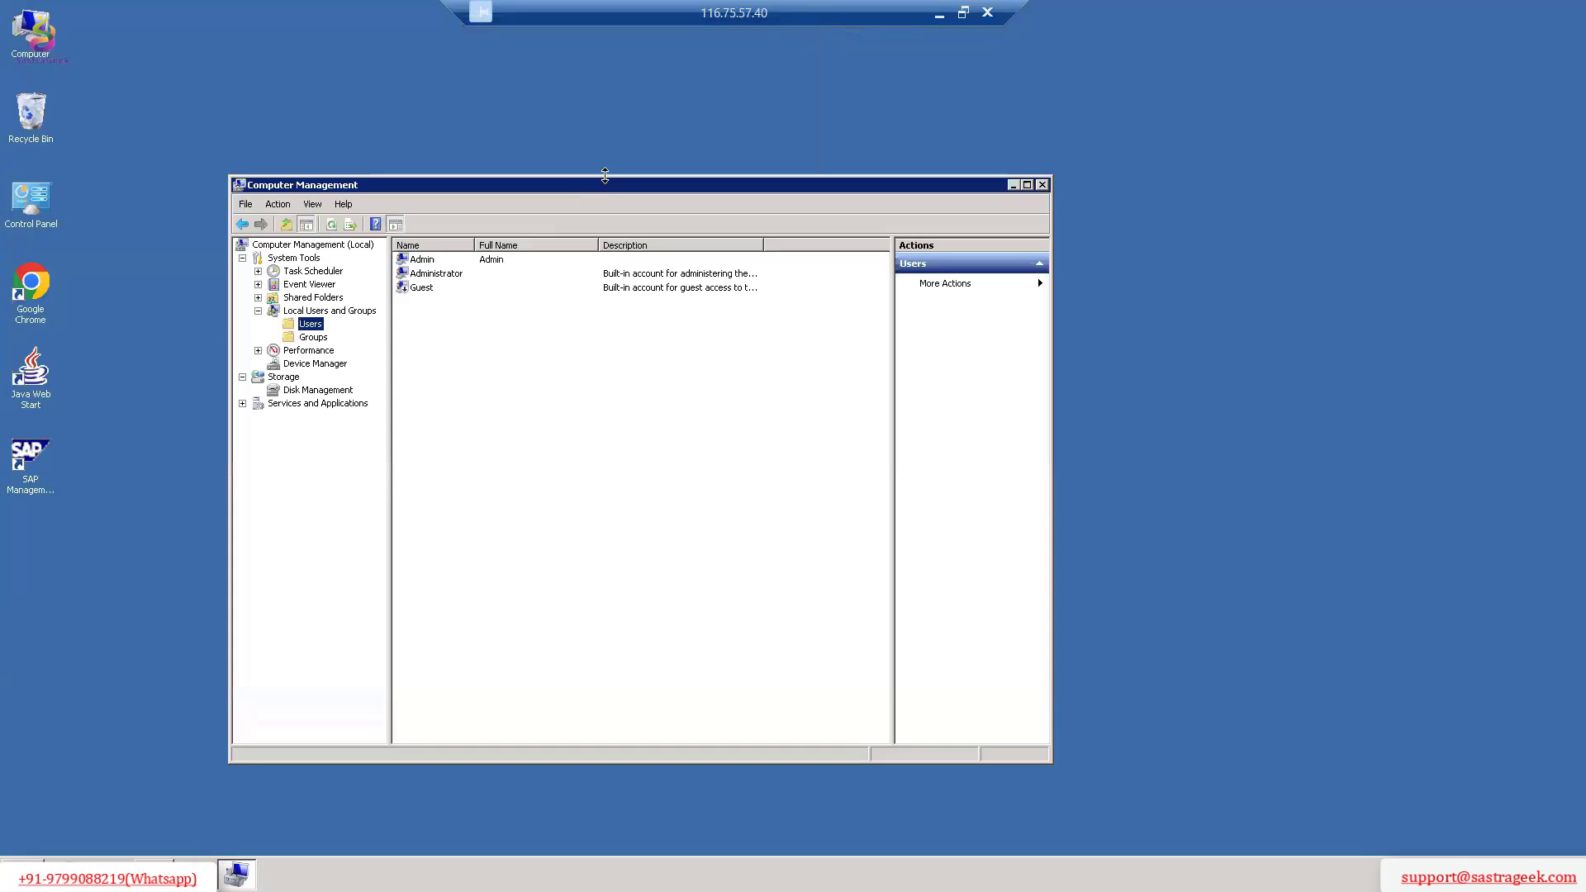
click(1042, 185)
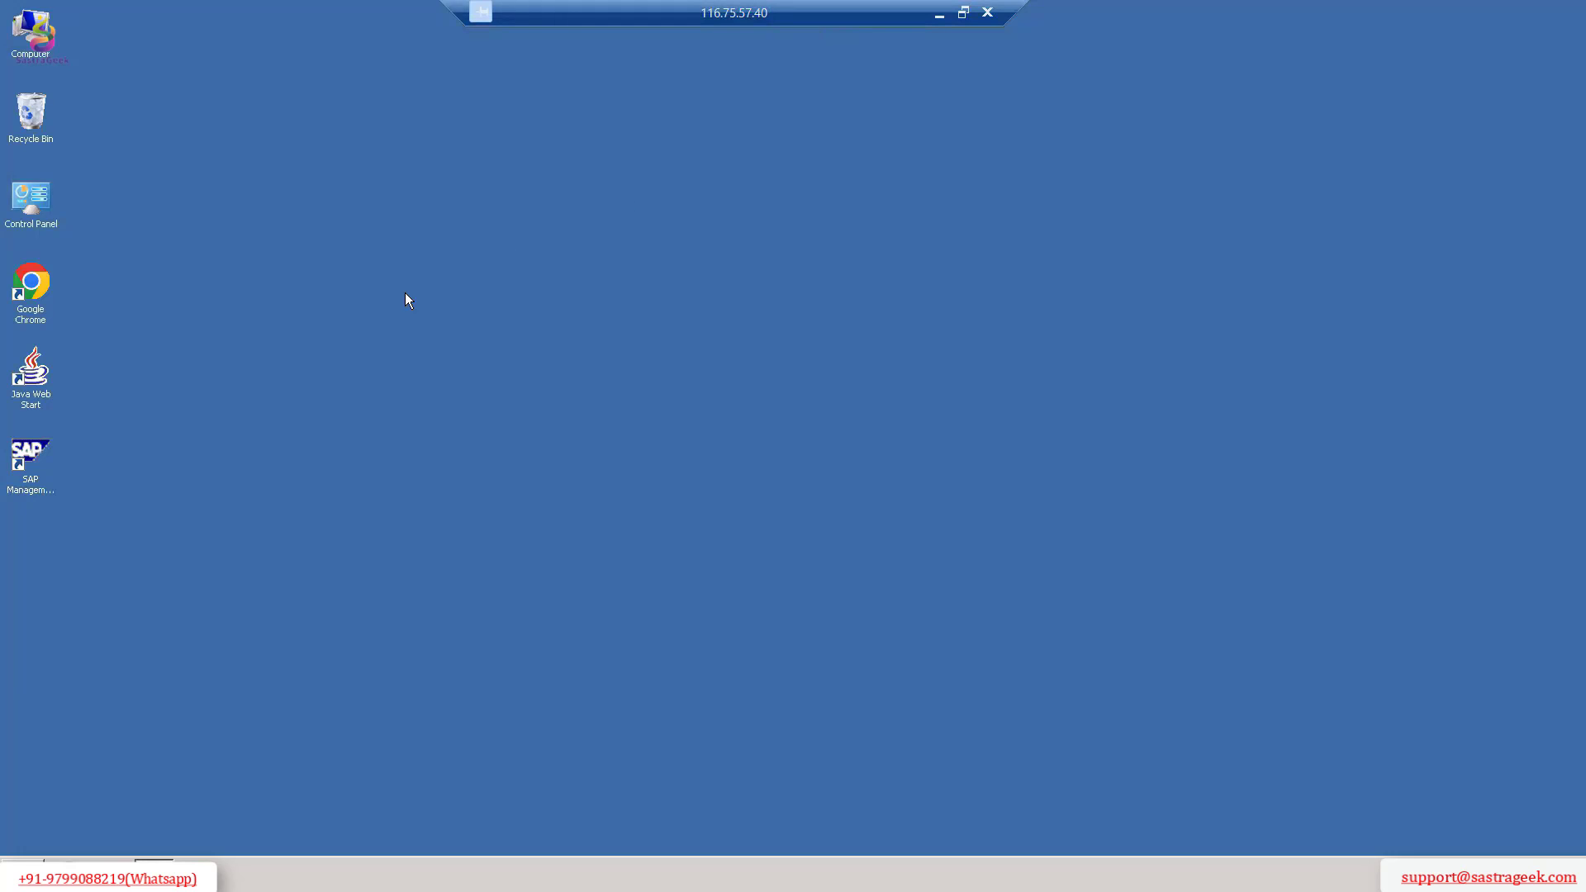
Launch the SAP Management Console from the desktop and acknowledge the conversion of its configuration information.
click(24, 462)
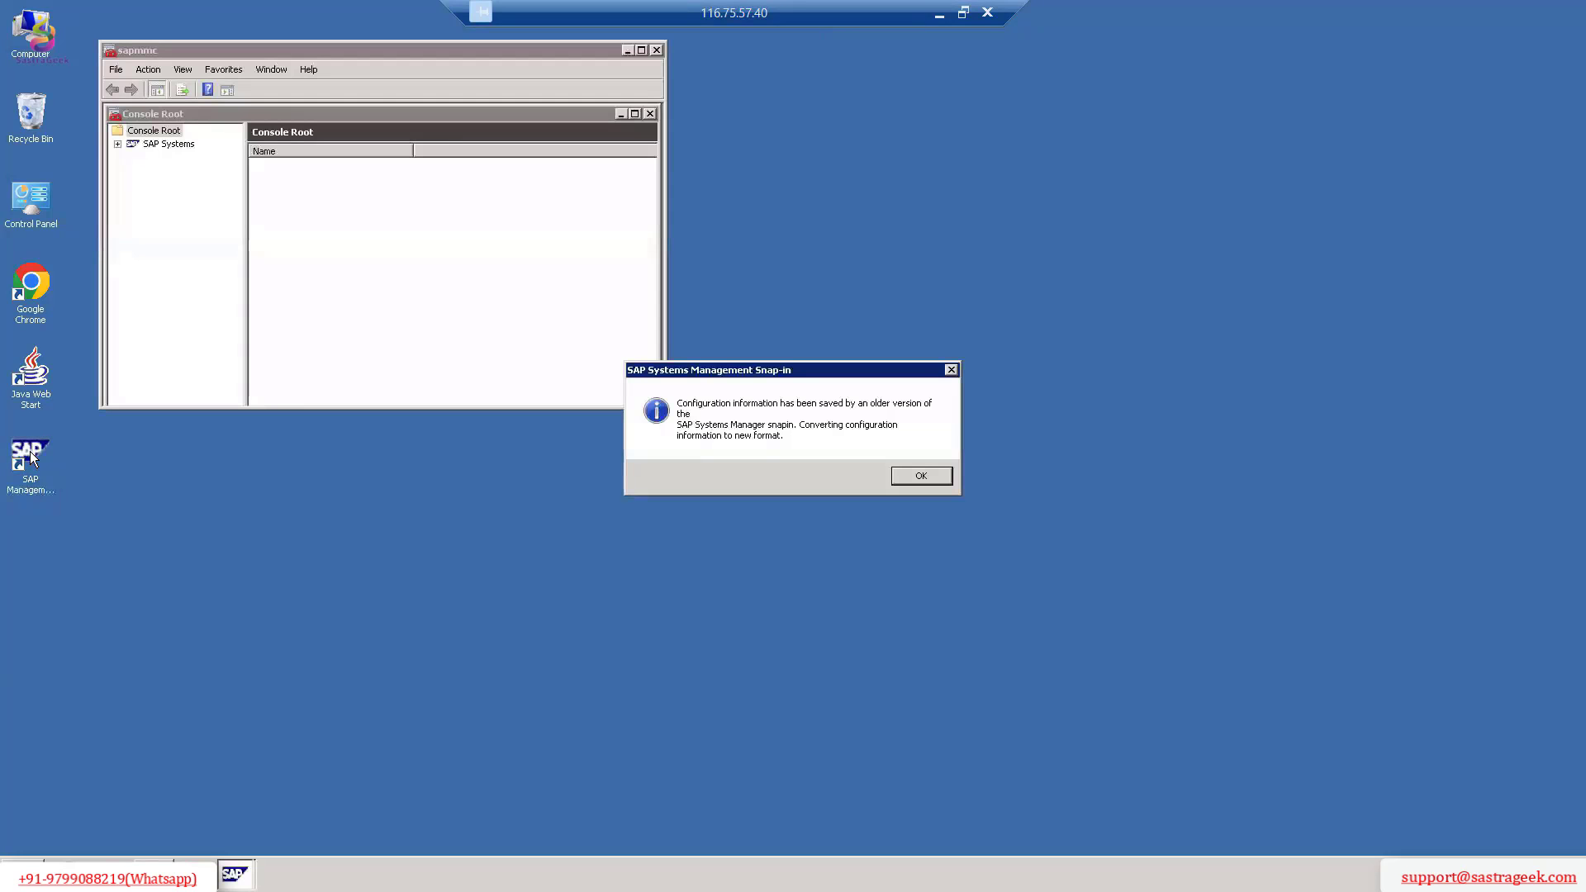
click(922, 476)
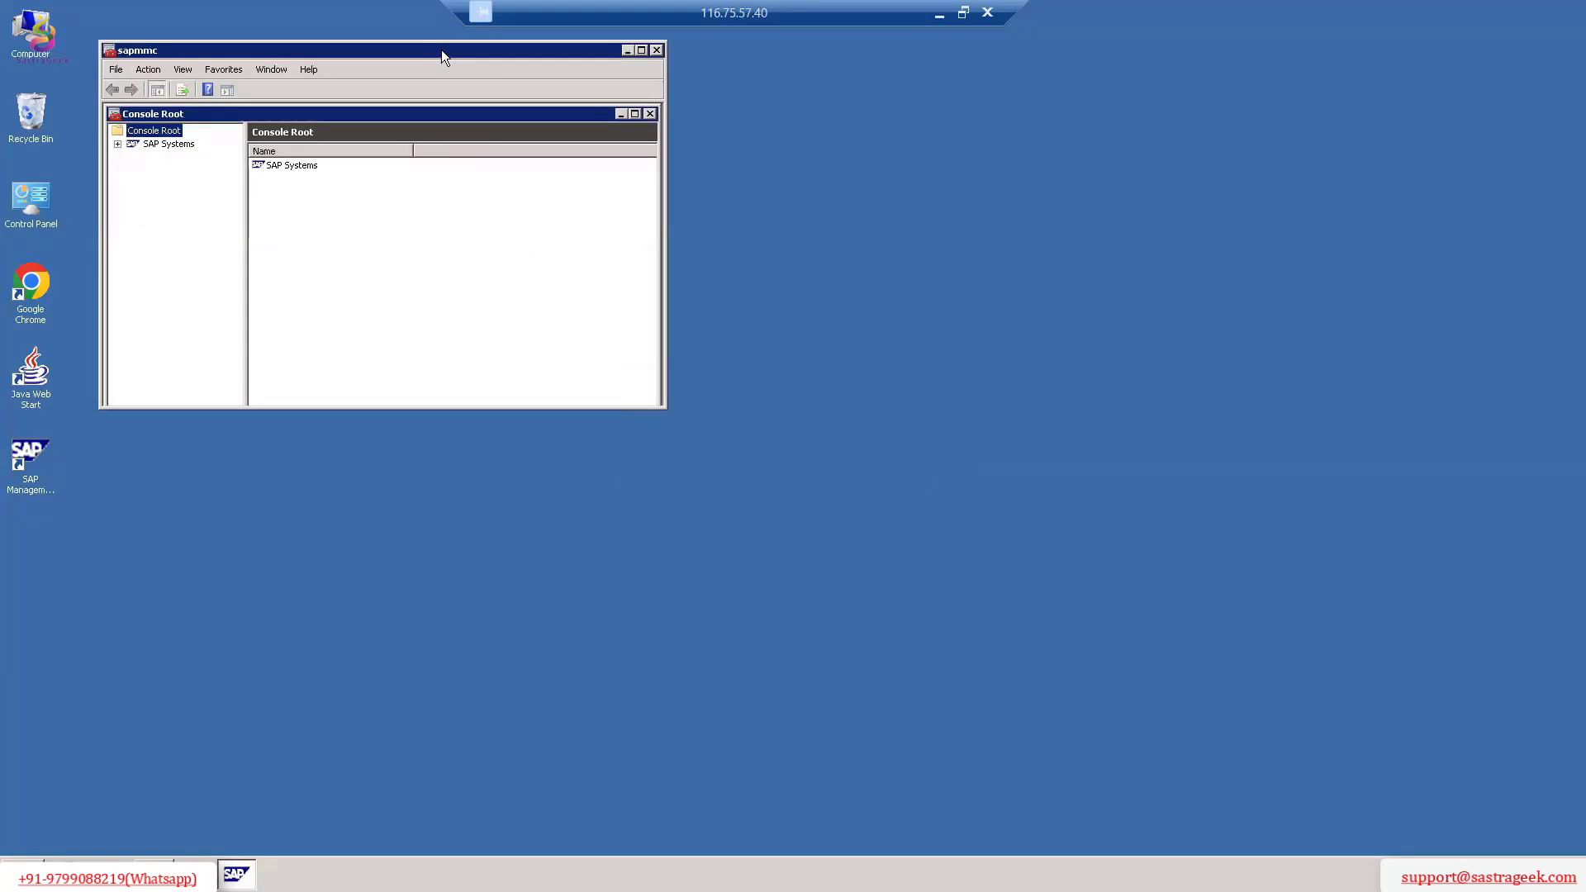
drag(443, 50, 533, 156)
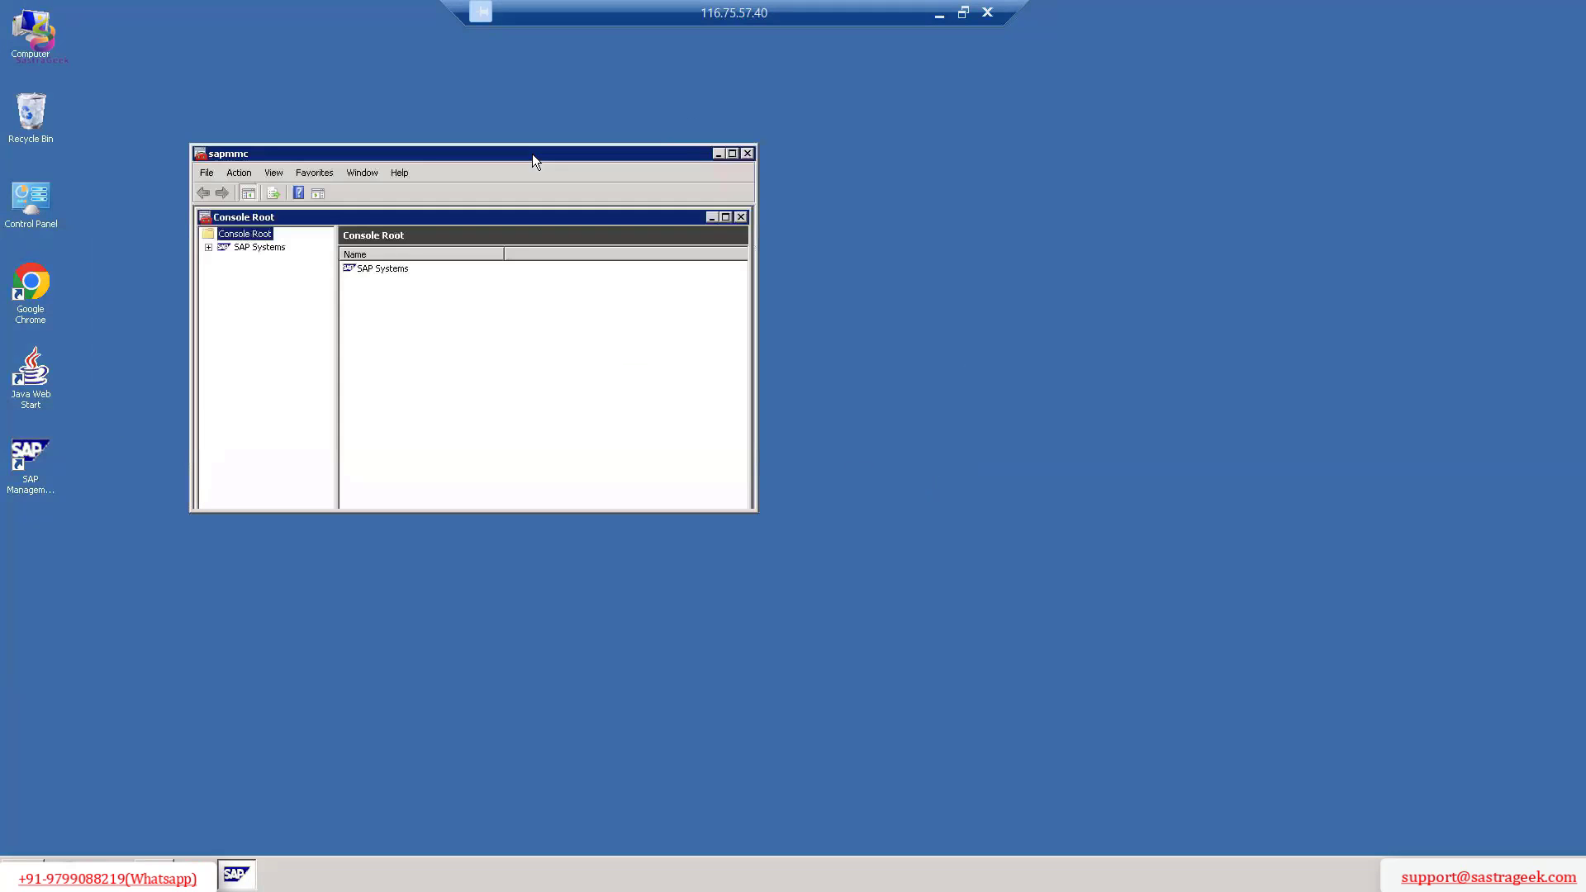
click(718, 154)
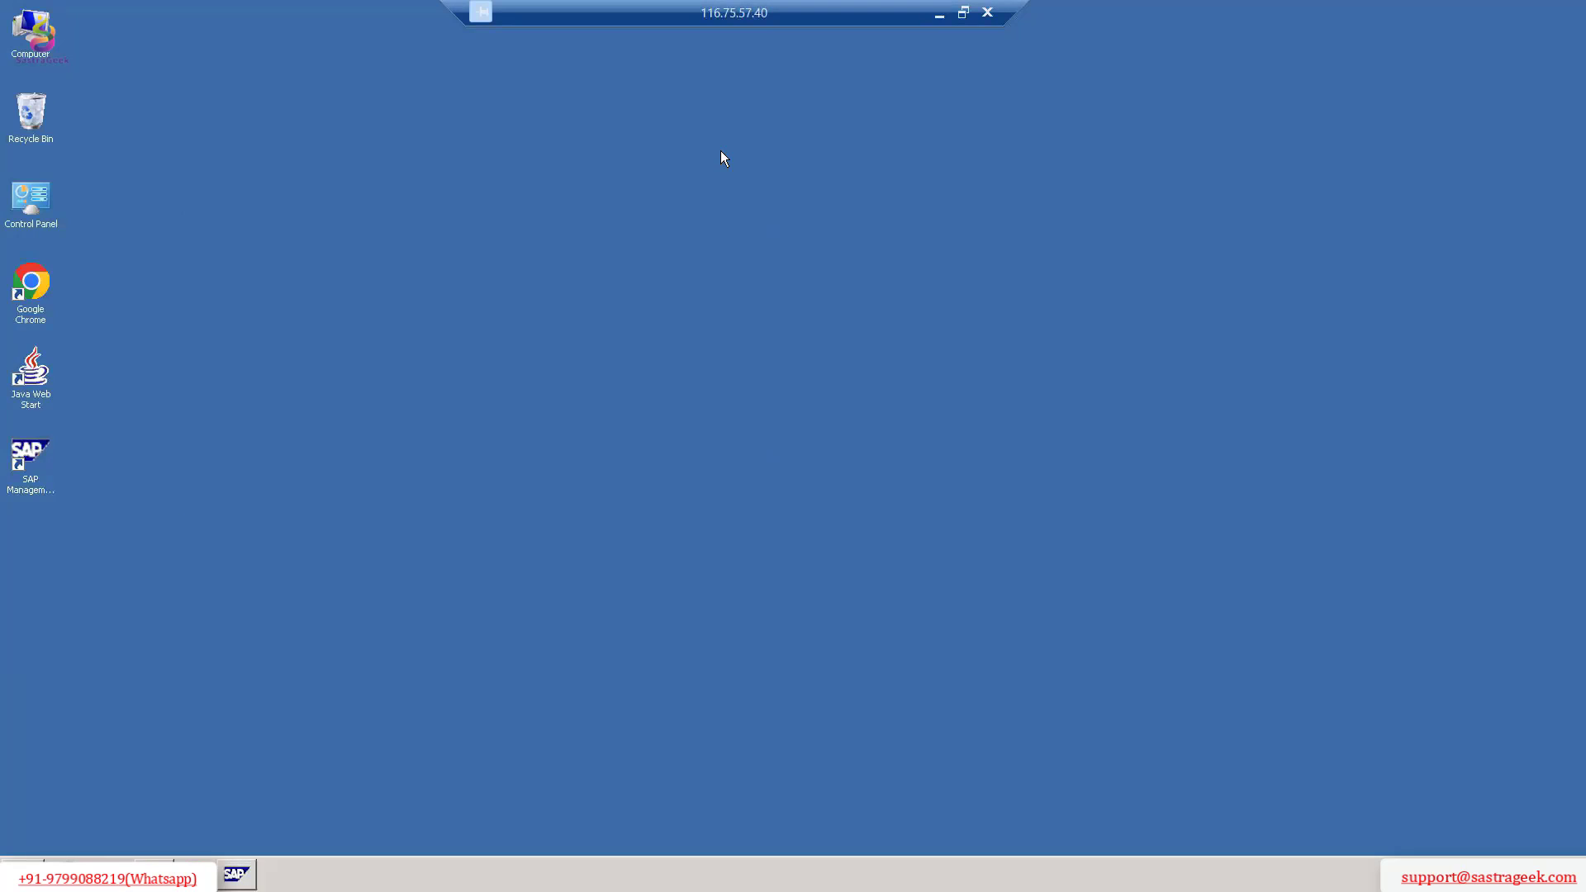
click(237, 874)
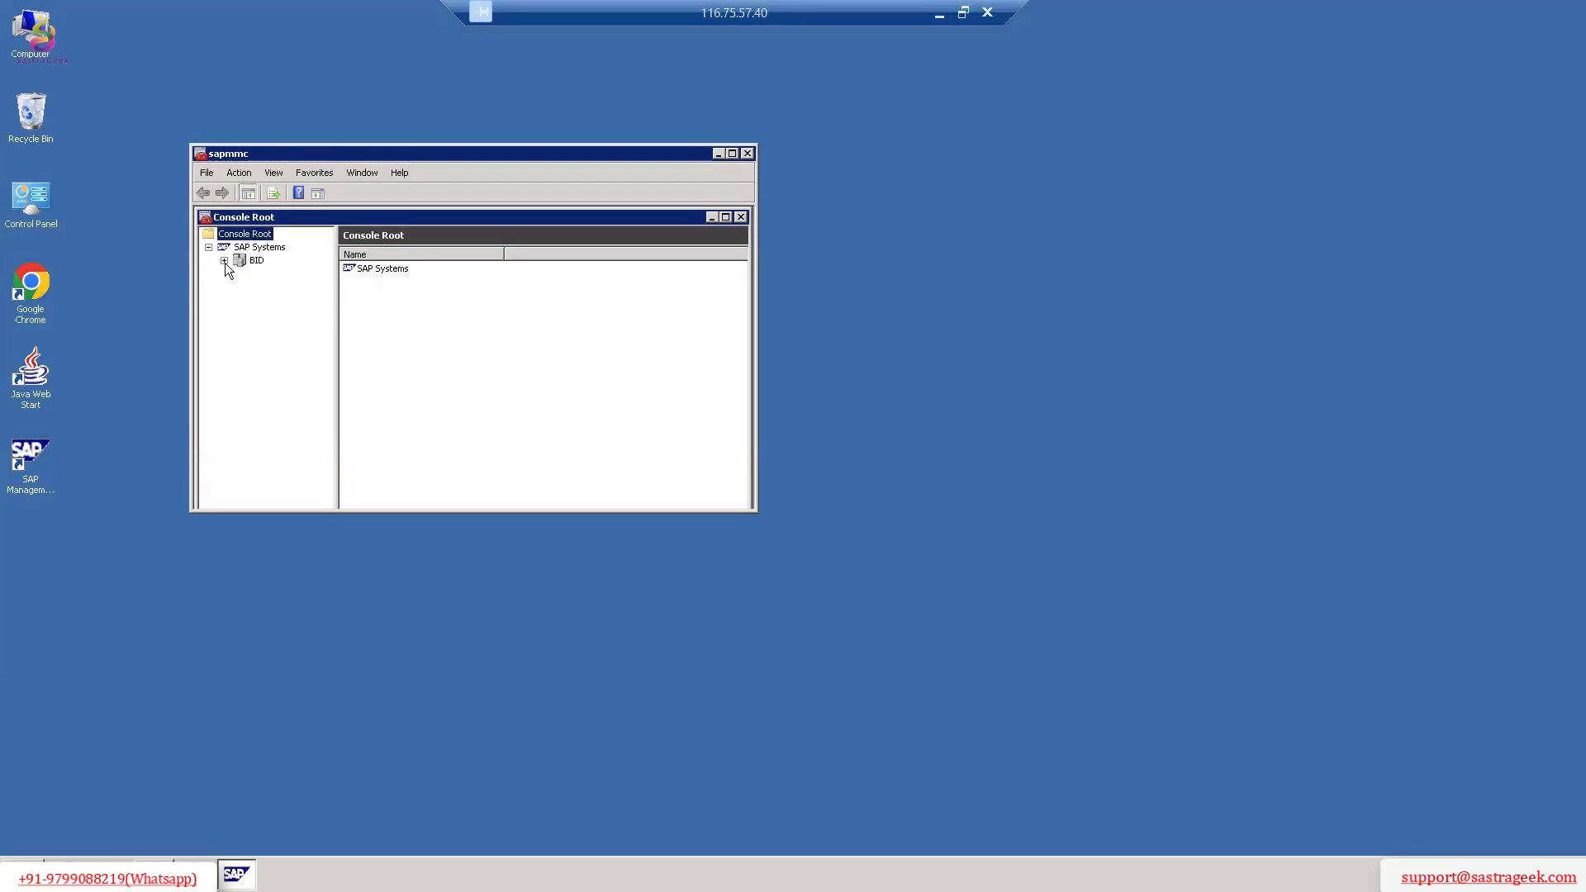
Check the Process List of instance gisr01 0 under the BID system, then minimize the console.
click(225, 262)
click(239, 274)
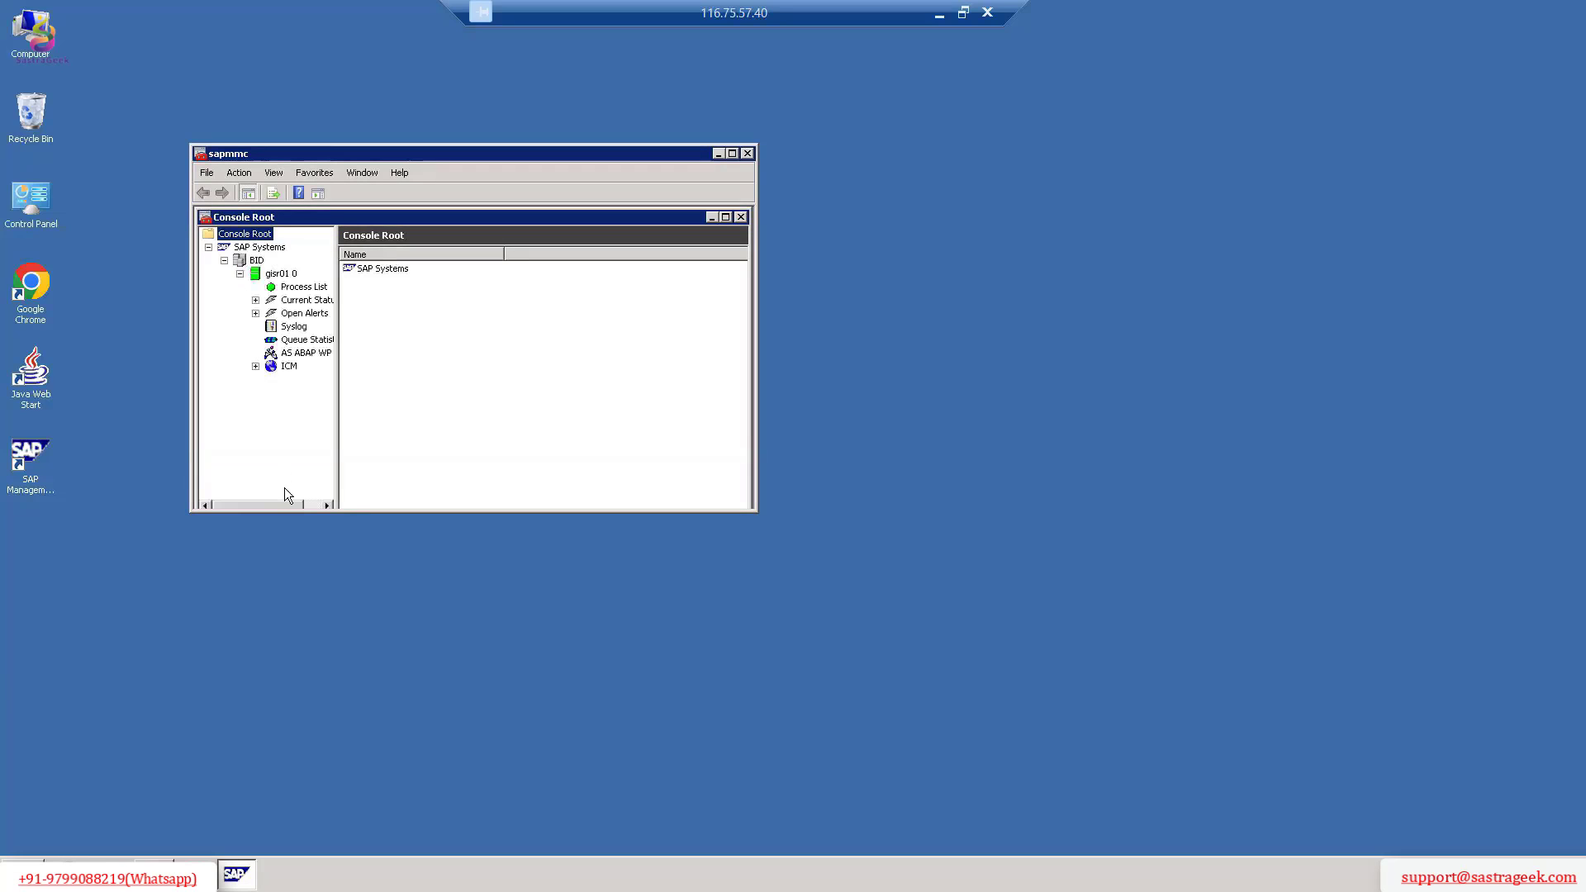
drag(284, 500, 297, 502)
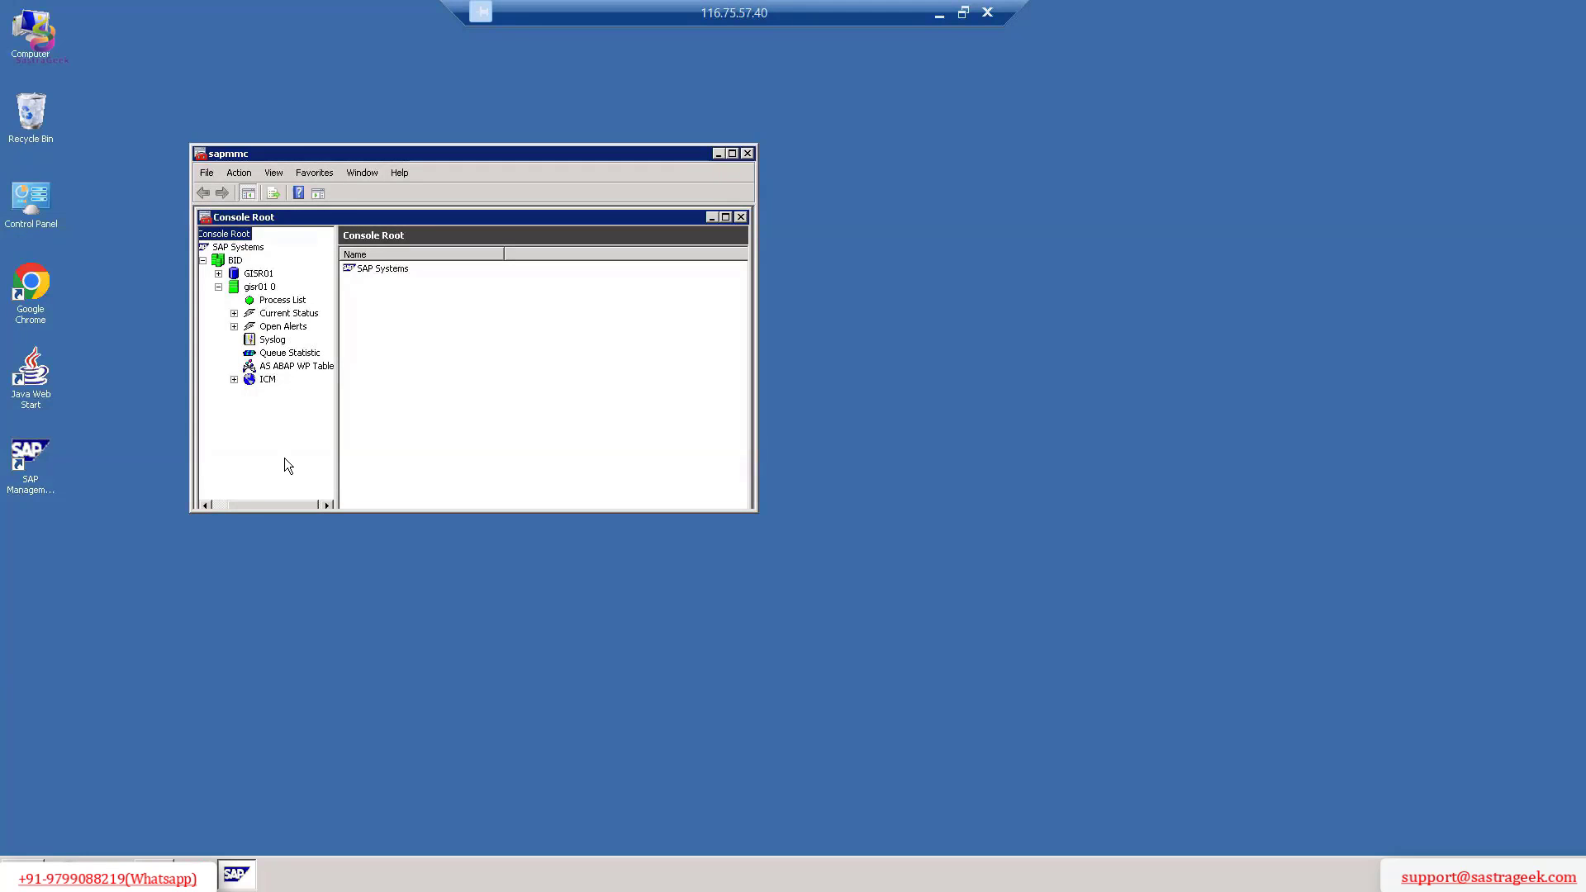
click(252, 301)
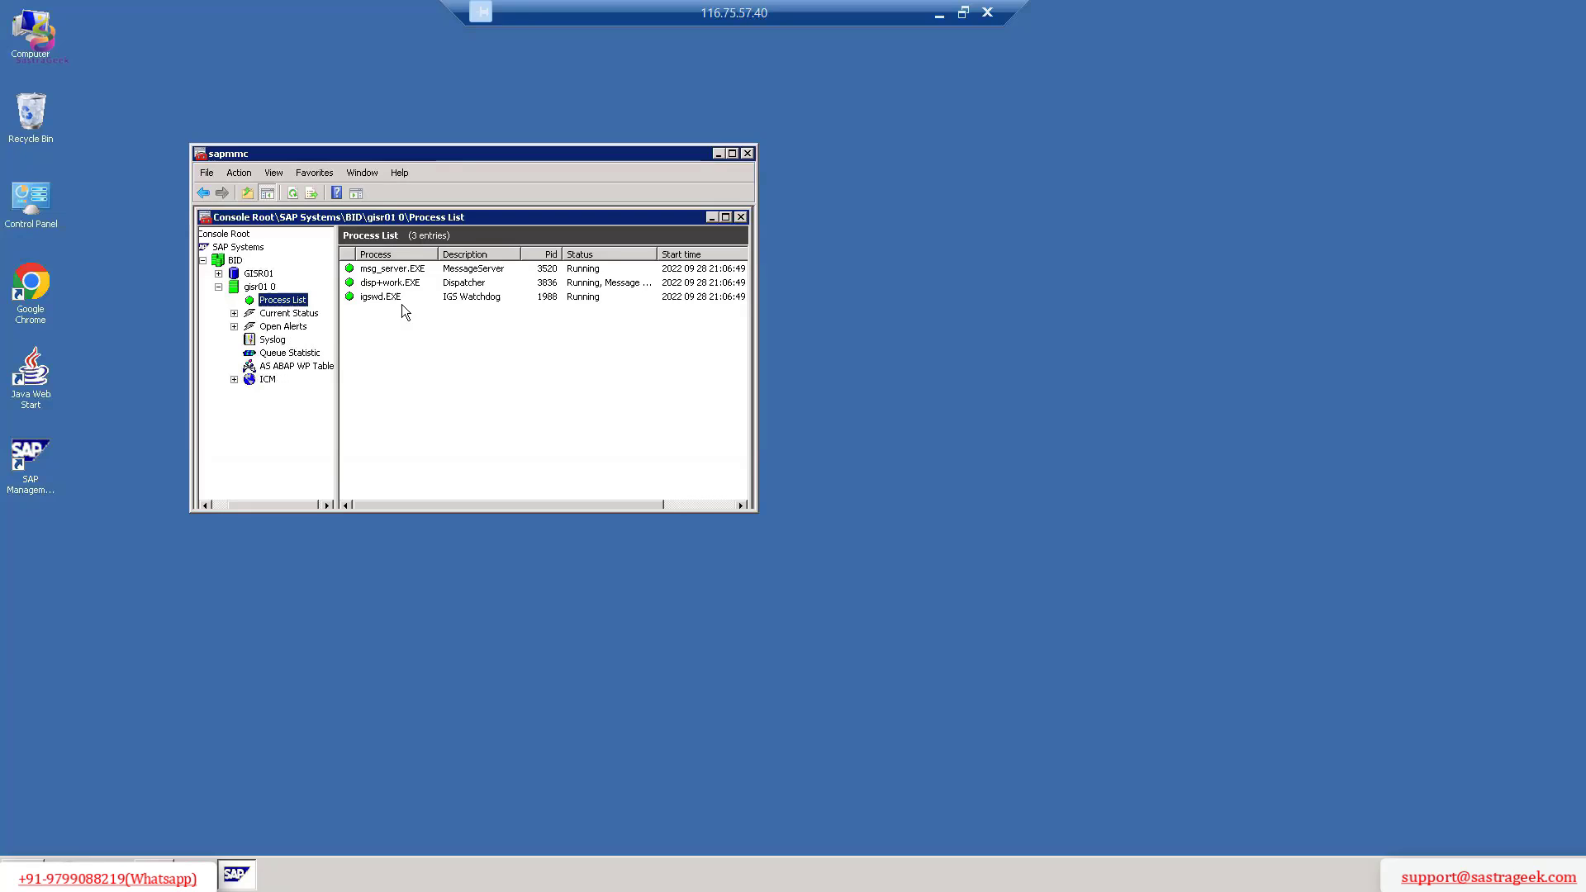
click(717, 155)
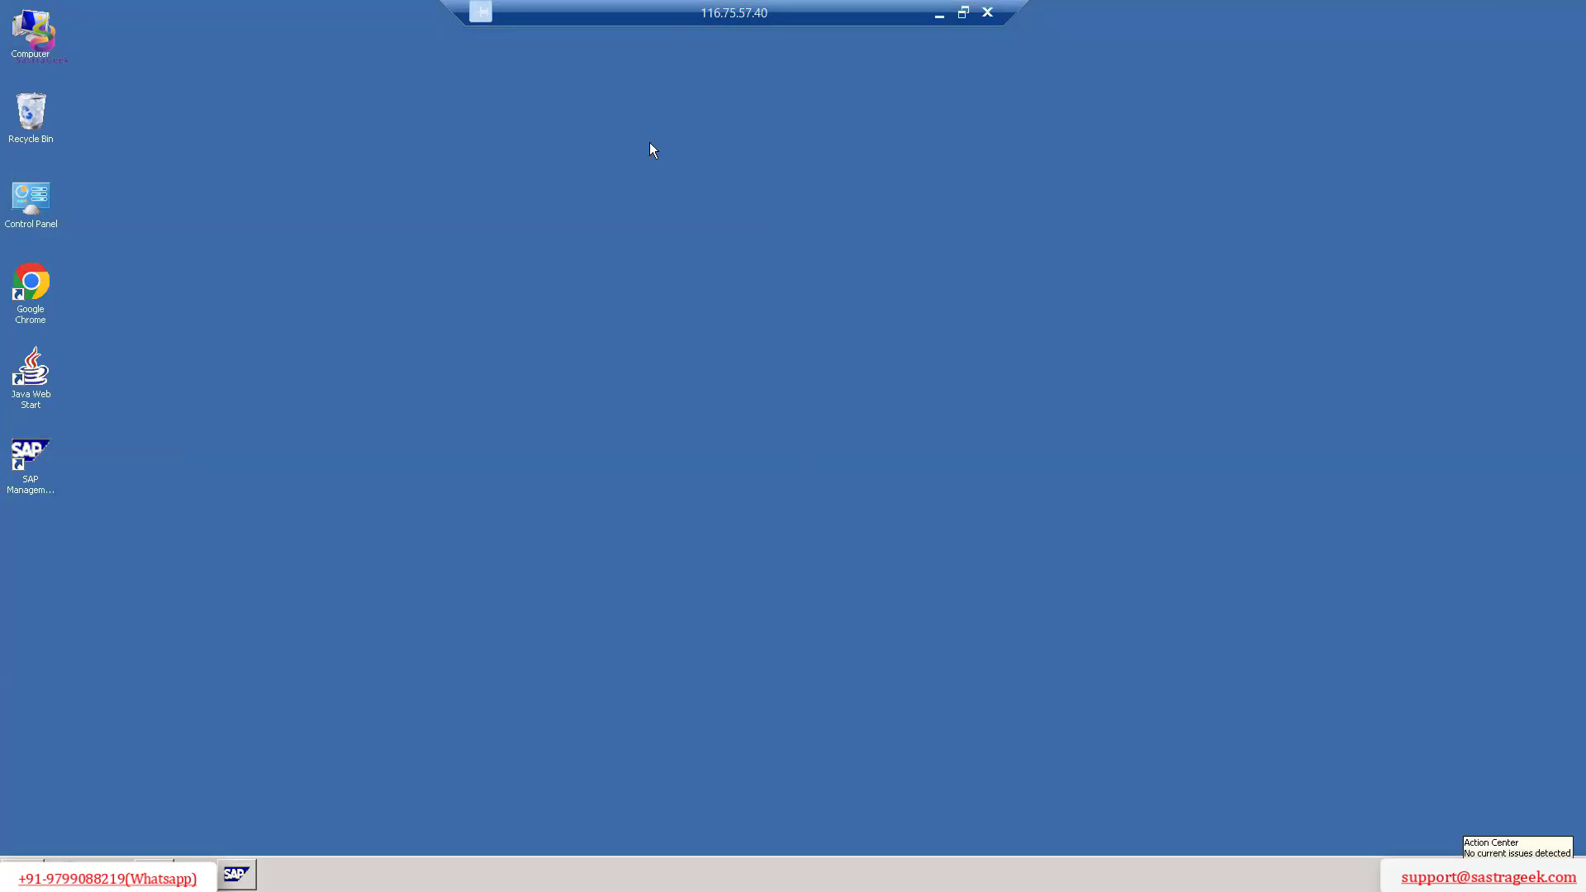
Take the remote session out of full screen and enlarge and reposition its window on the local desktop.
click(963, 12)
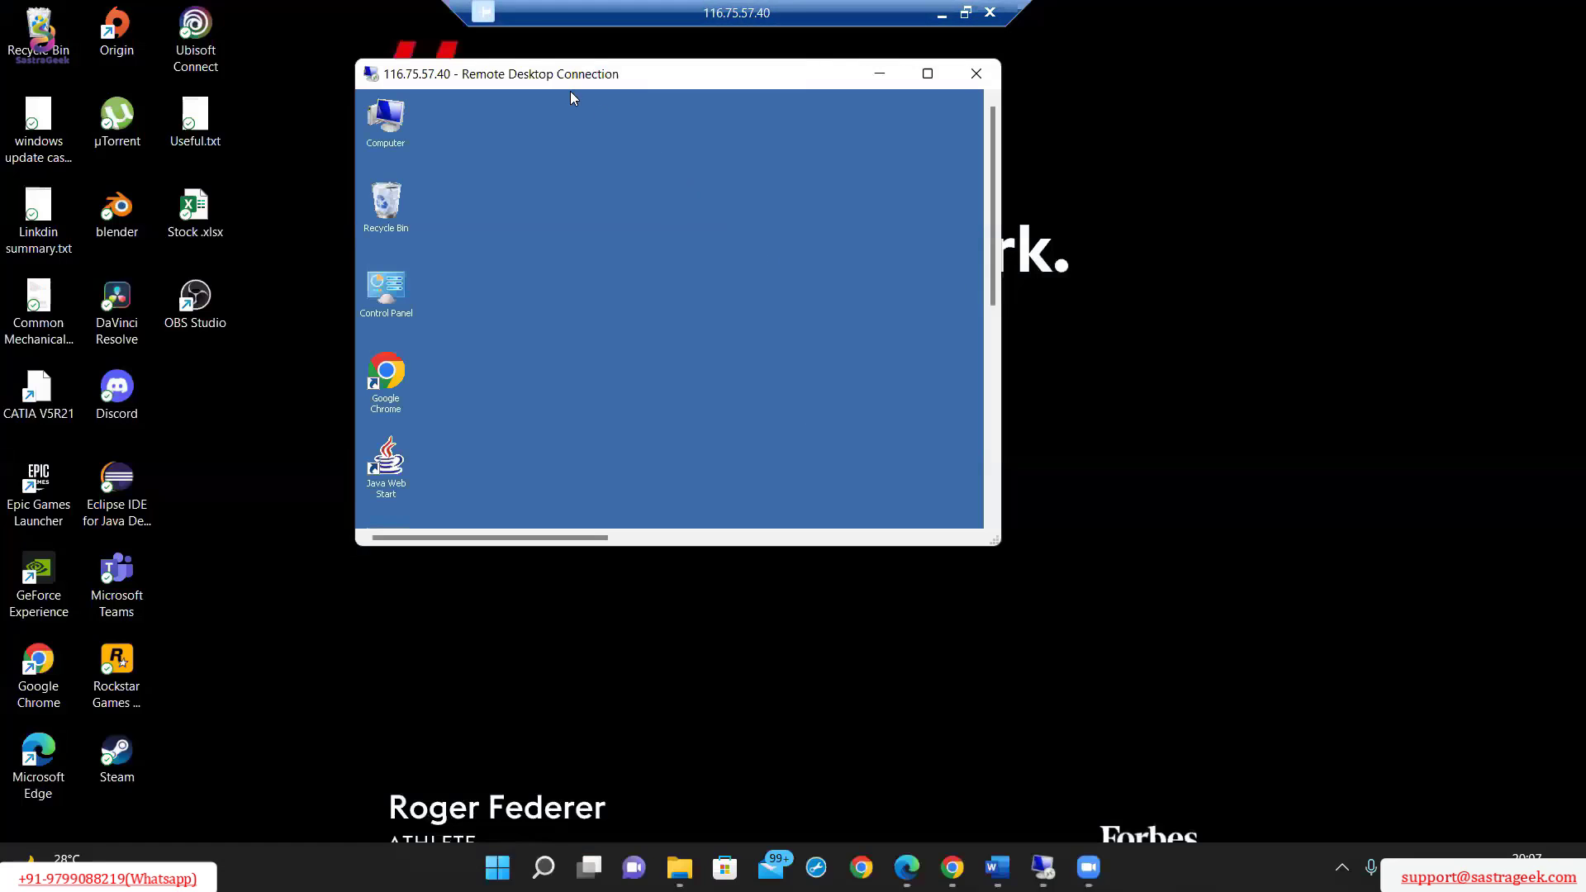
drag(1058, 196, 1366, 197)
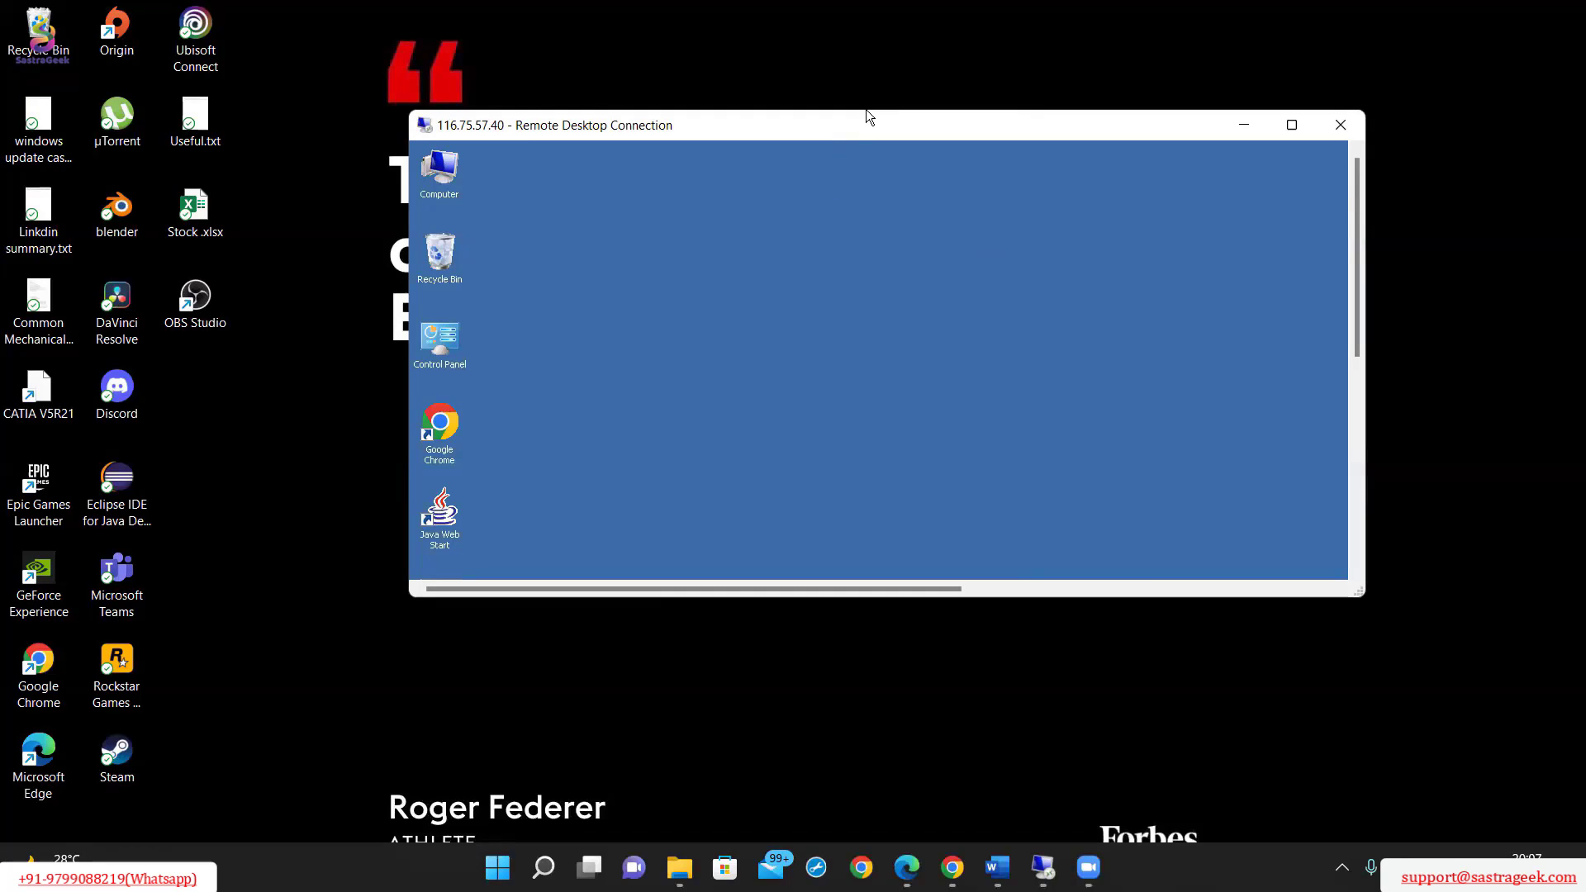
drag(410, 253, 312, 253)
drag(1201, 110, 1202, 23)
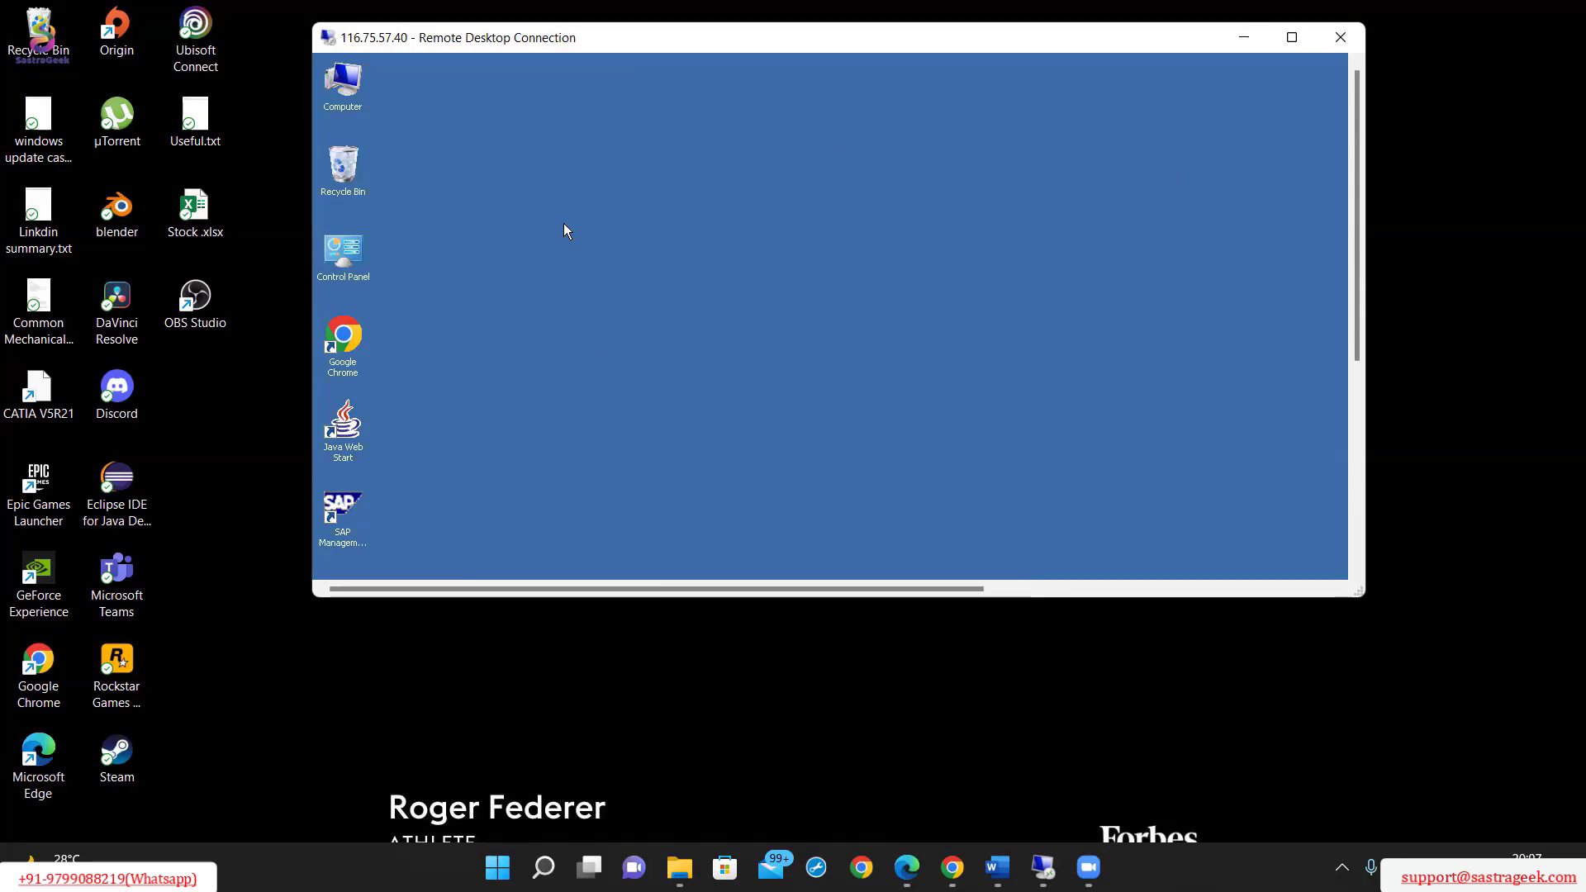
drag(1128, 31, 1126, 158)
Switch to the Word document on installing SAP Netweaver 7.0 EHP1 and review the sapinst path under Pratical Process.
mouse_move(1001, 871)
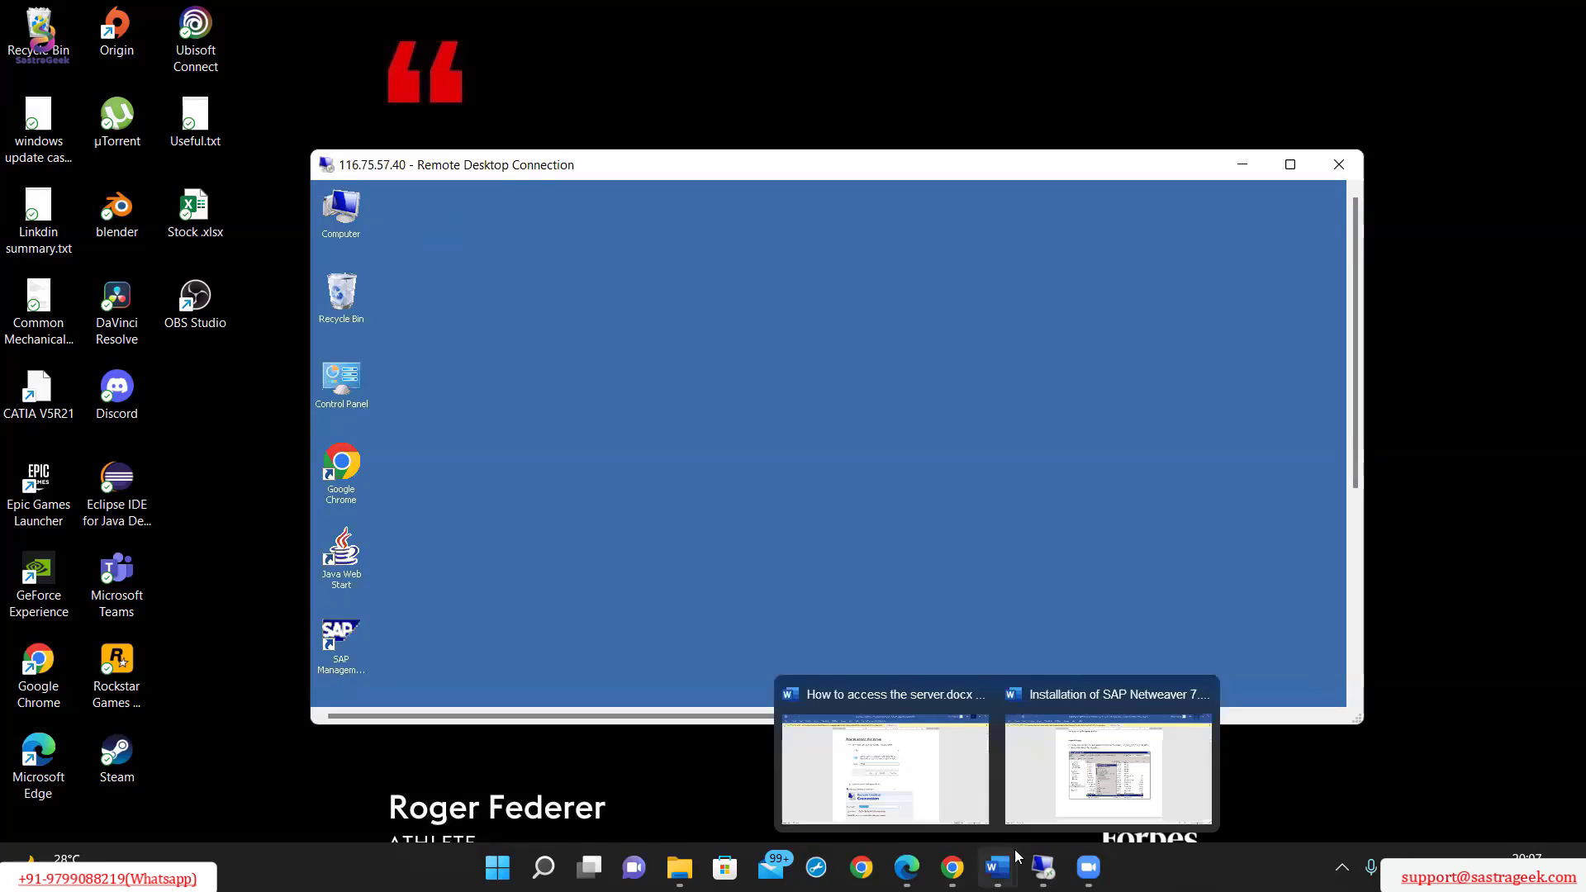
click(1050, 821)
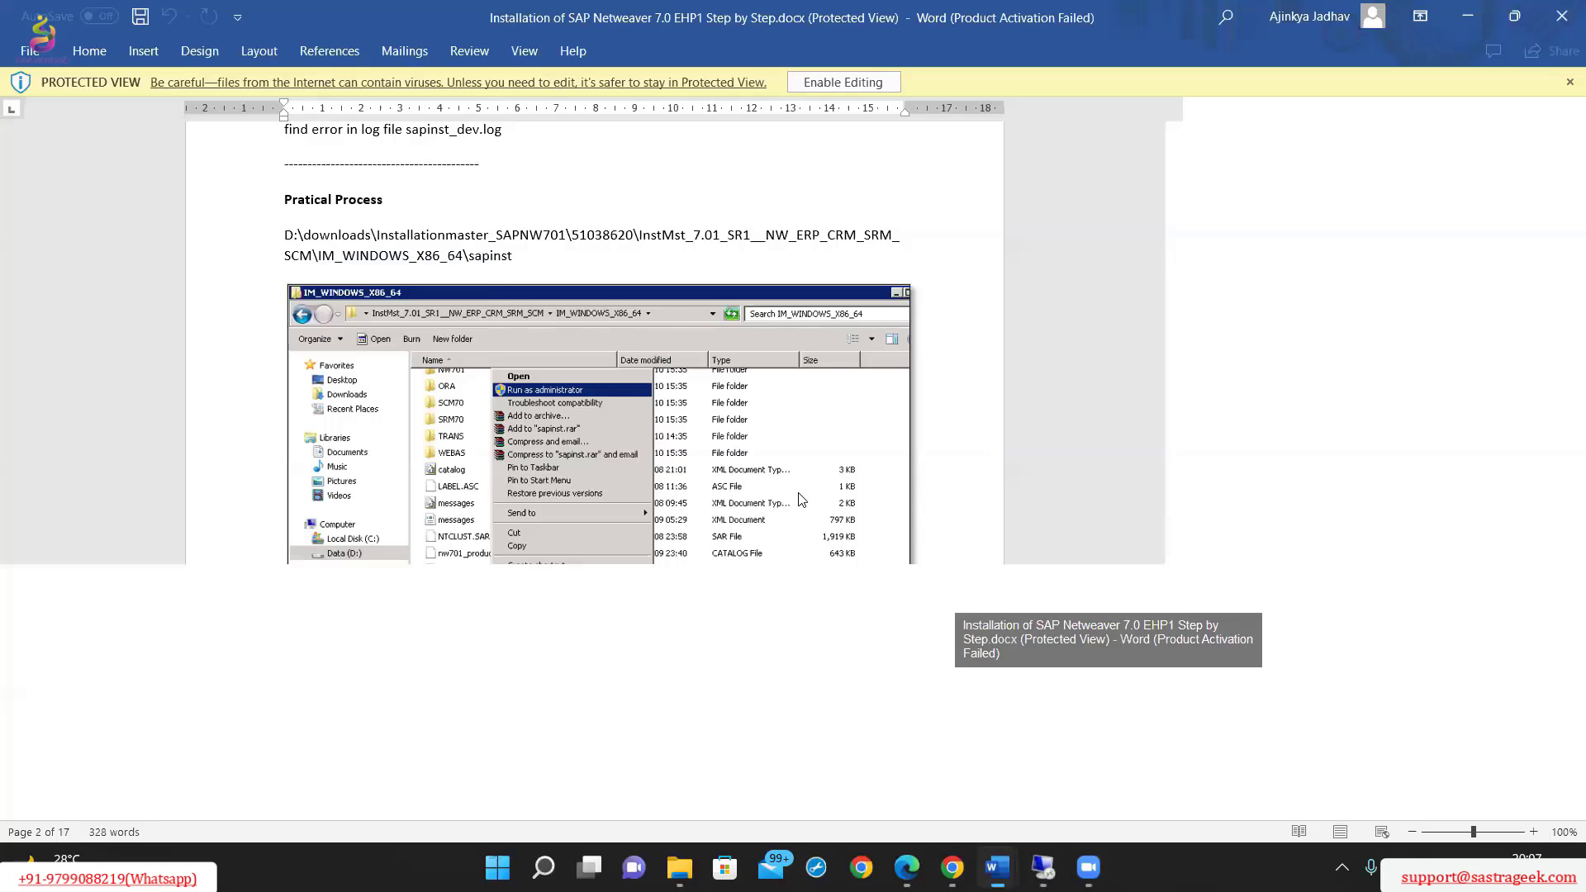
scroll(800, 493, up, 5)
scroll(800, 493, down, 5)
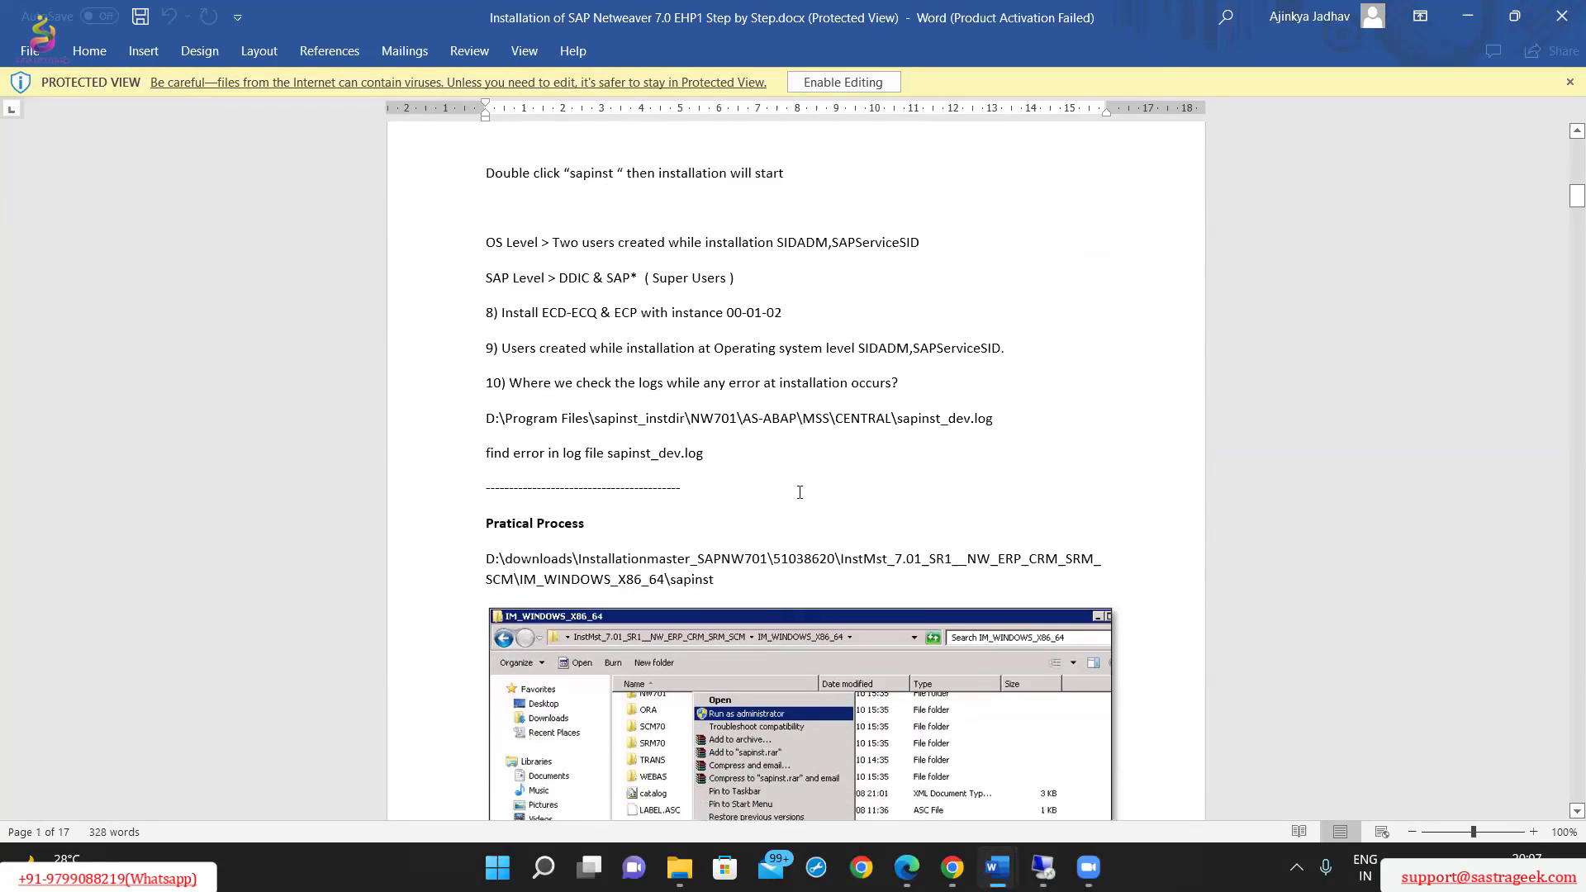
scroll(798, 497, down, 2)
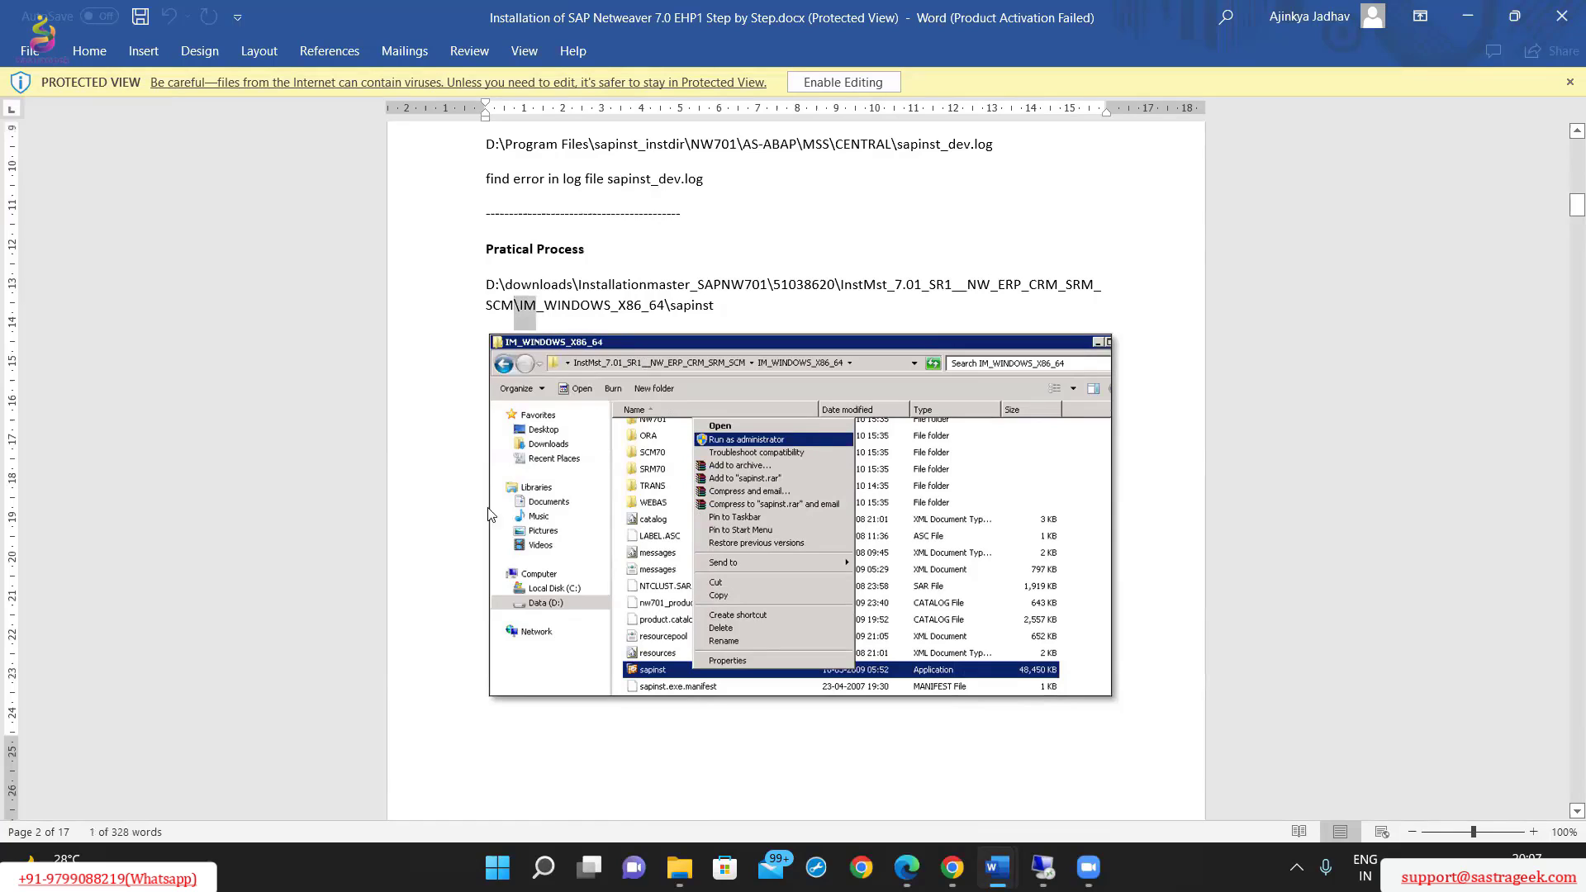
click(409, 486)
click(1399, 401)
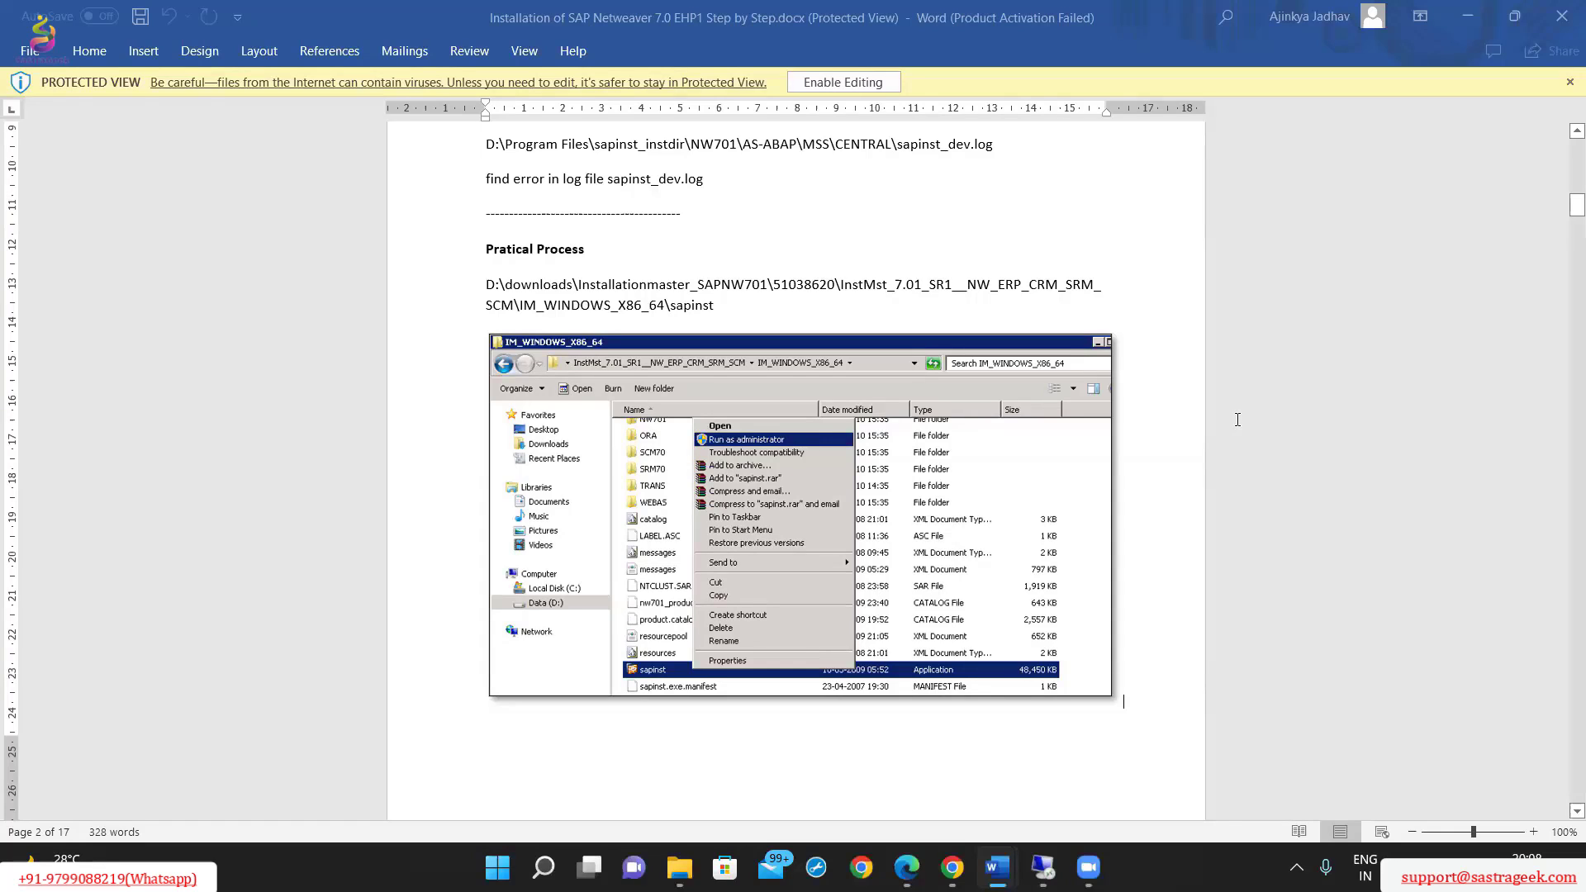
scroll(1238, 420, up, 1)
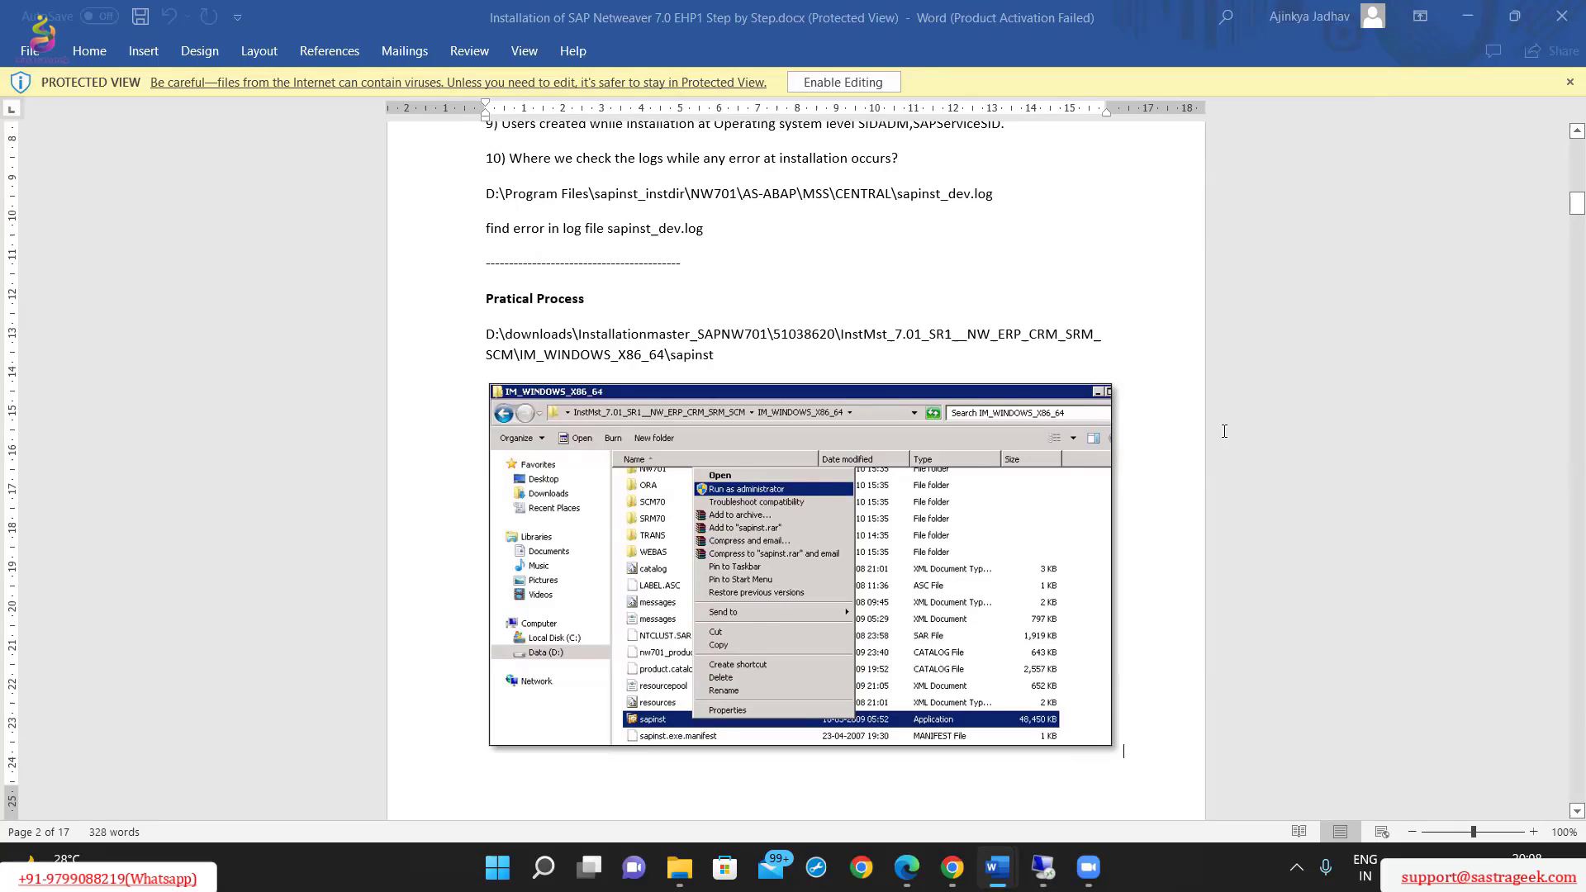
scroll(1091, 690, down, 1)
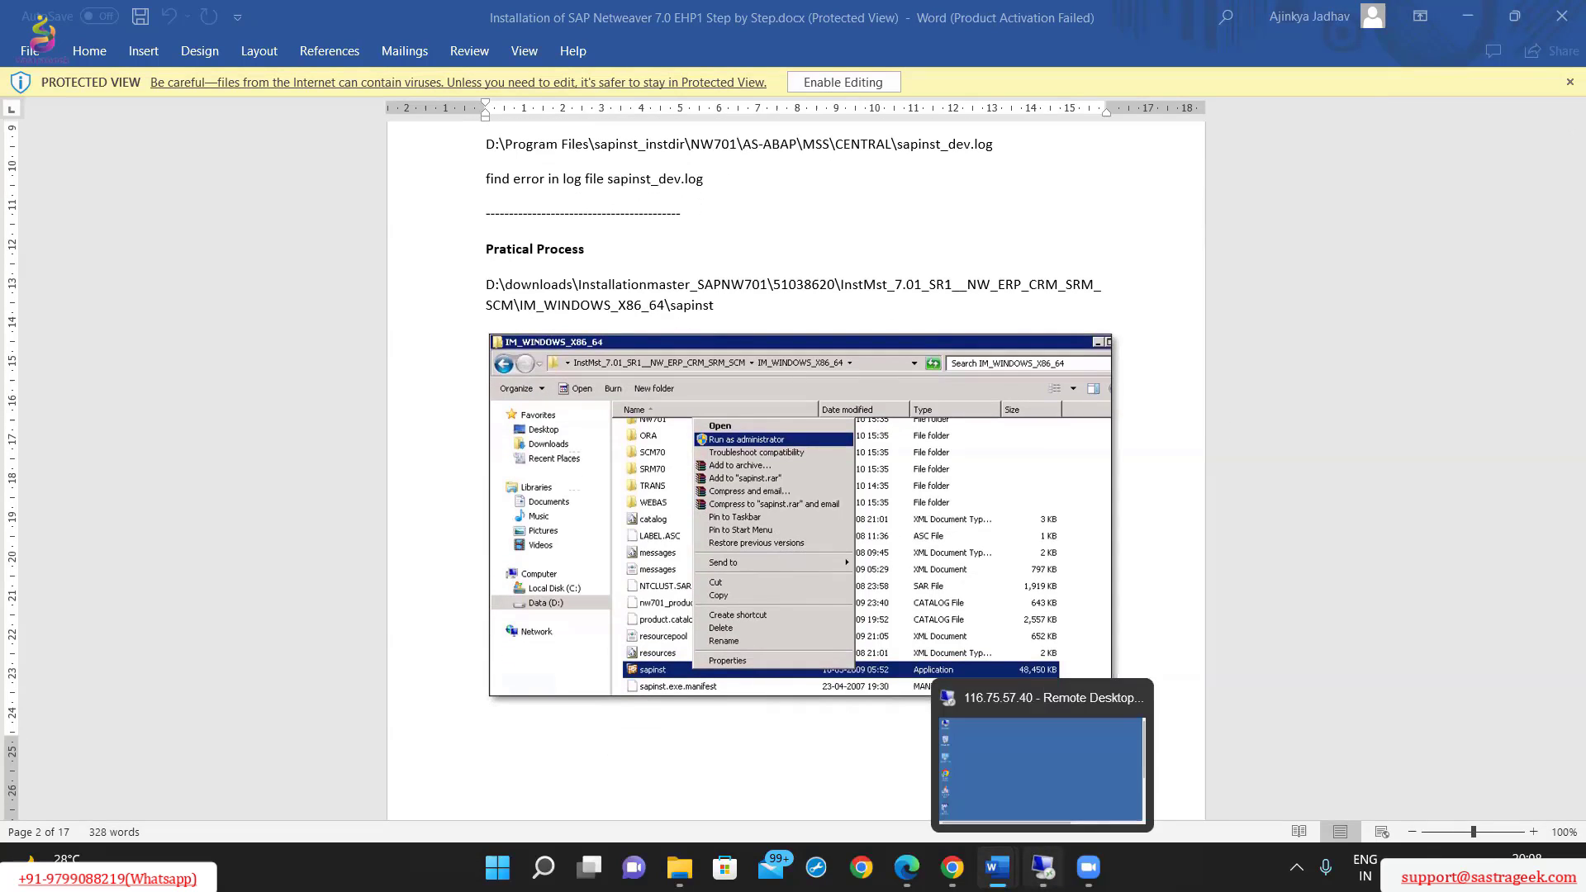
In the remote session, open D:\downloads\Installation master\51038620_13\InstMst_7.01_SR1__NW_ERP_CRM_SRM_SCM\IM_WINDOWS_X86_64.
click(1043, 868)
double_click(351, 215)
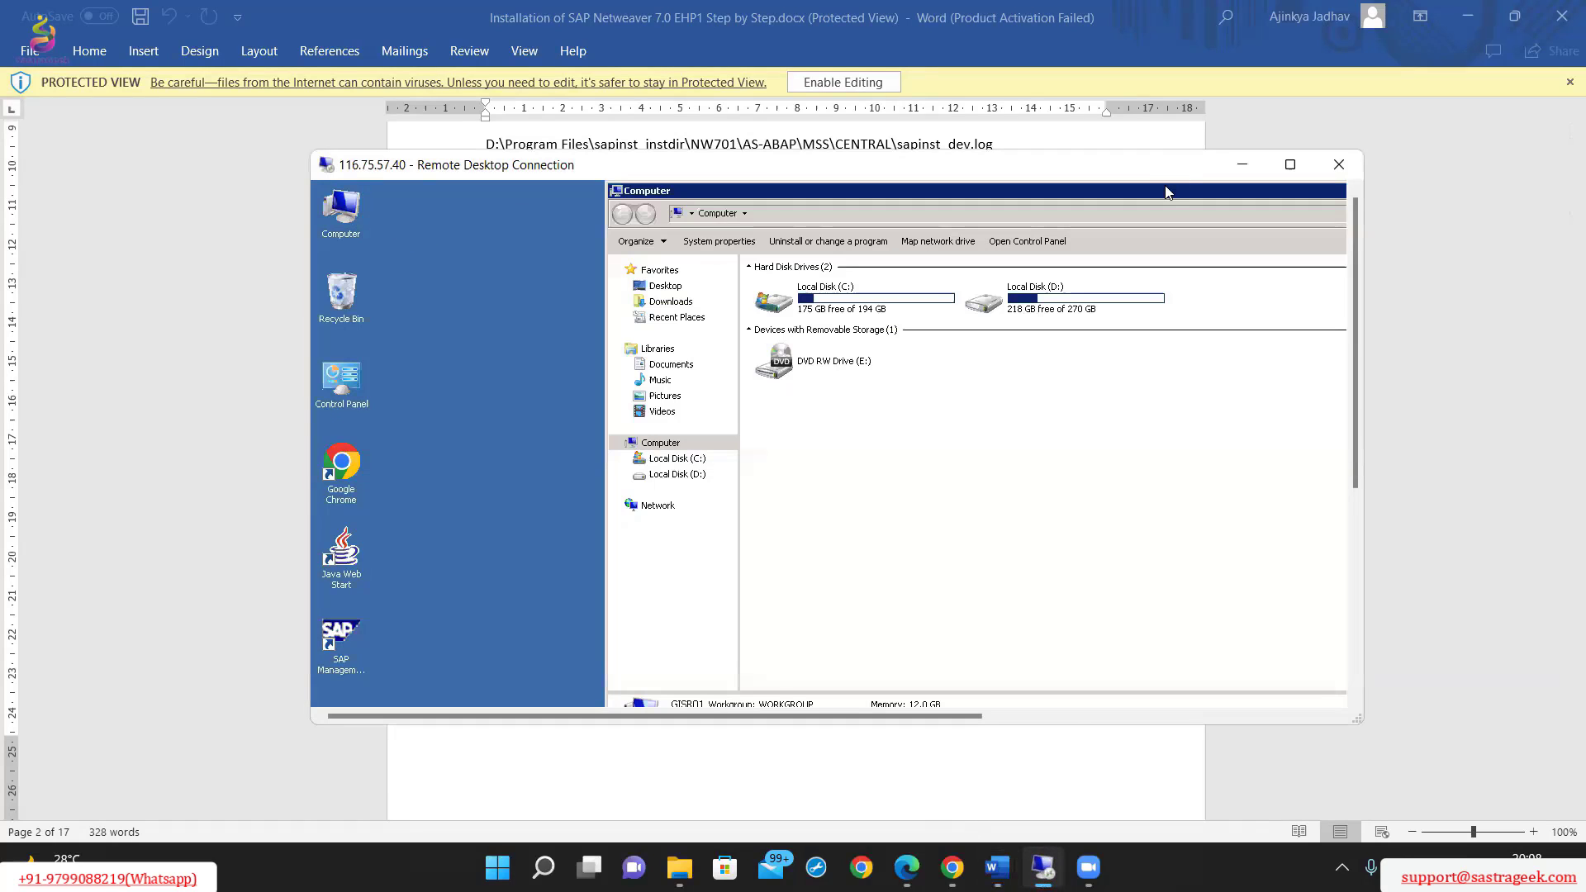
double_click(1002, 359)
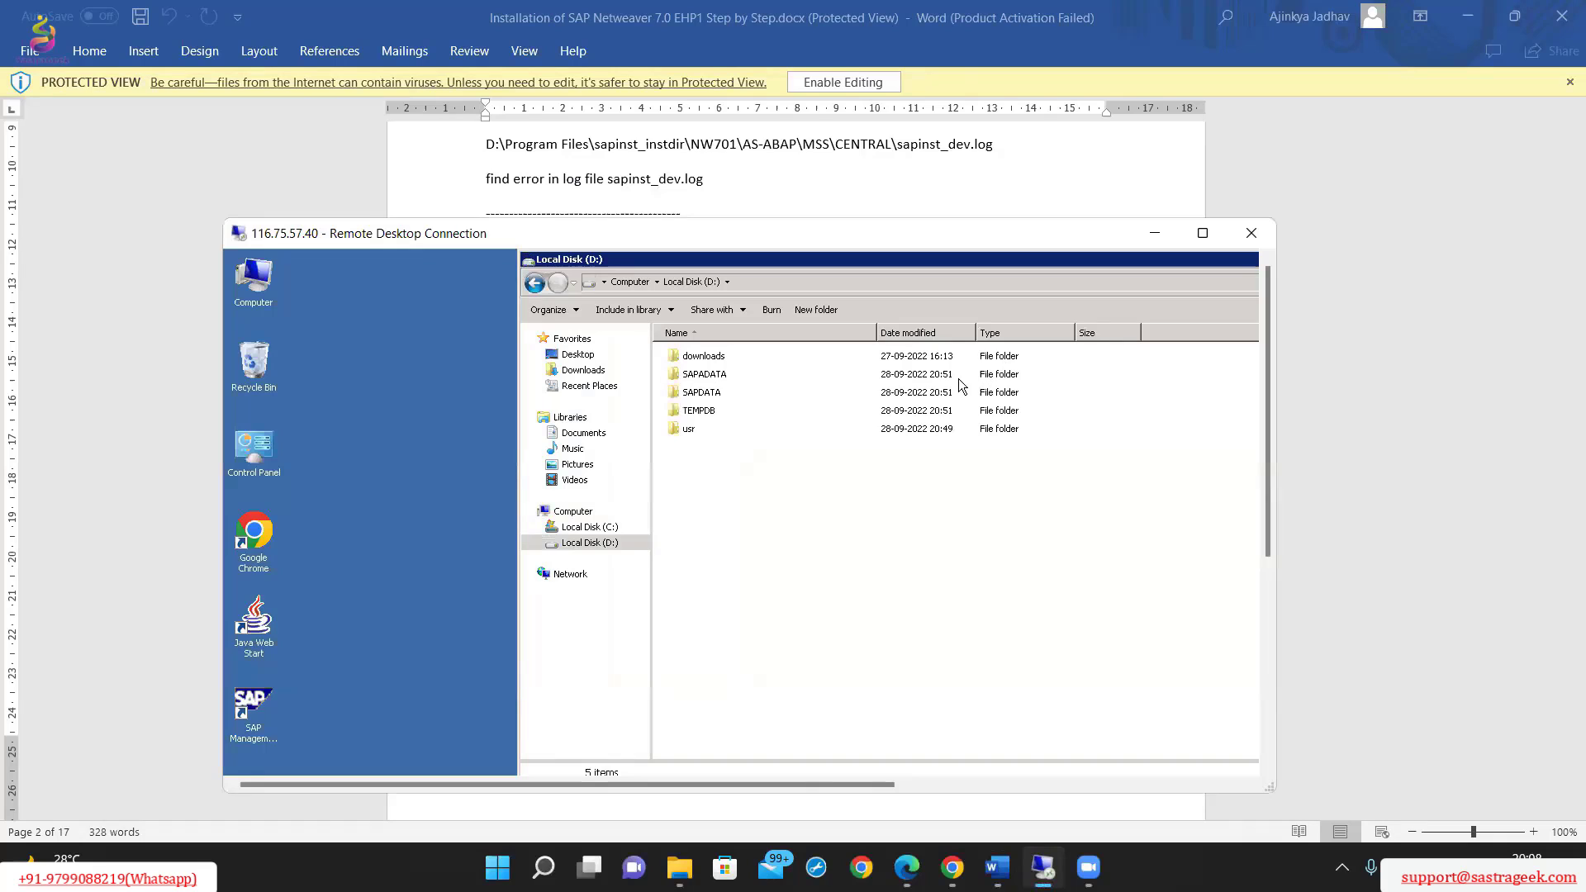
drag(913, 264, 885, 358)
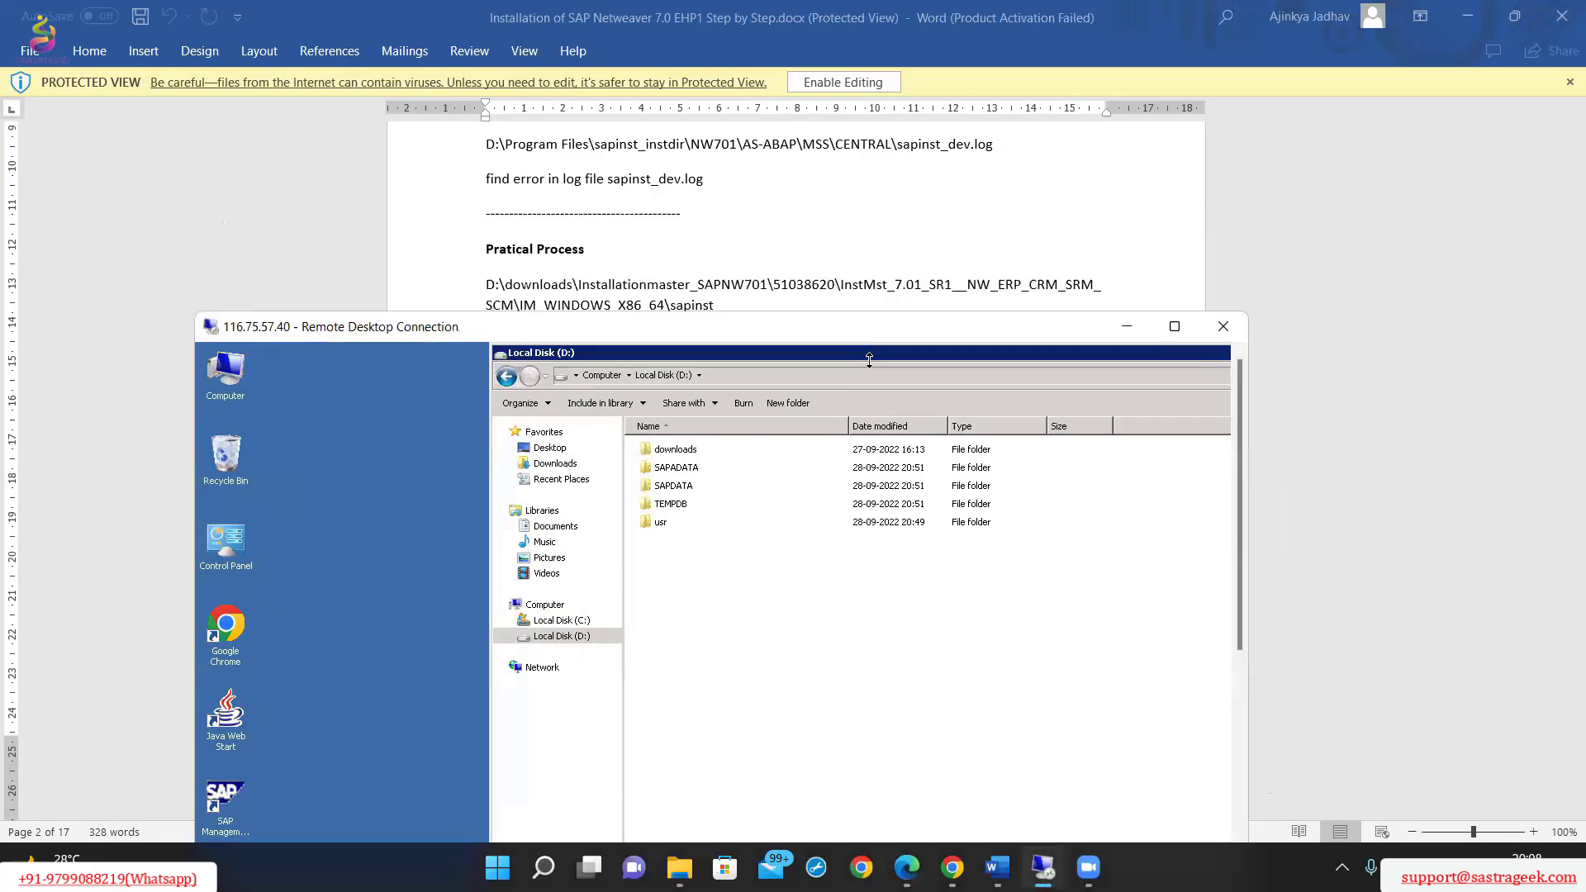
double_click(699, 448)
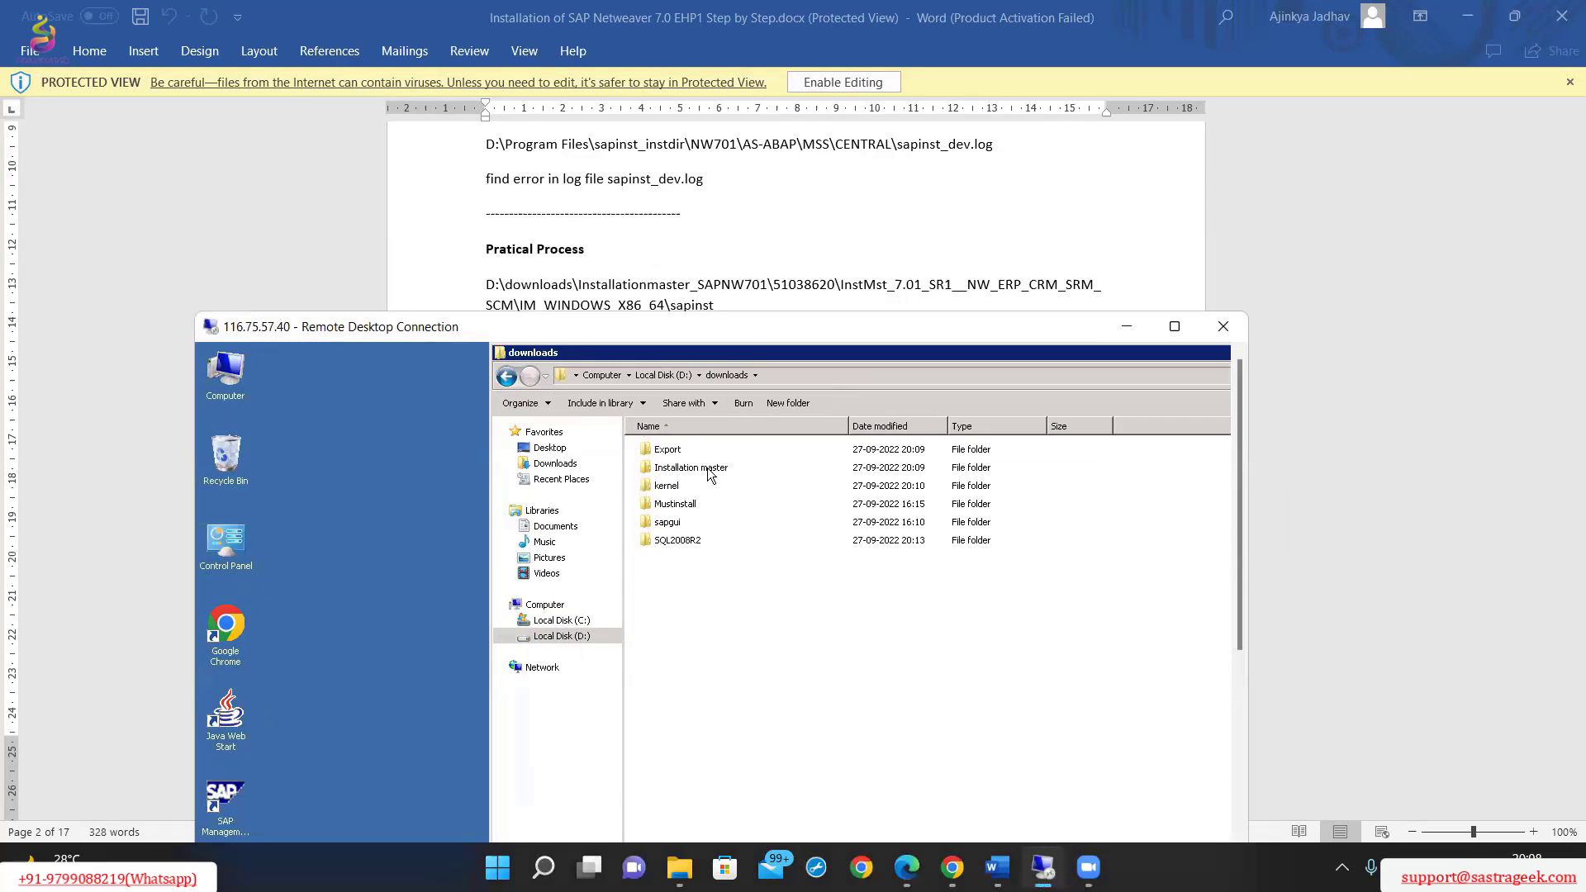
double_click(708, 471)
double_click(707, 453)
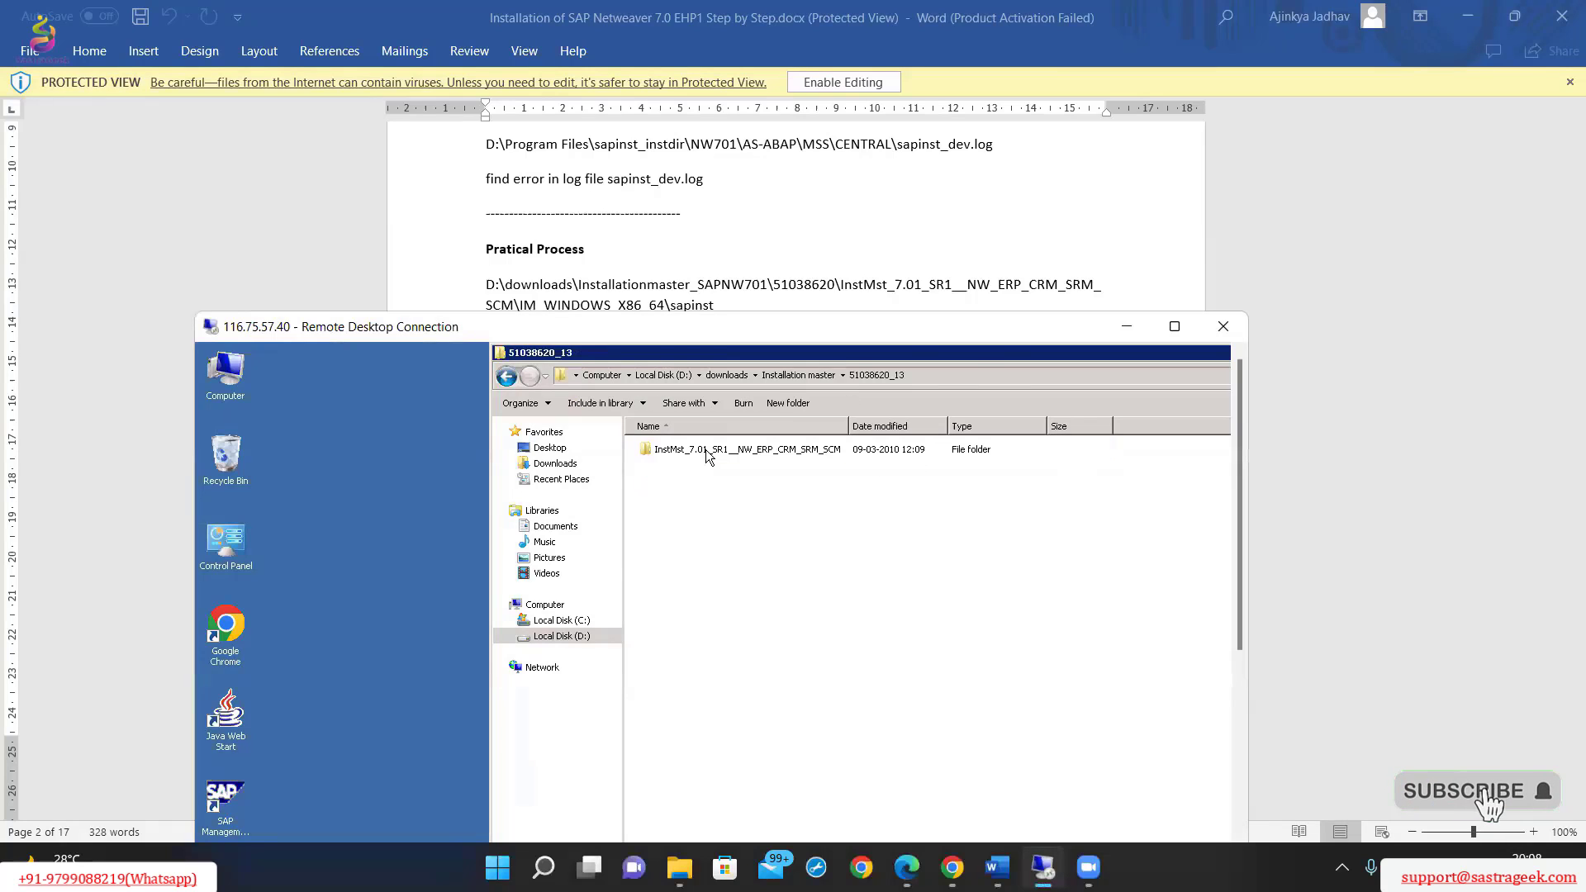
double_click(706, 451)
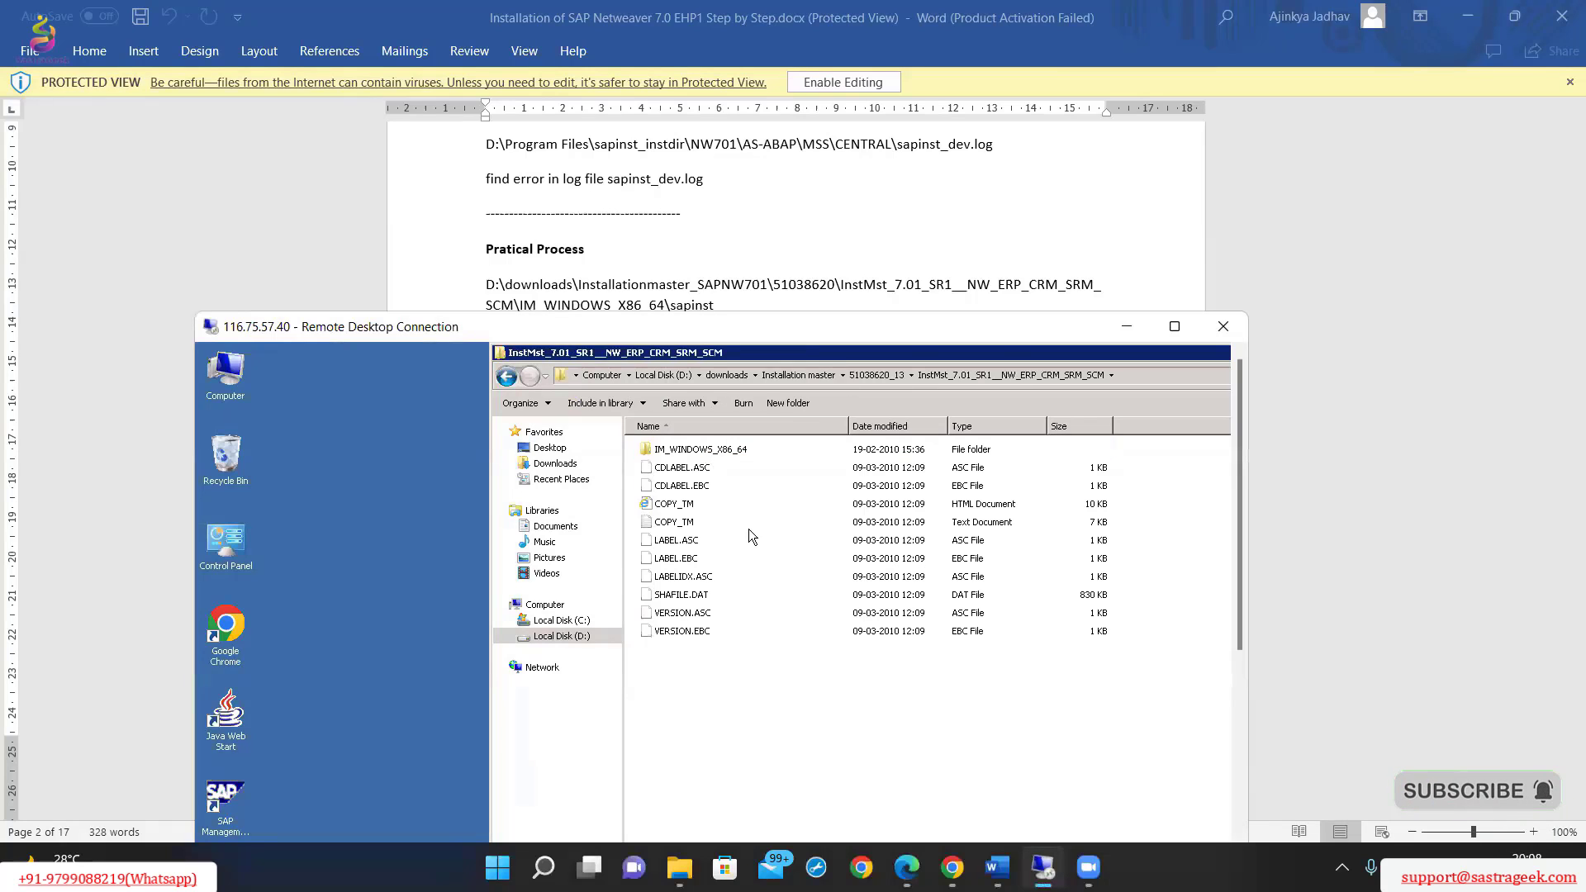
double_click(727, 450)
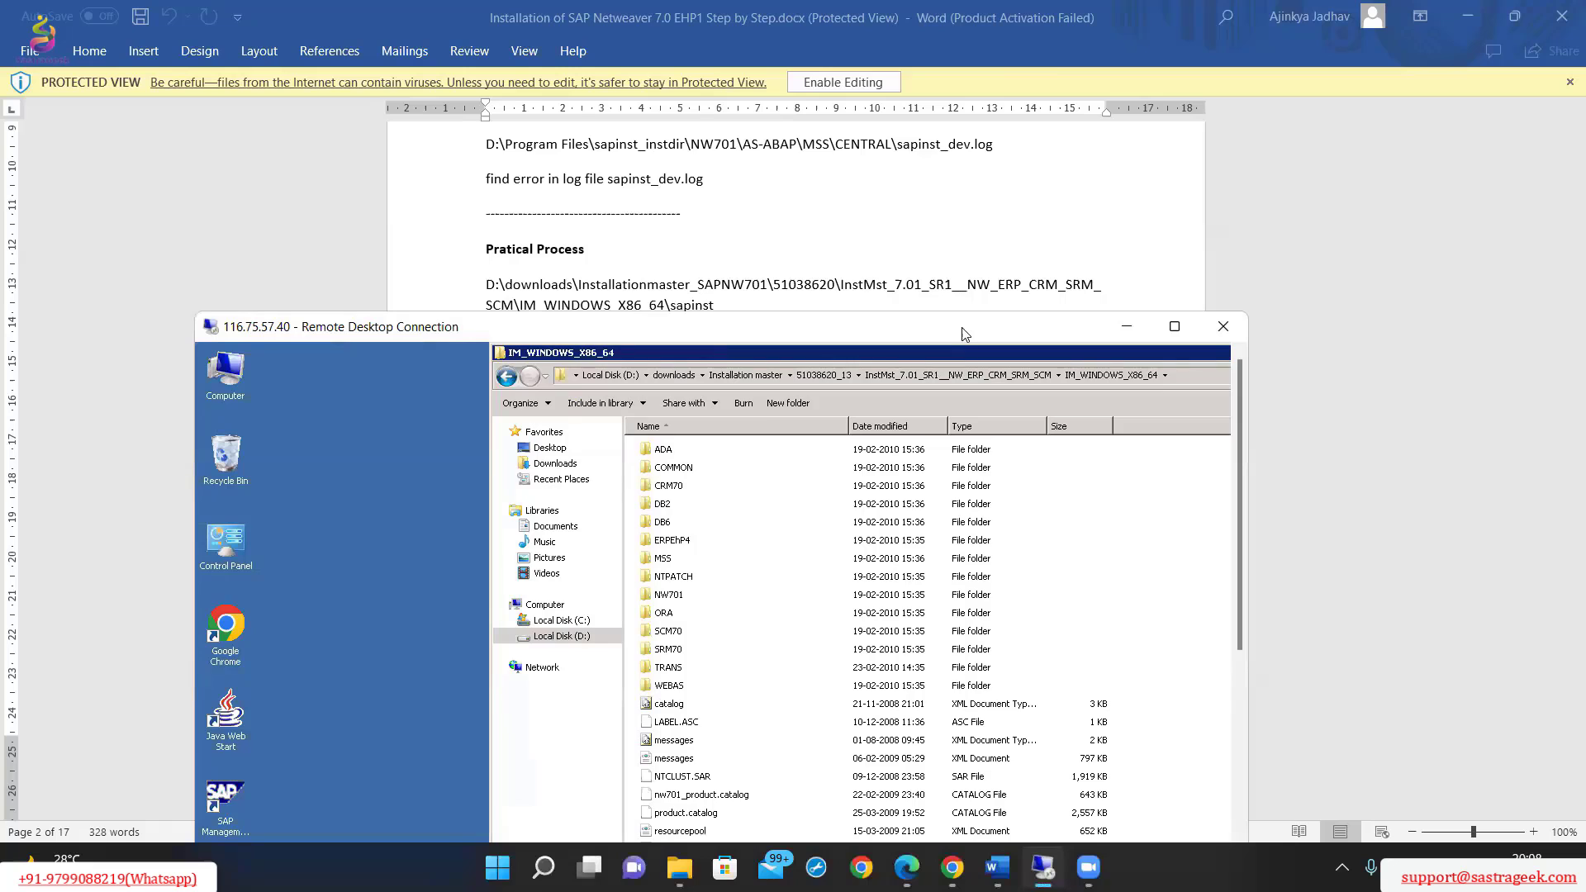
Run sapinst from the IM_WINDOWS_X86_64 folder as administrator in the remote session.
drag(965, 334, 1089, 163)
scroll(950, 444, down, 2)
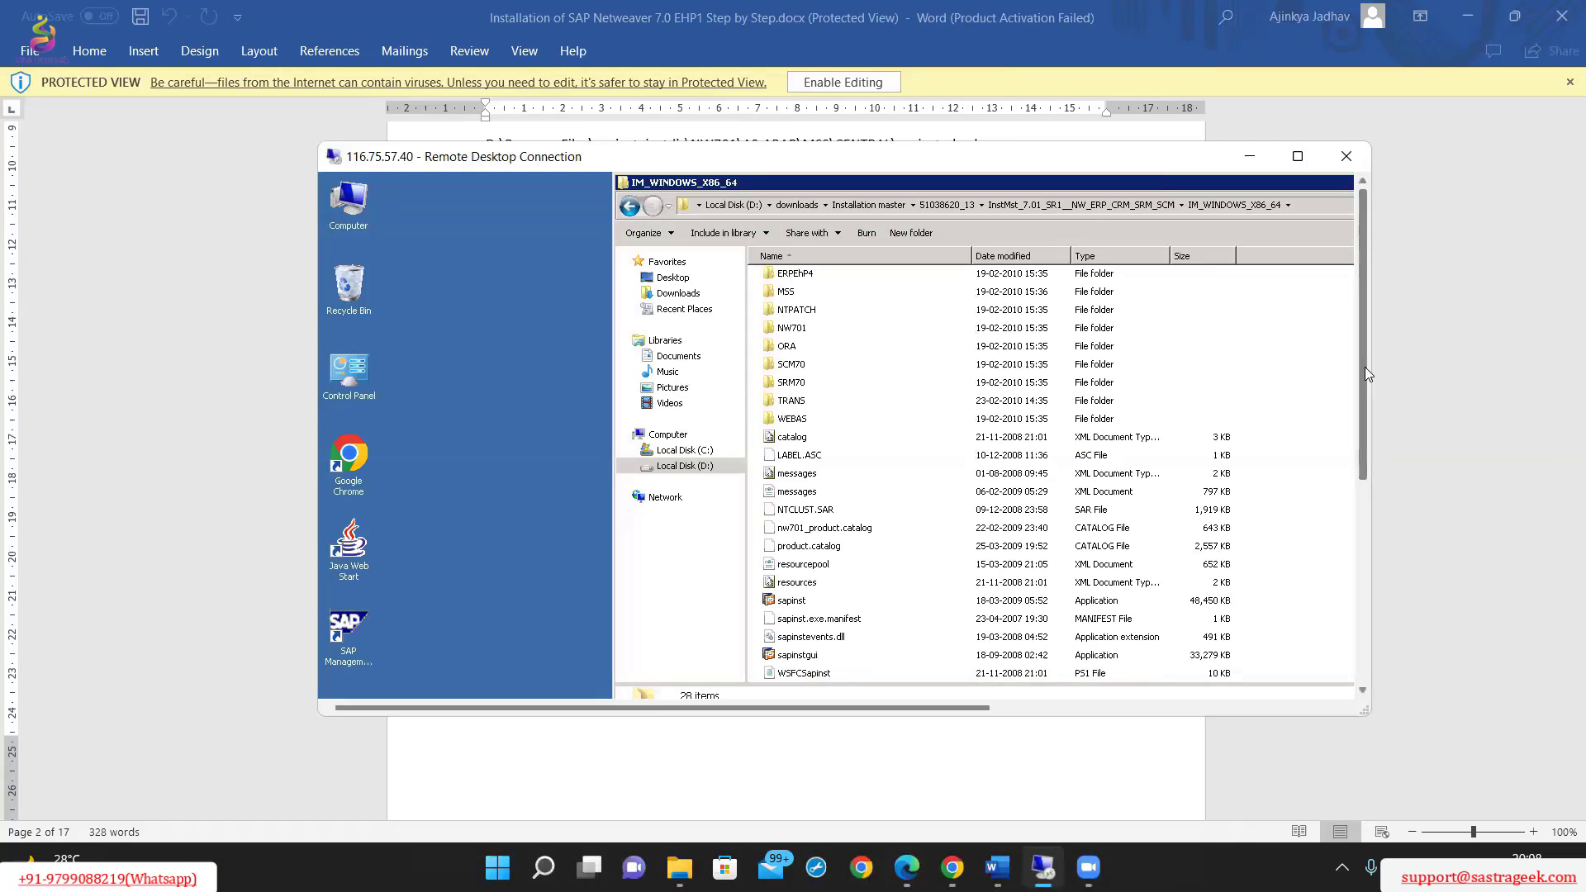
drag(1365, 366, 1360, 399)
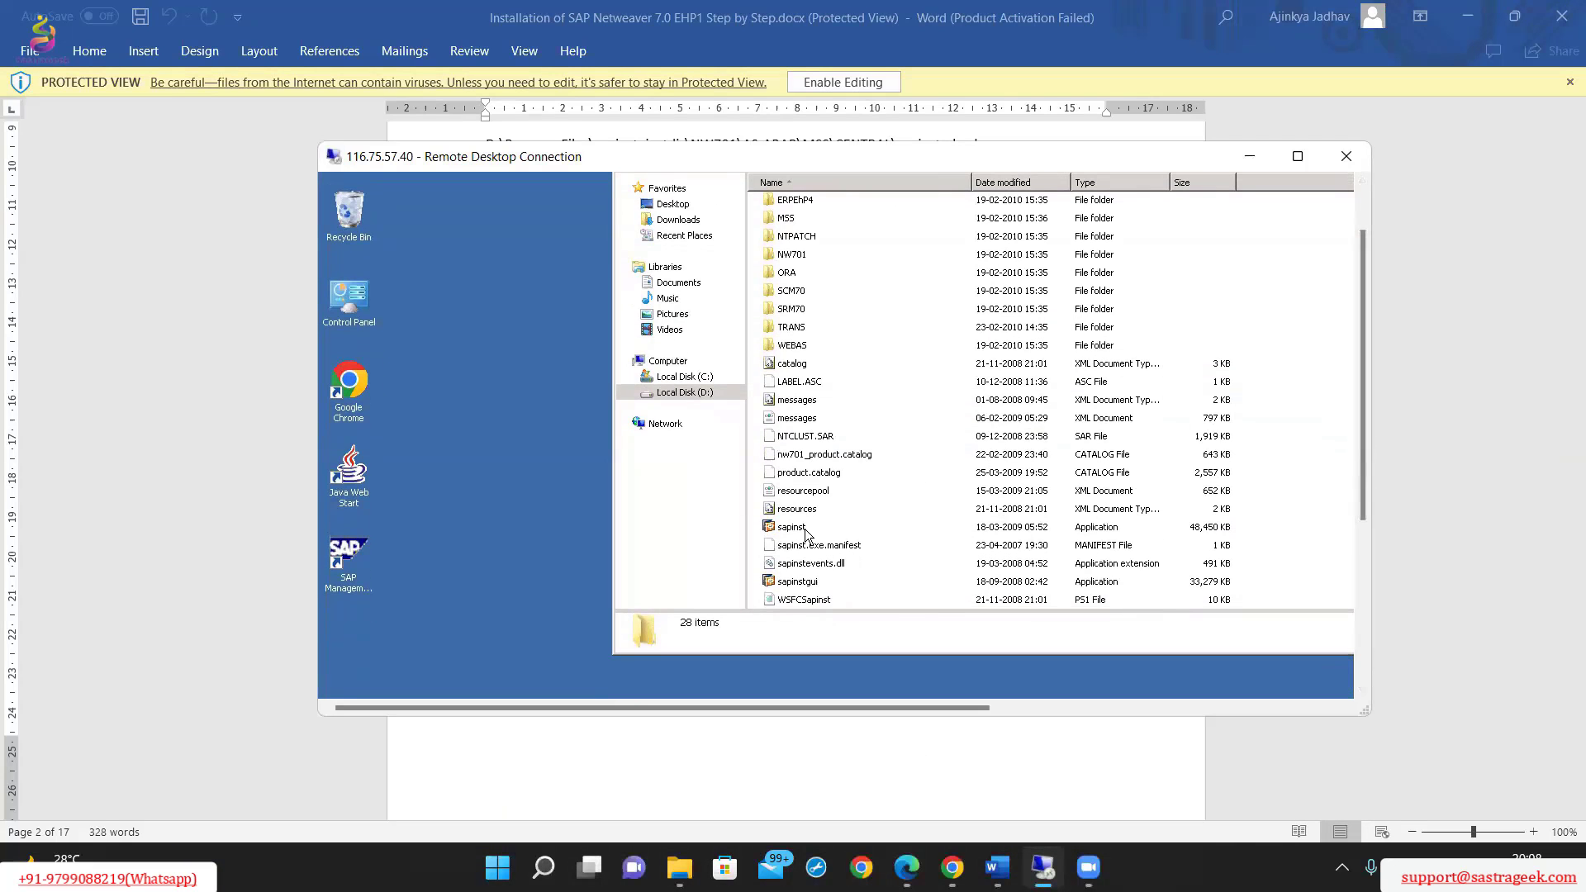
click(807, 533)
right_click(806, 532)
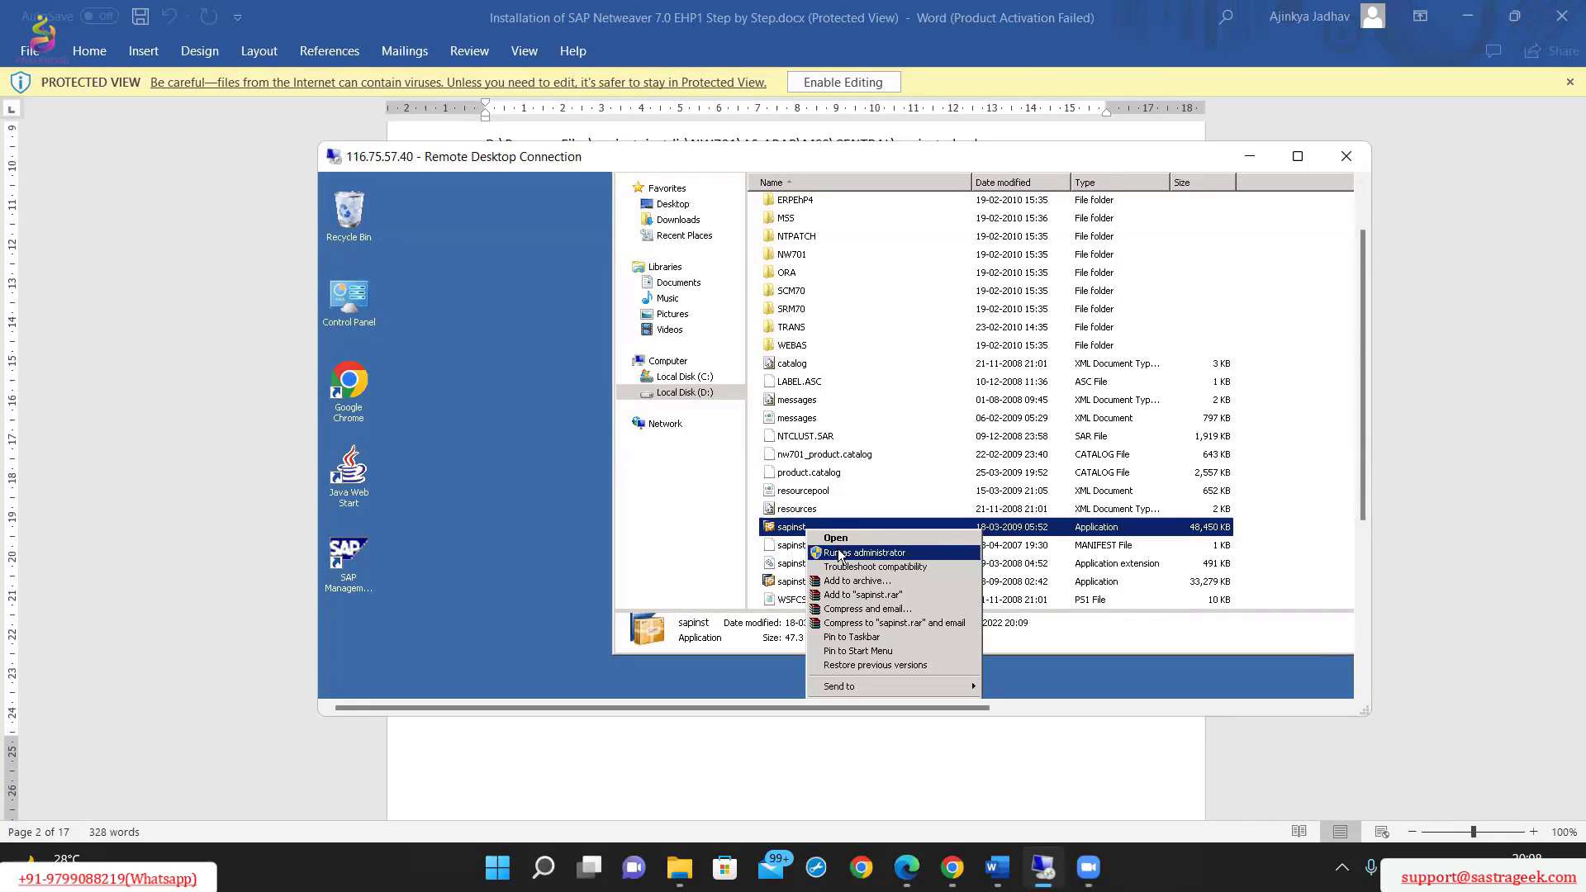
click(841, 554)
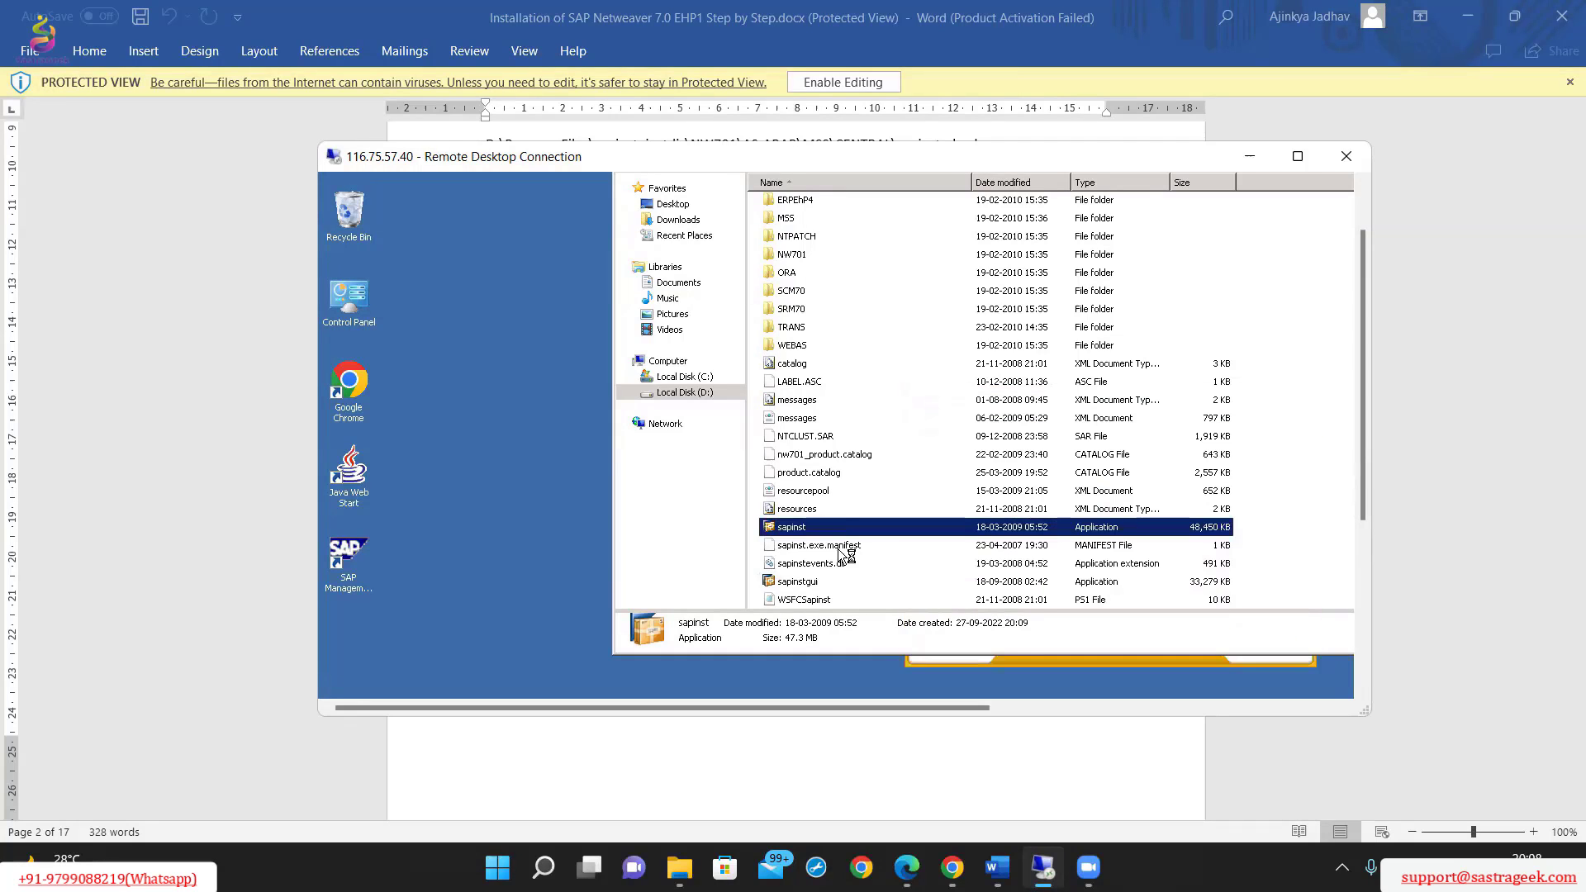
scroll(1157, 372, up, 2)
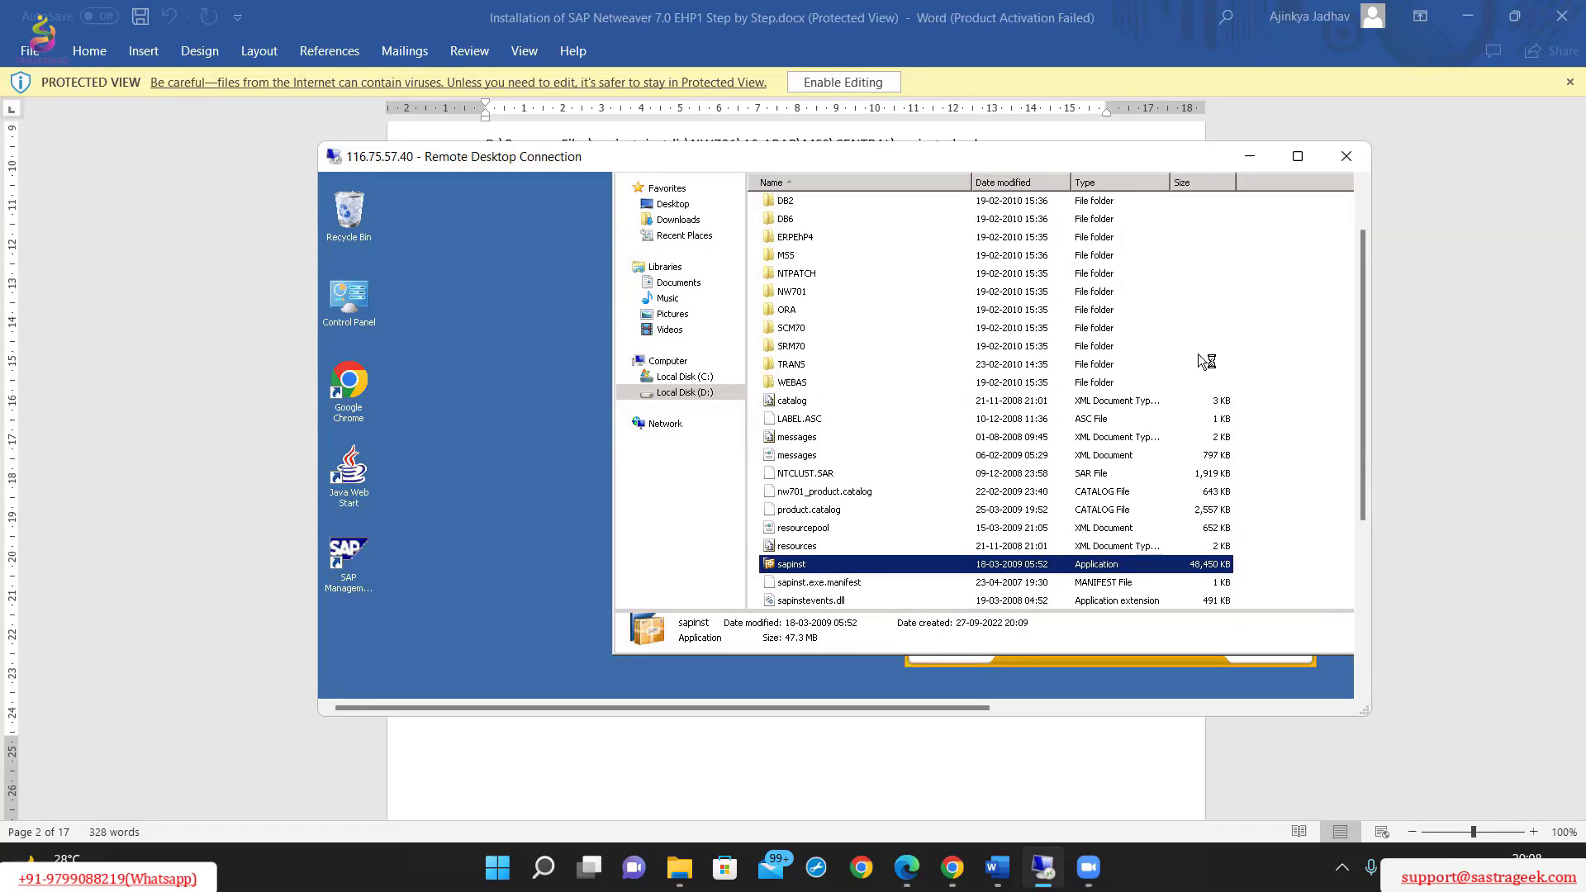
Widen the remote session window until the whole SAPinst wizard width fits, and reposition it on the local desktop.
drag(1372, 251, 1452, 252)
drag(1300, 144, 1301, 118)
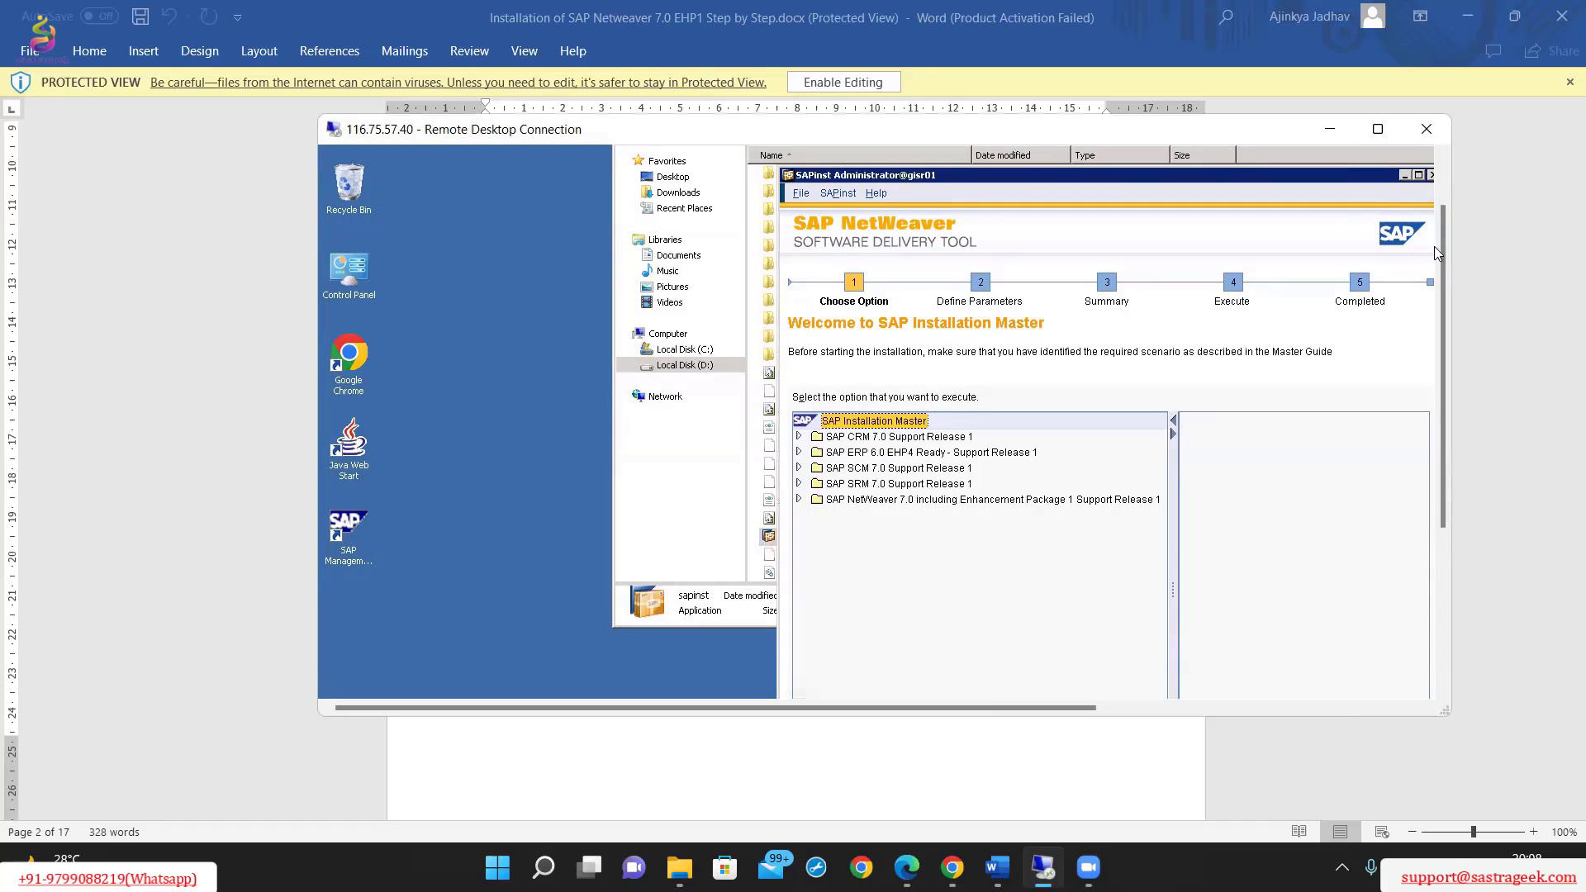
drag(1449, 252, 1574, 256)
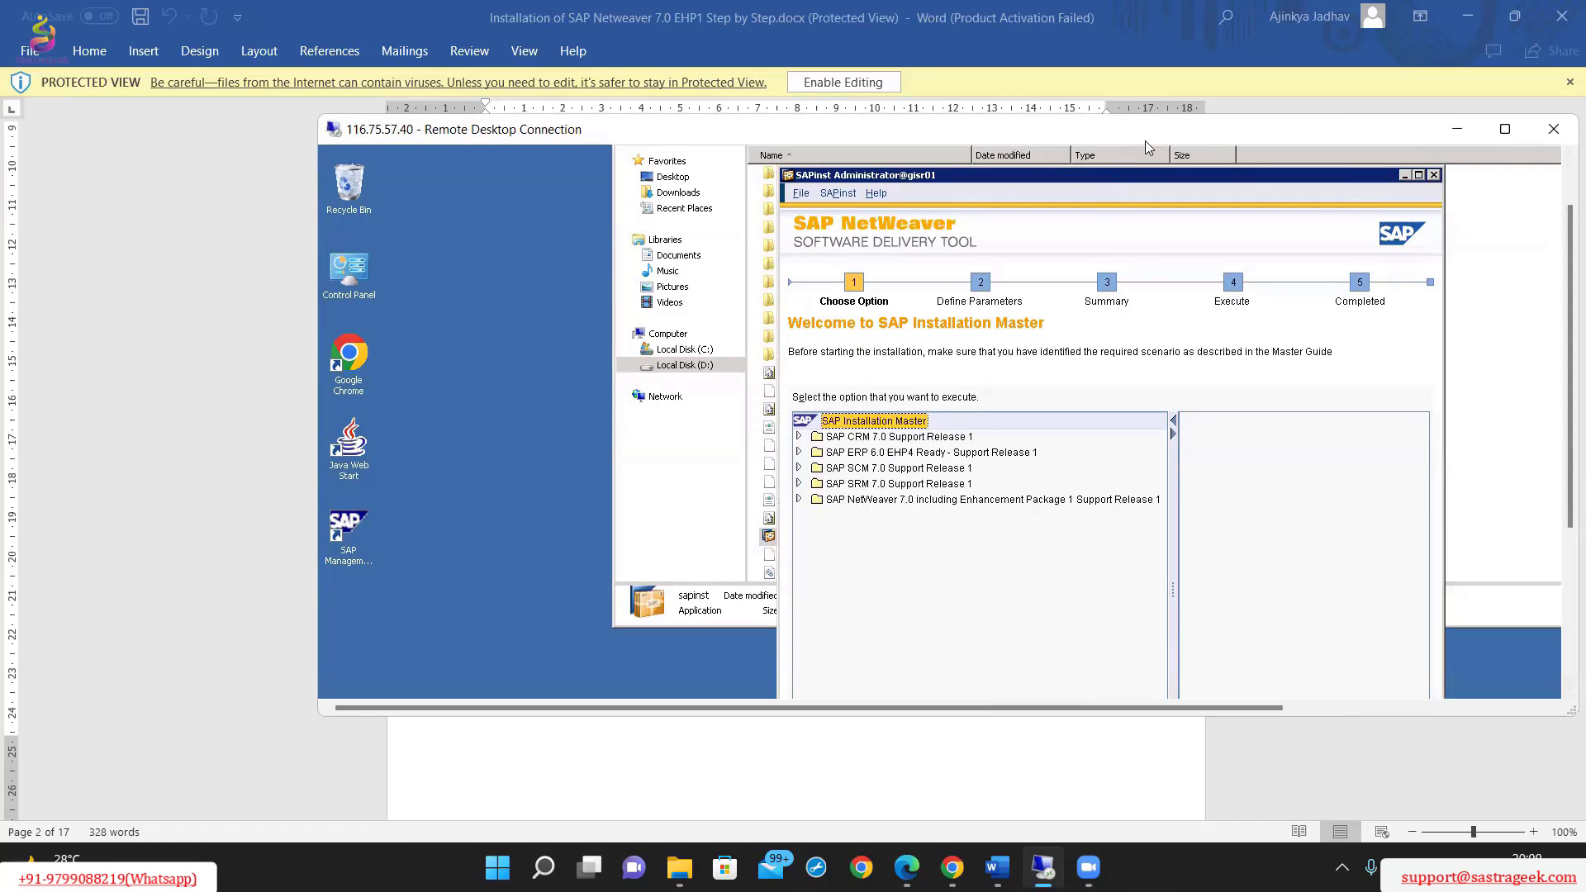
drag(1223, 134, 1088, 224)
Switch to the Word document and review its screenshots for launching sapinst and choosing the installation option.
click(1317, 155)
scroll(1155, 265, down, 15)
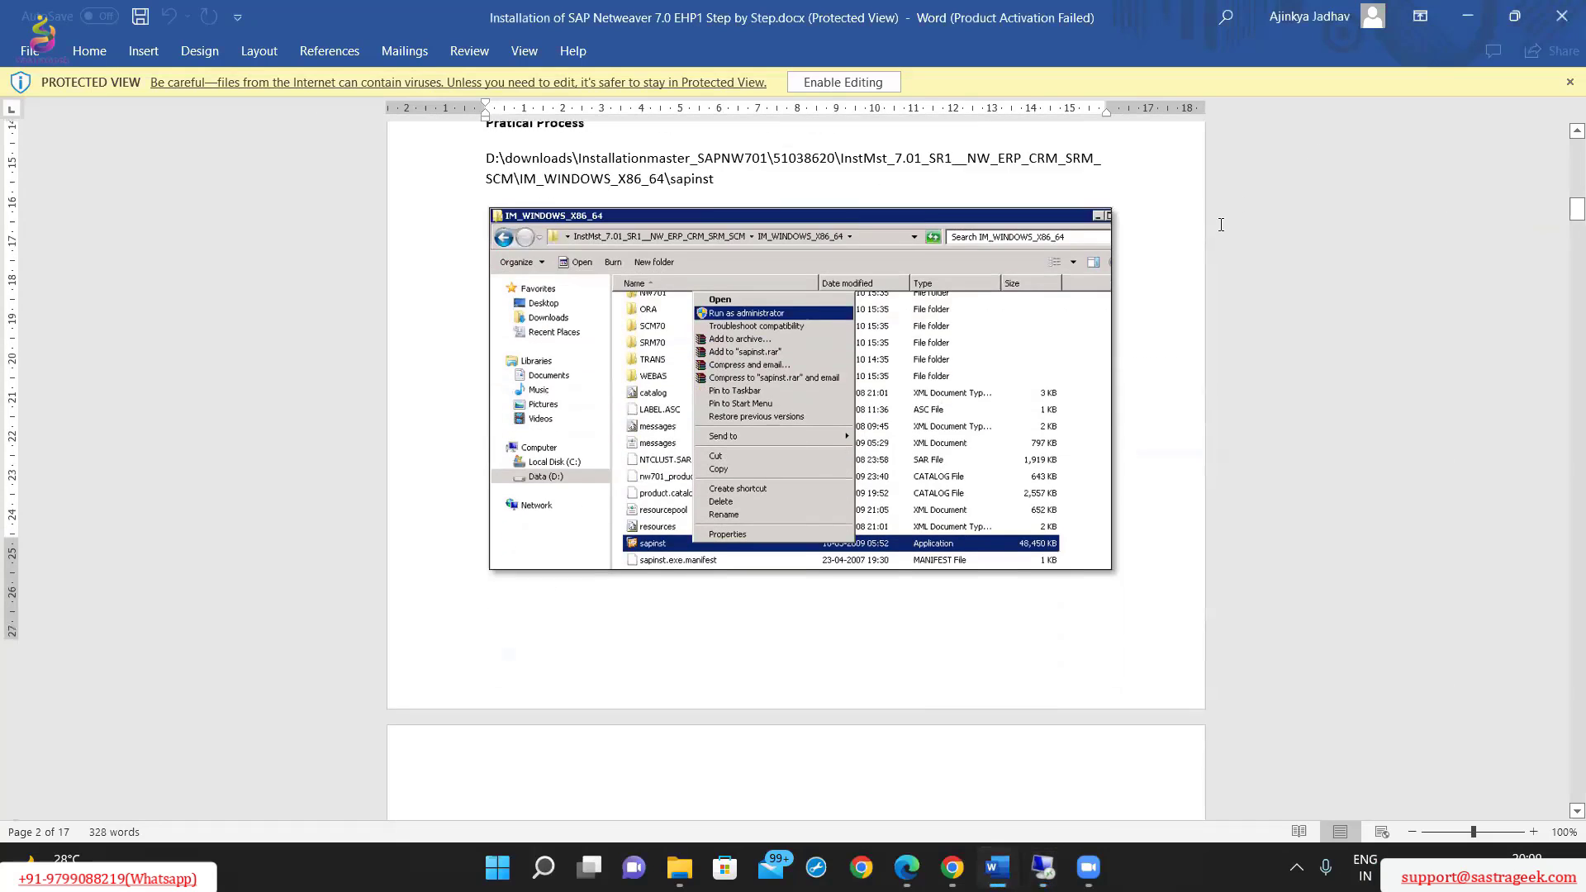
scroll(1153, 273, down, 3)
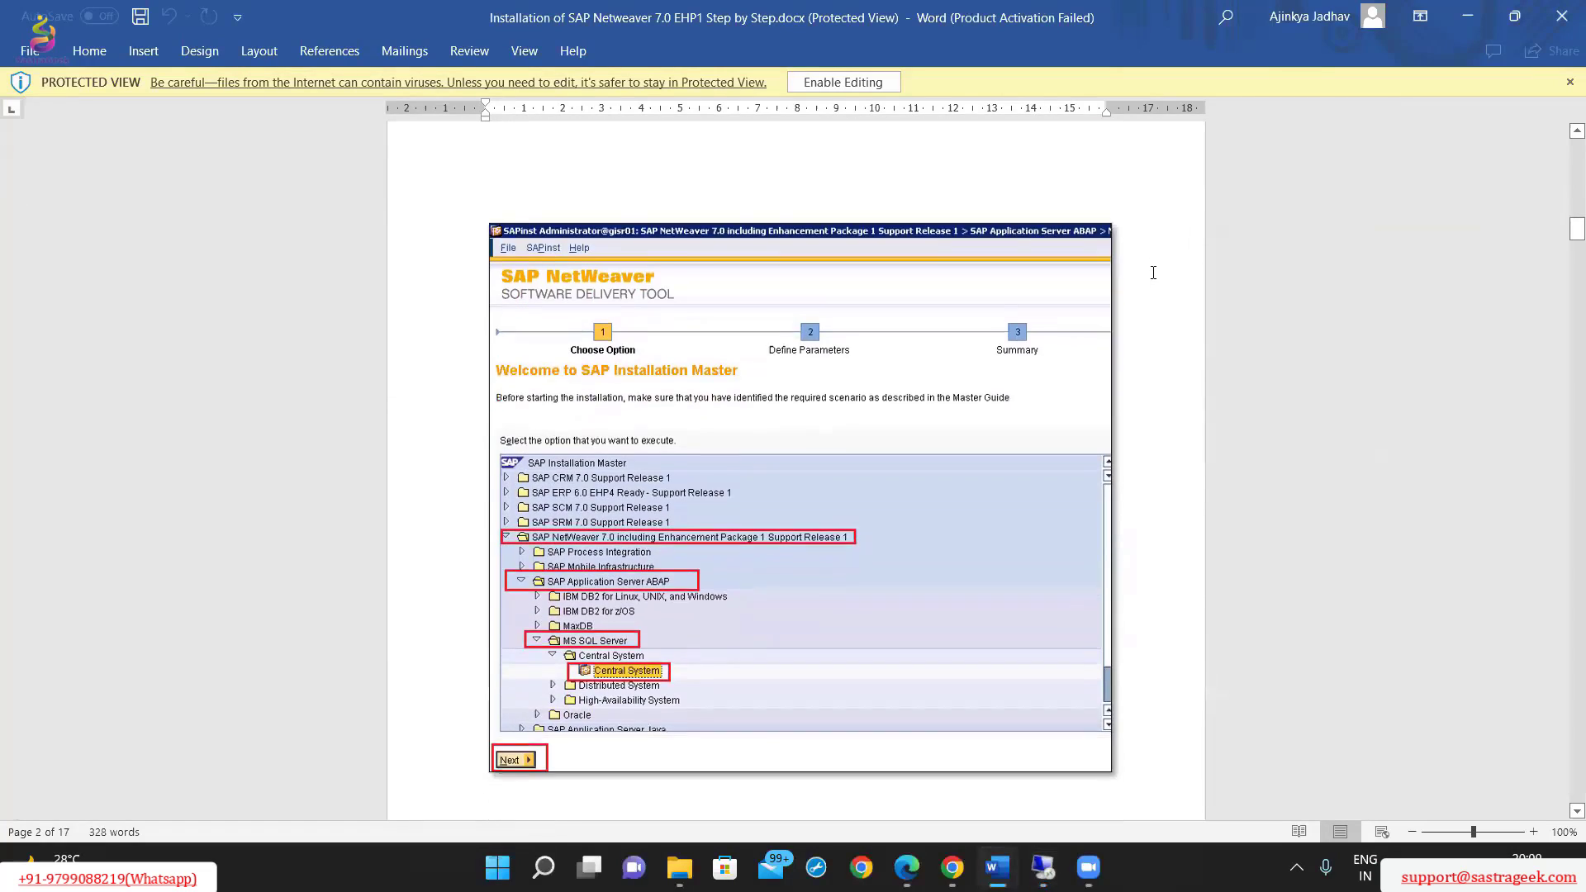
In the remote session's SAPinst, select Central System under SAP NetWeaver 7.0 including Enhancement Package 1, SAP Application Server ABAP, MS SQL Server.
click(1043, 867)
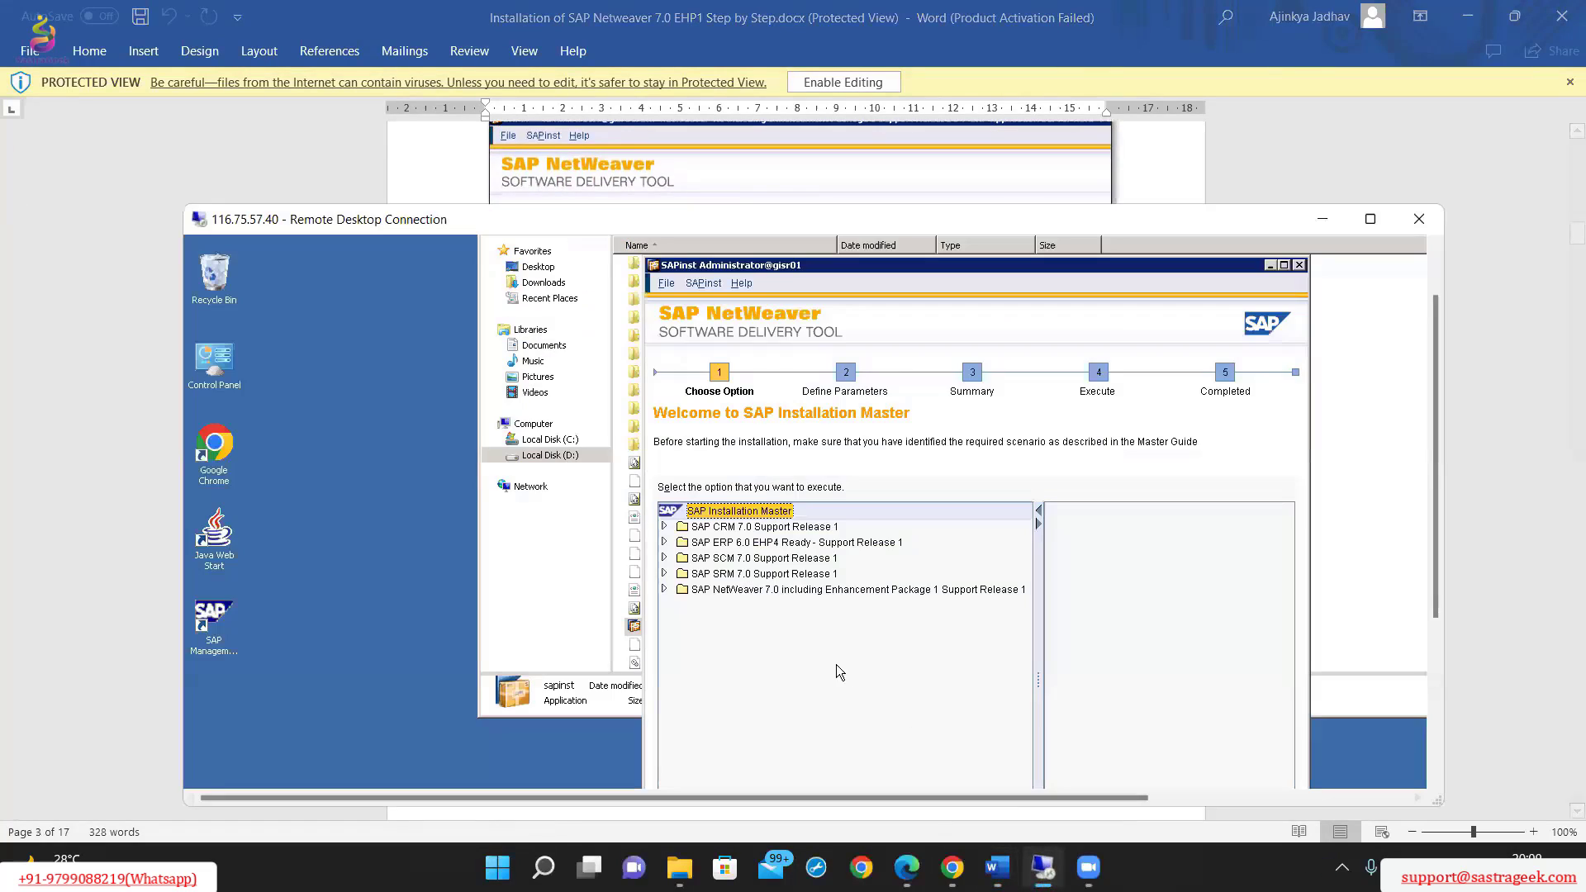
click(665, 590)
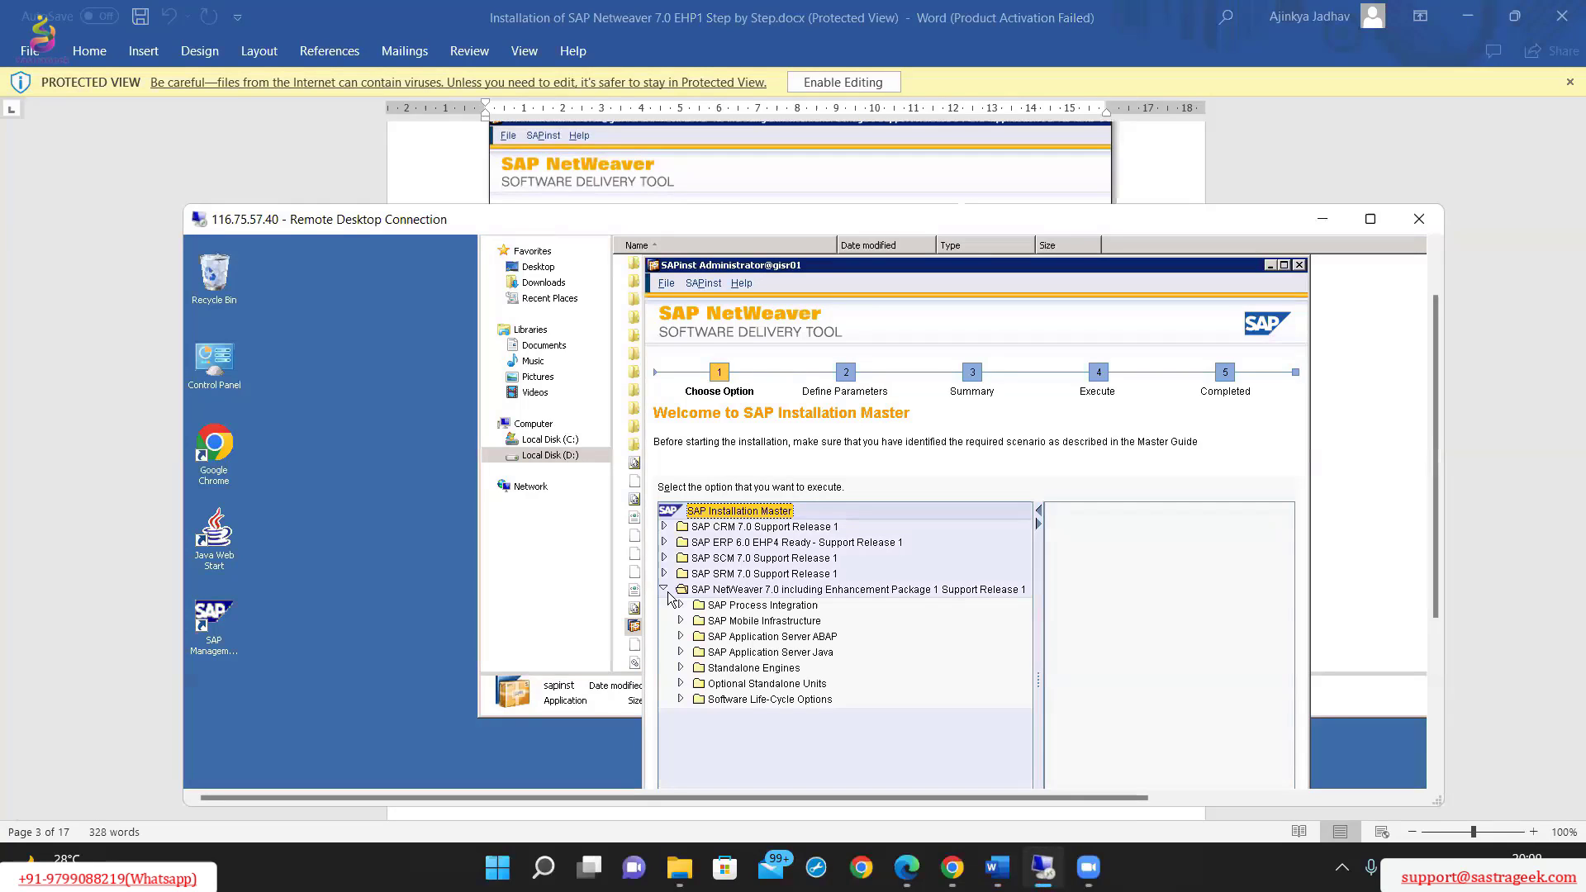
click(681, 637)
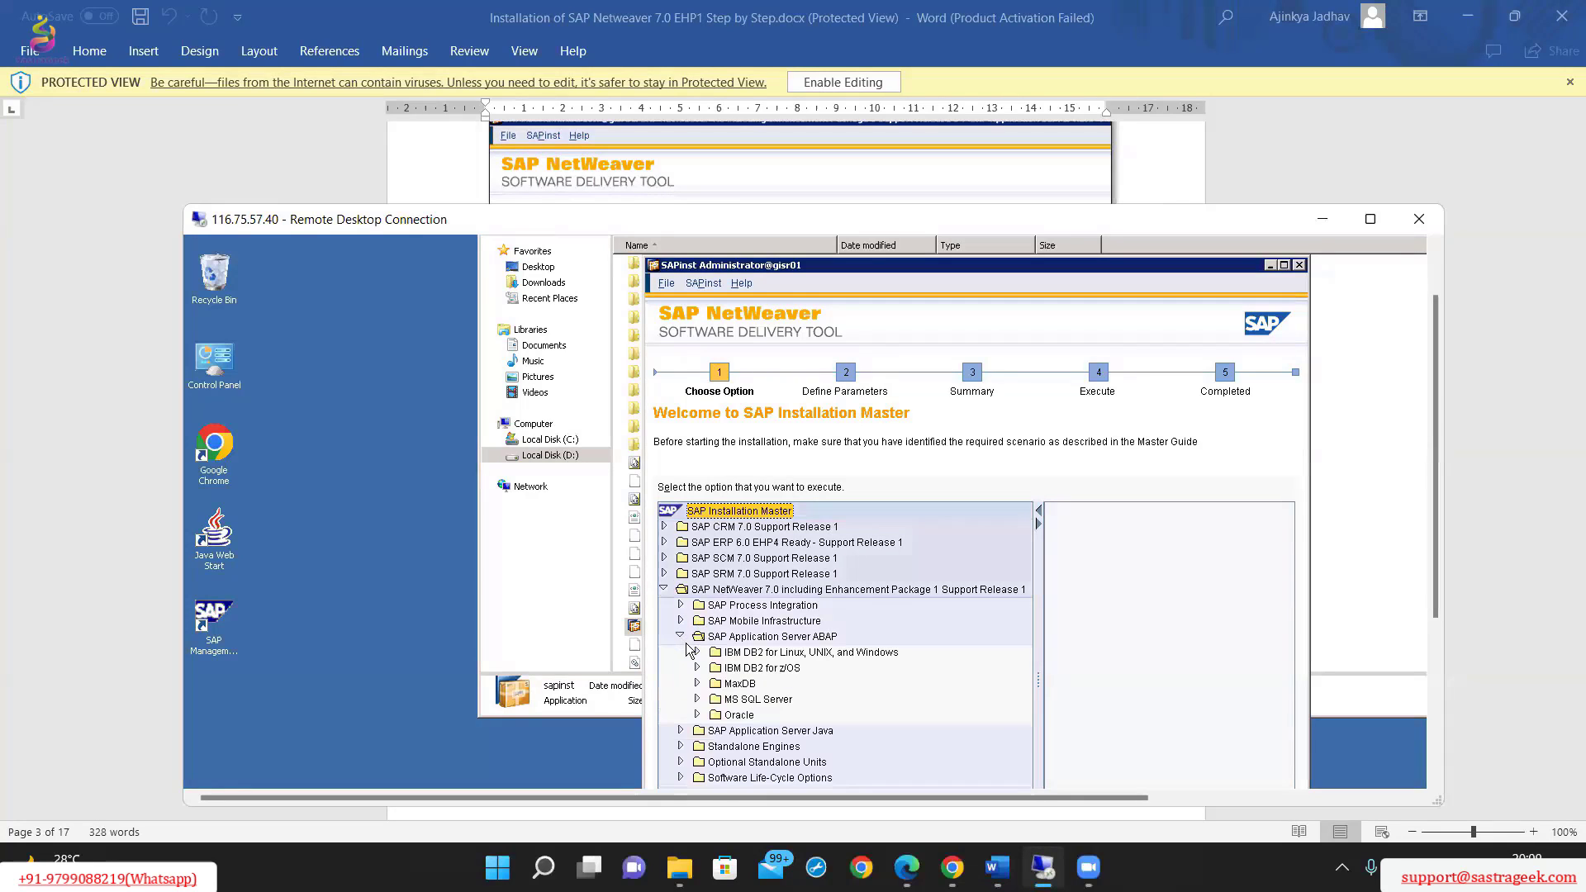
click(698, 701)
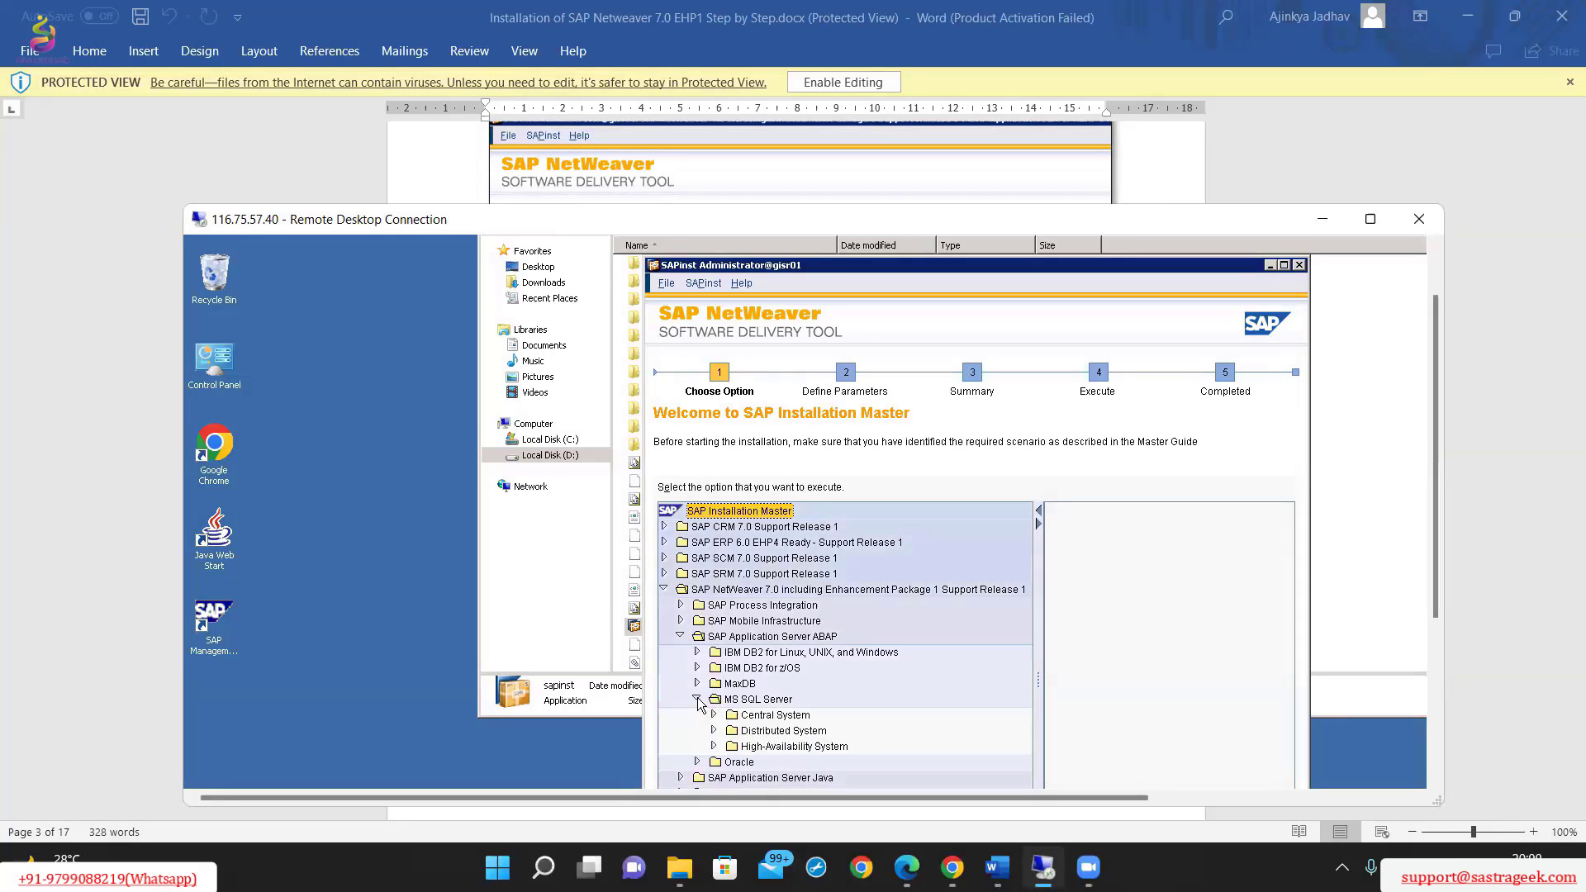
click(716, 715)
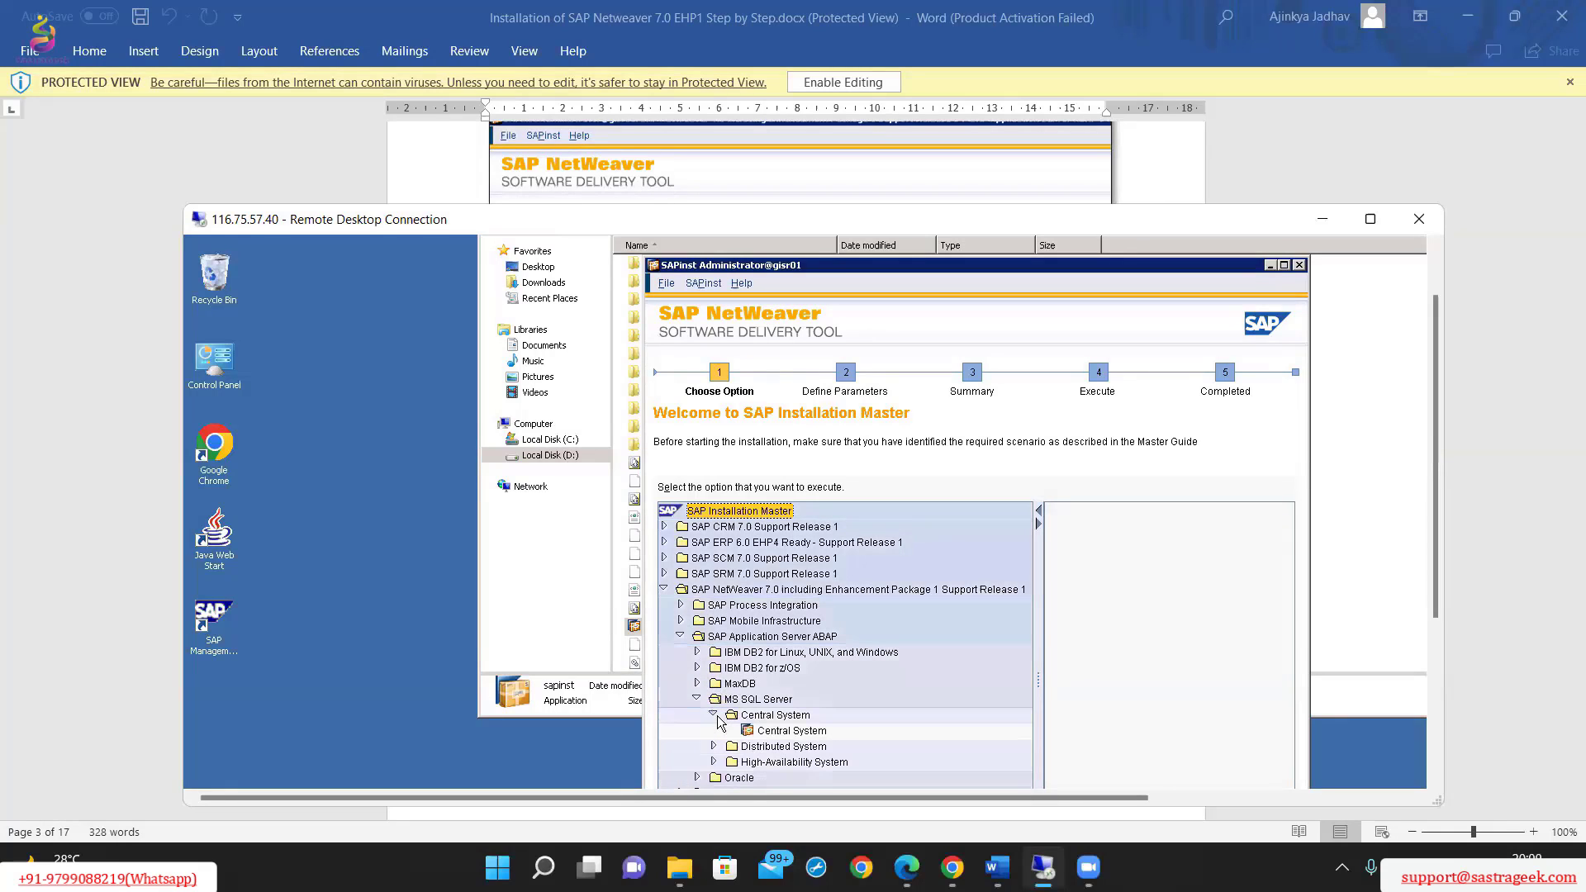
click(769, 732)
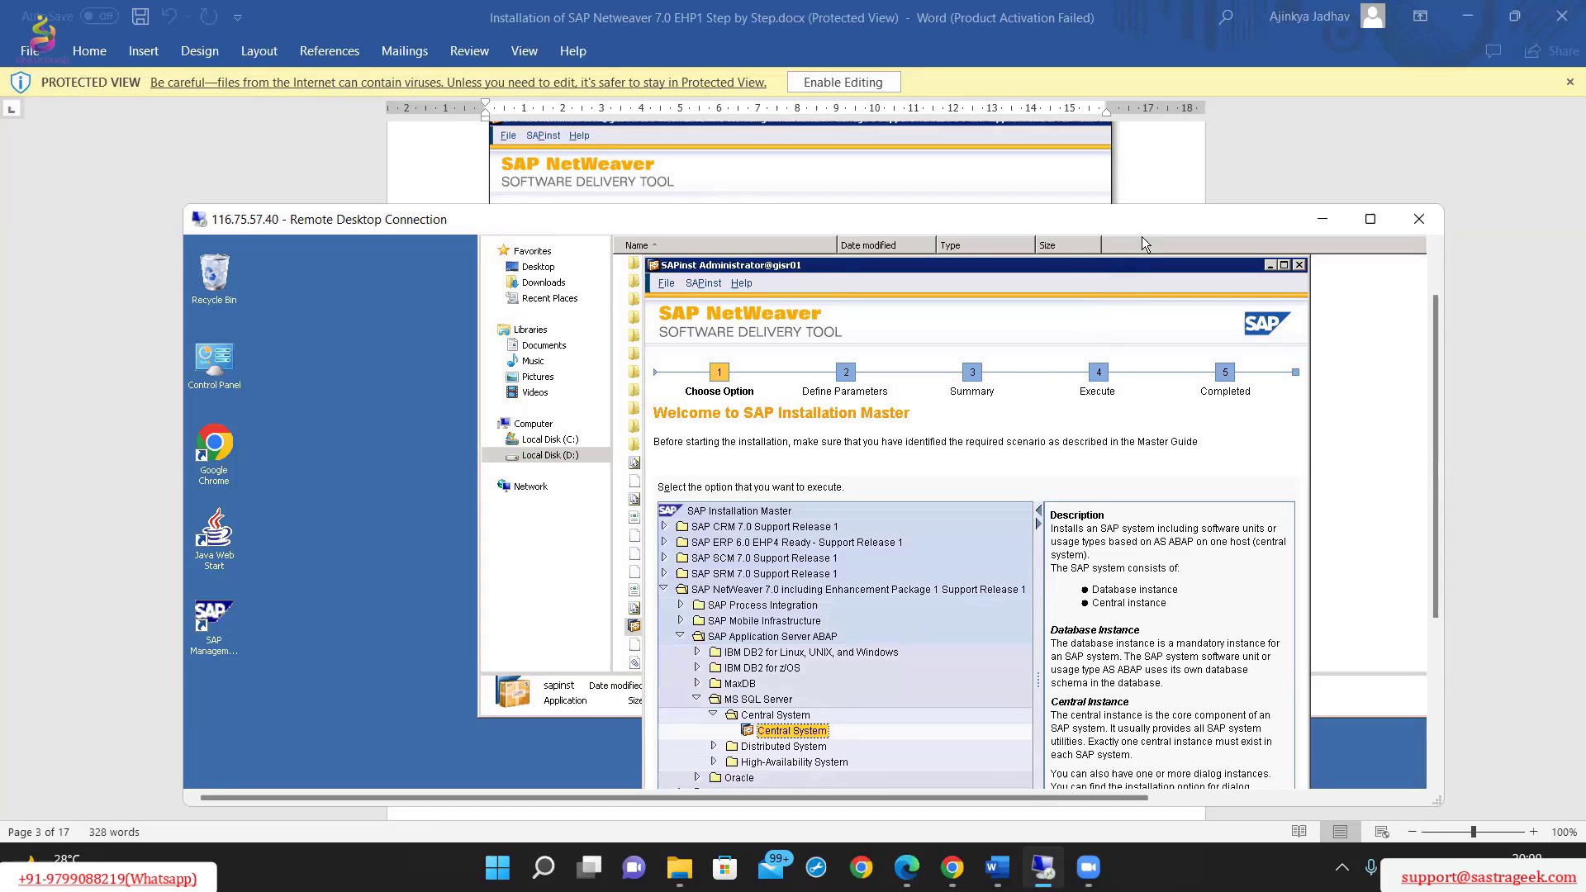
Reposition the remote session window and make it taller so the wizard's navigation controls fit.
drag(1148, 219, 1144, 135)
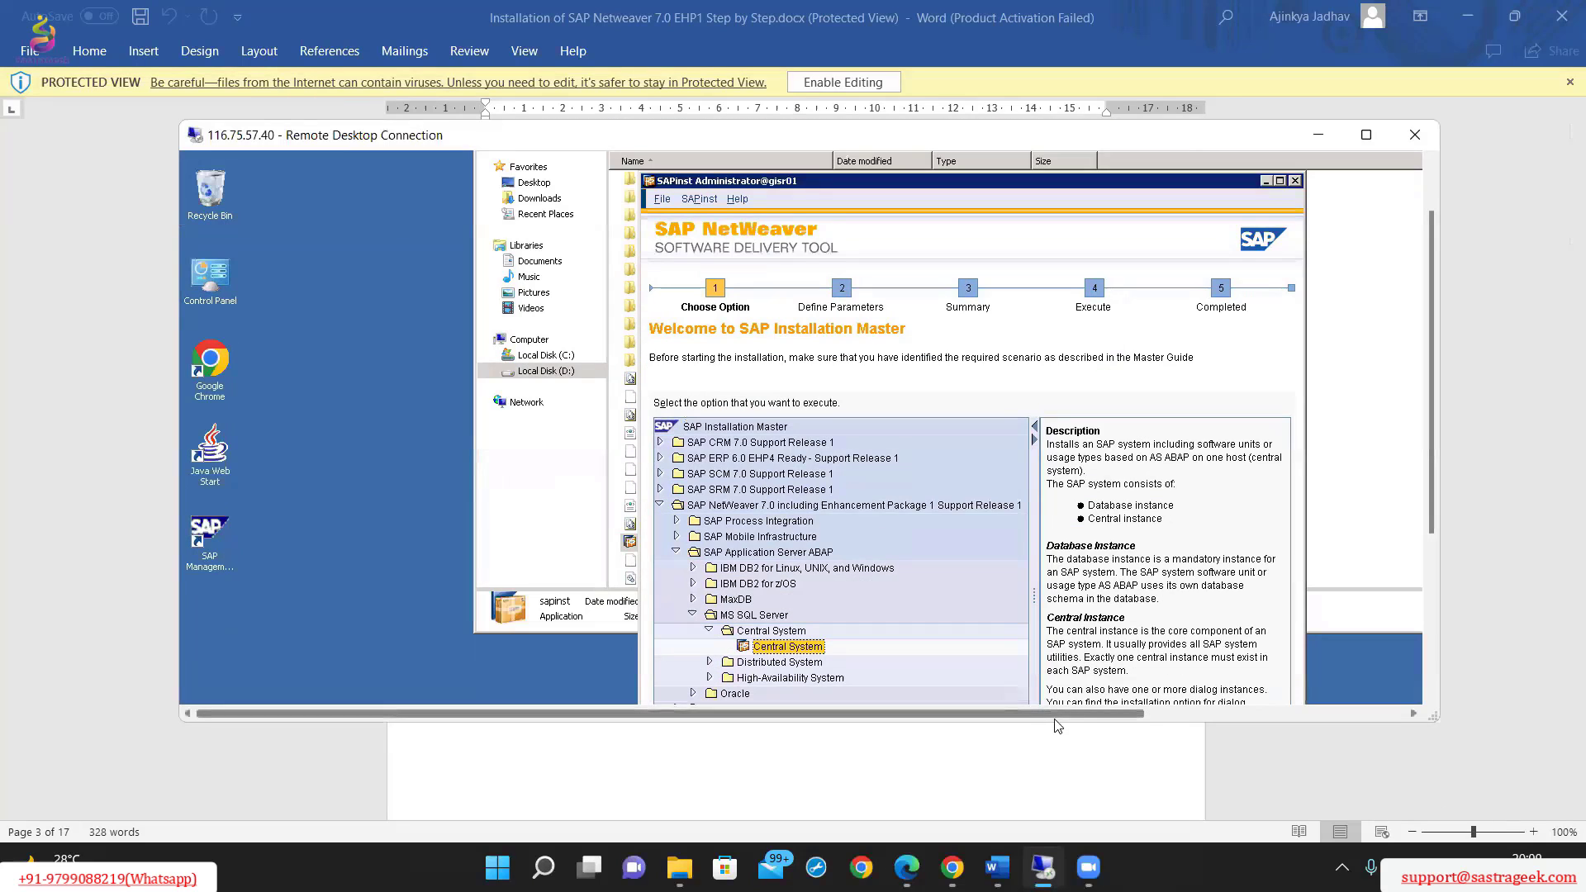
double_click(1122, 722)
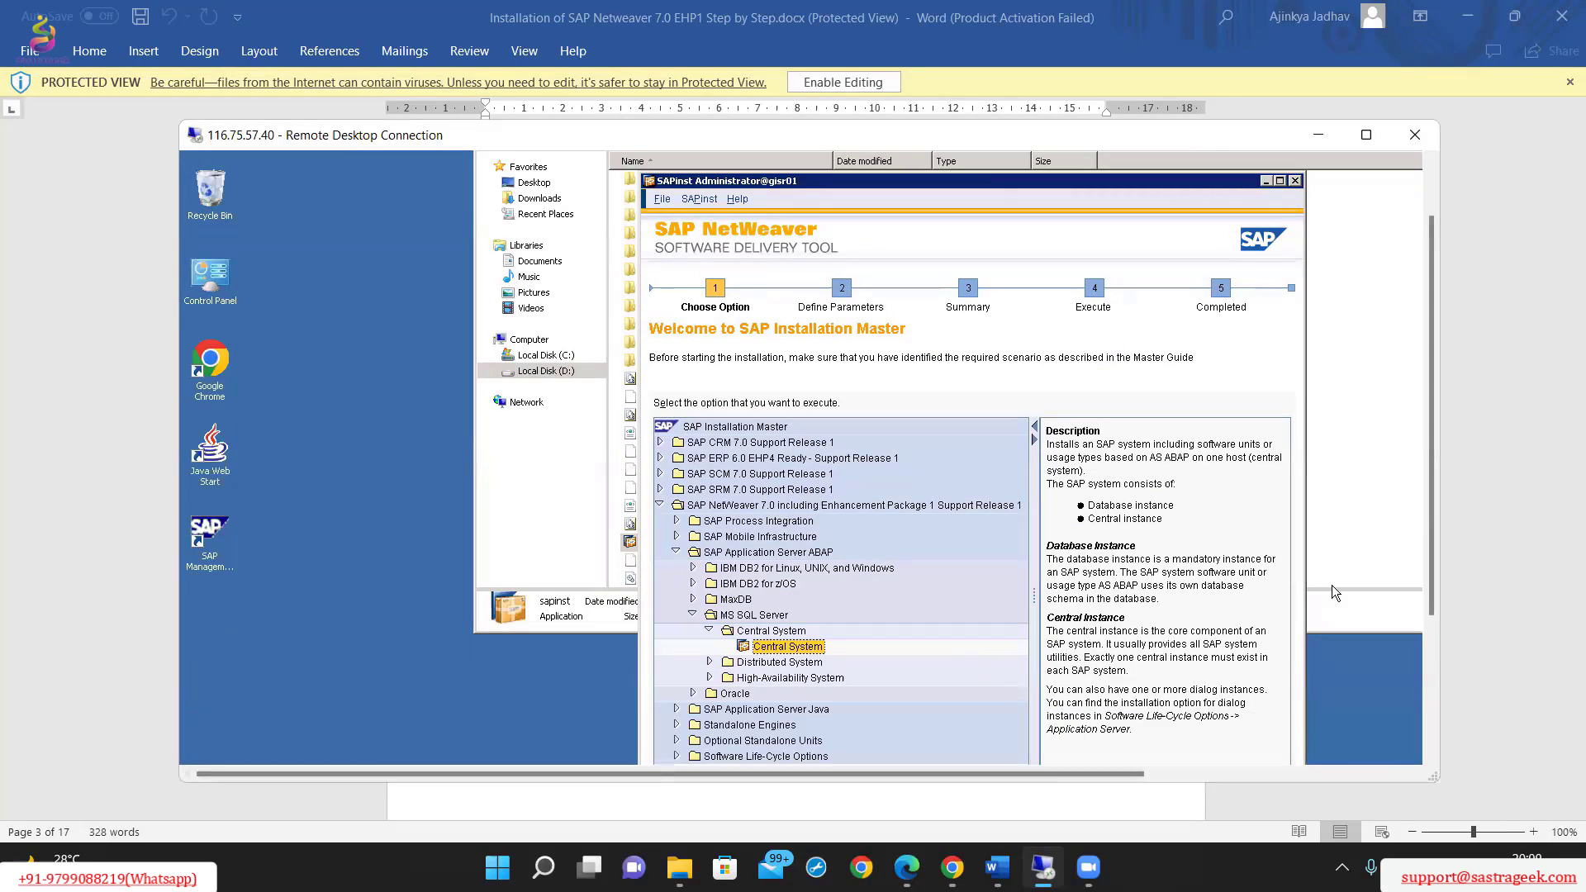
double_click(1305, 783)
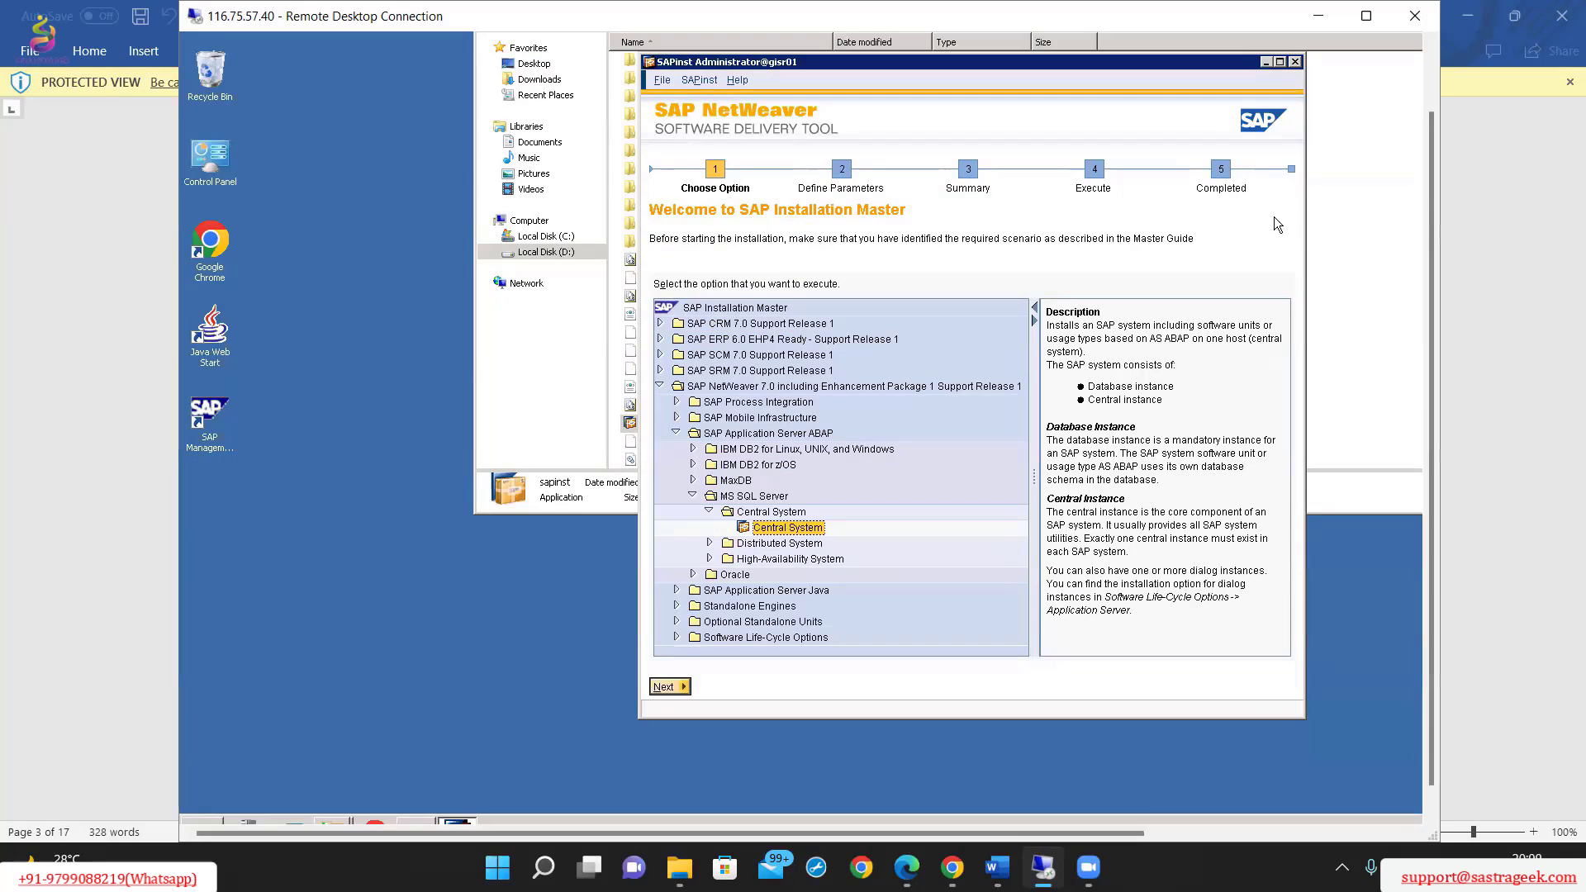
drag(1224, 15, 1236, 47)
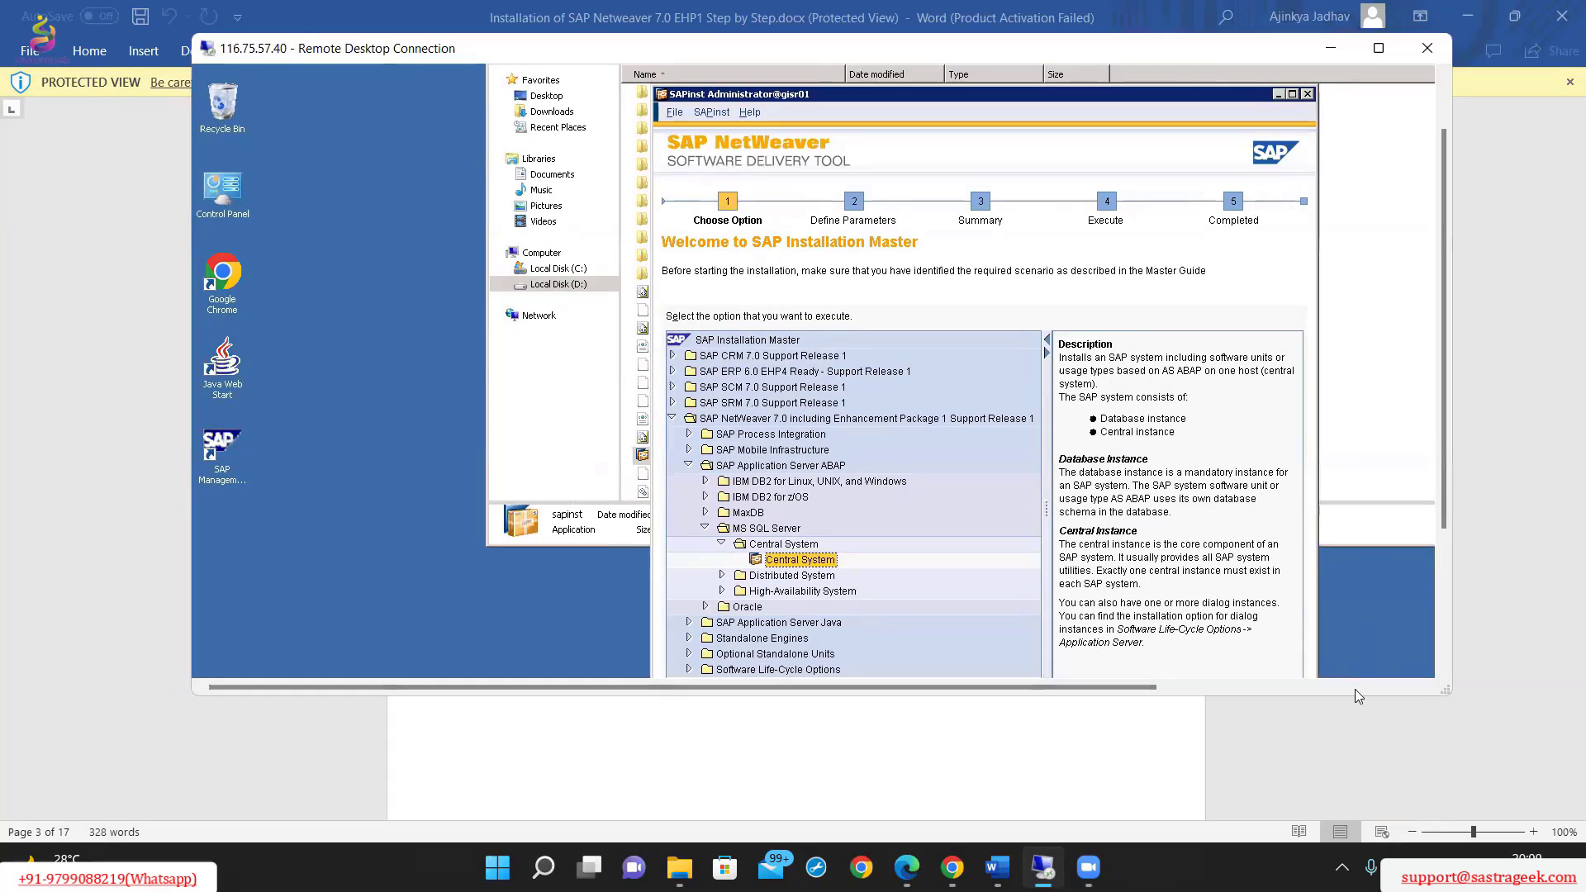
drag(1351, 699, 1359, 801)
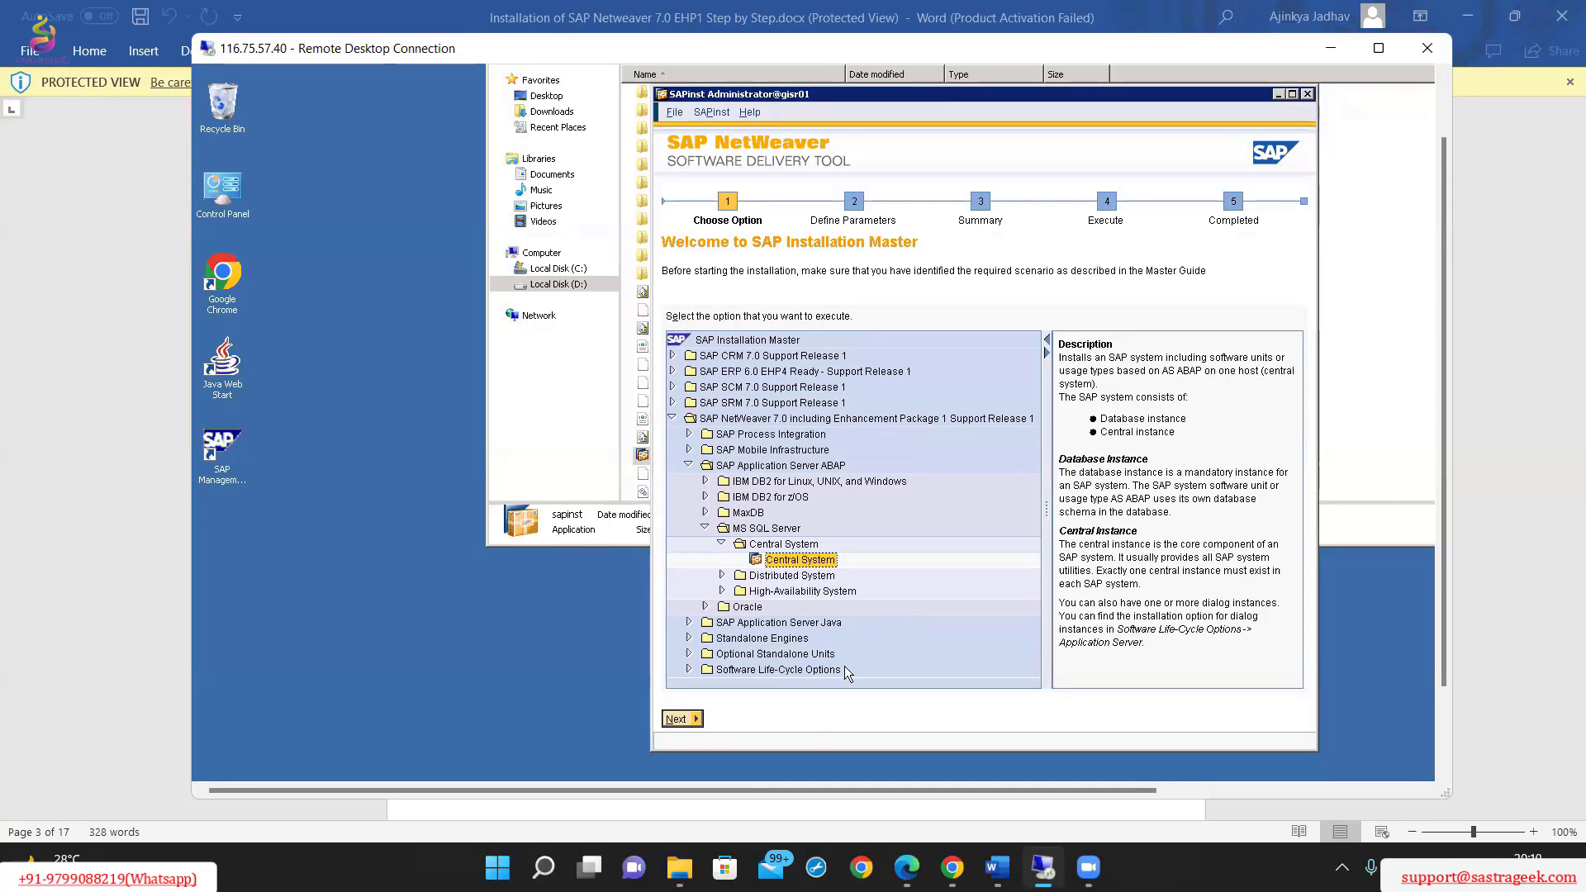
Proceed with the Central System option, set the Parameter Mode to Custom and continue to the Java Runtime Environment page.
click(692, 724)
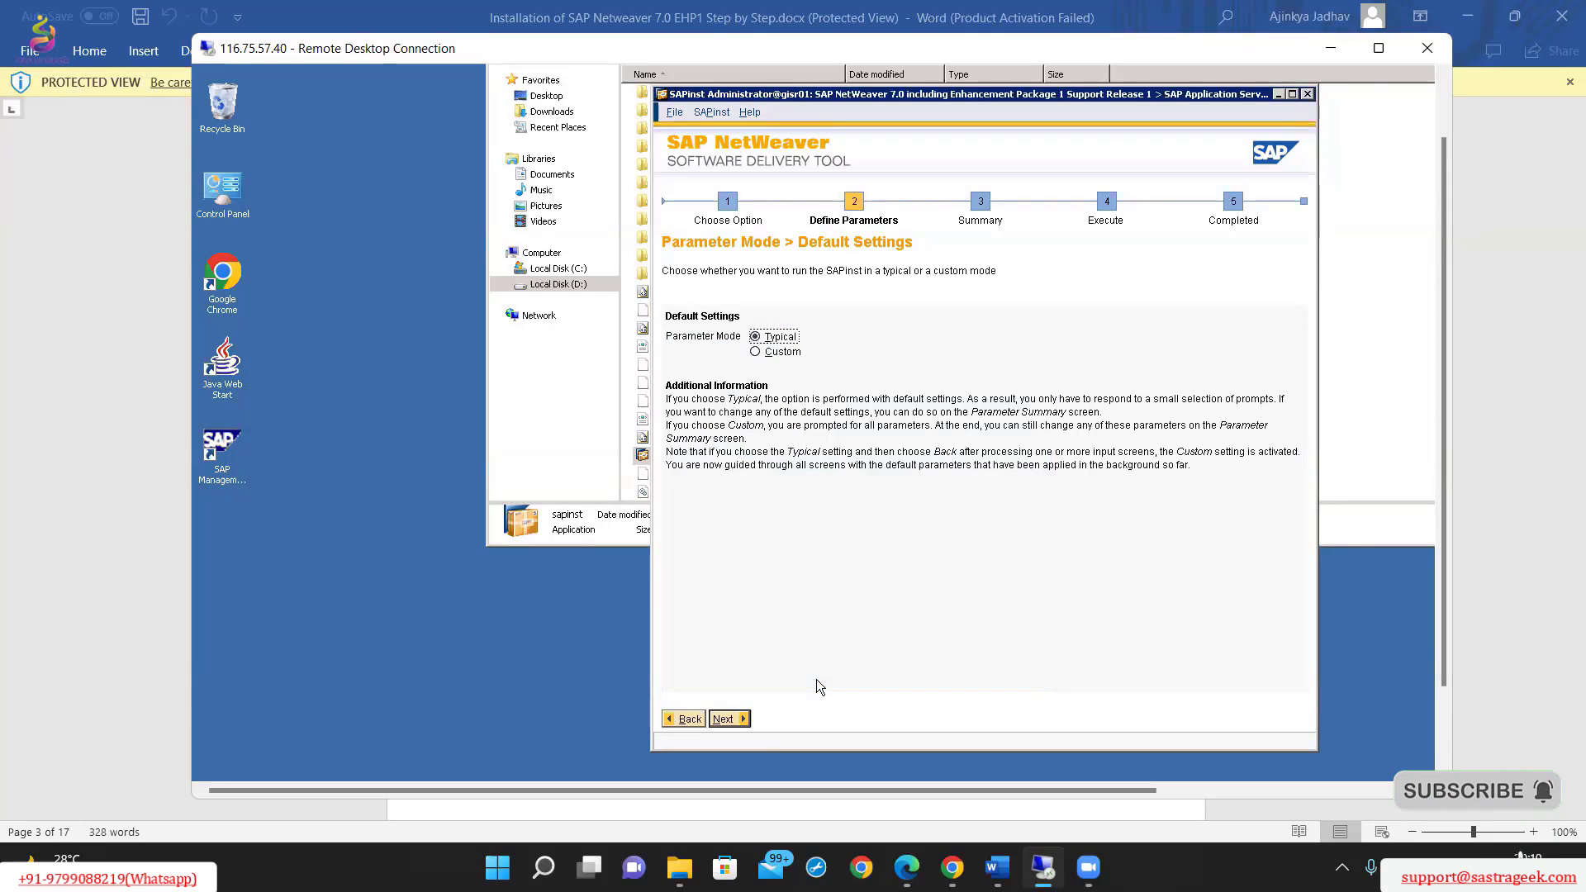
click(756, 352)
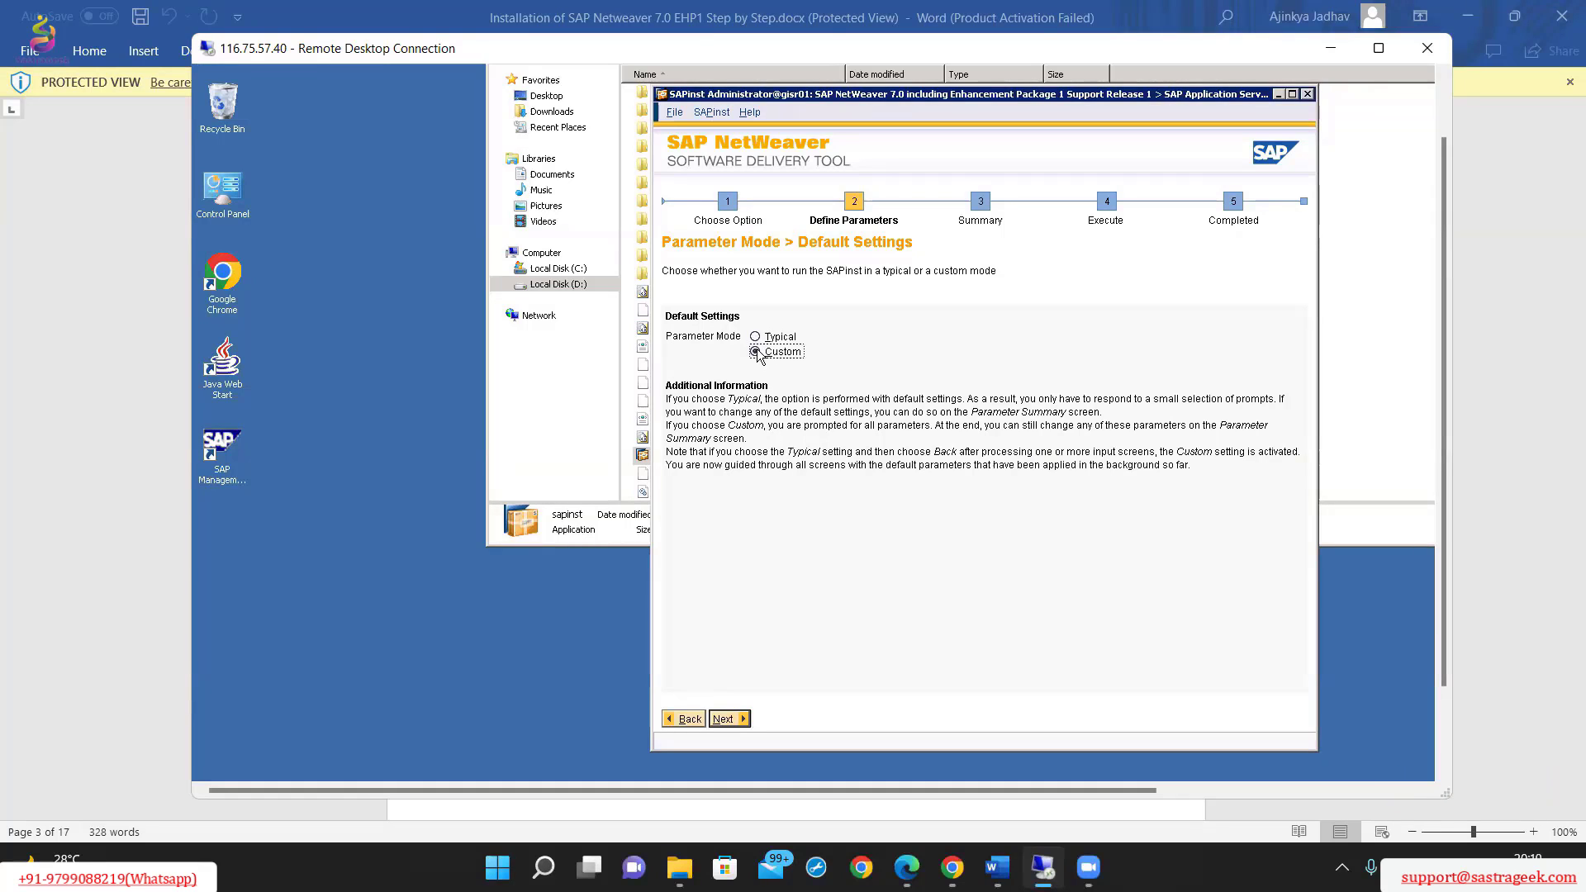
click(730, 720)
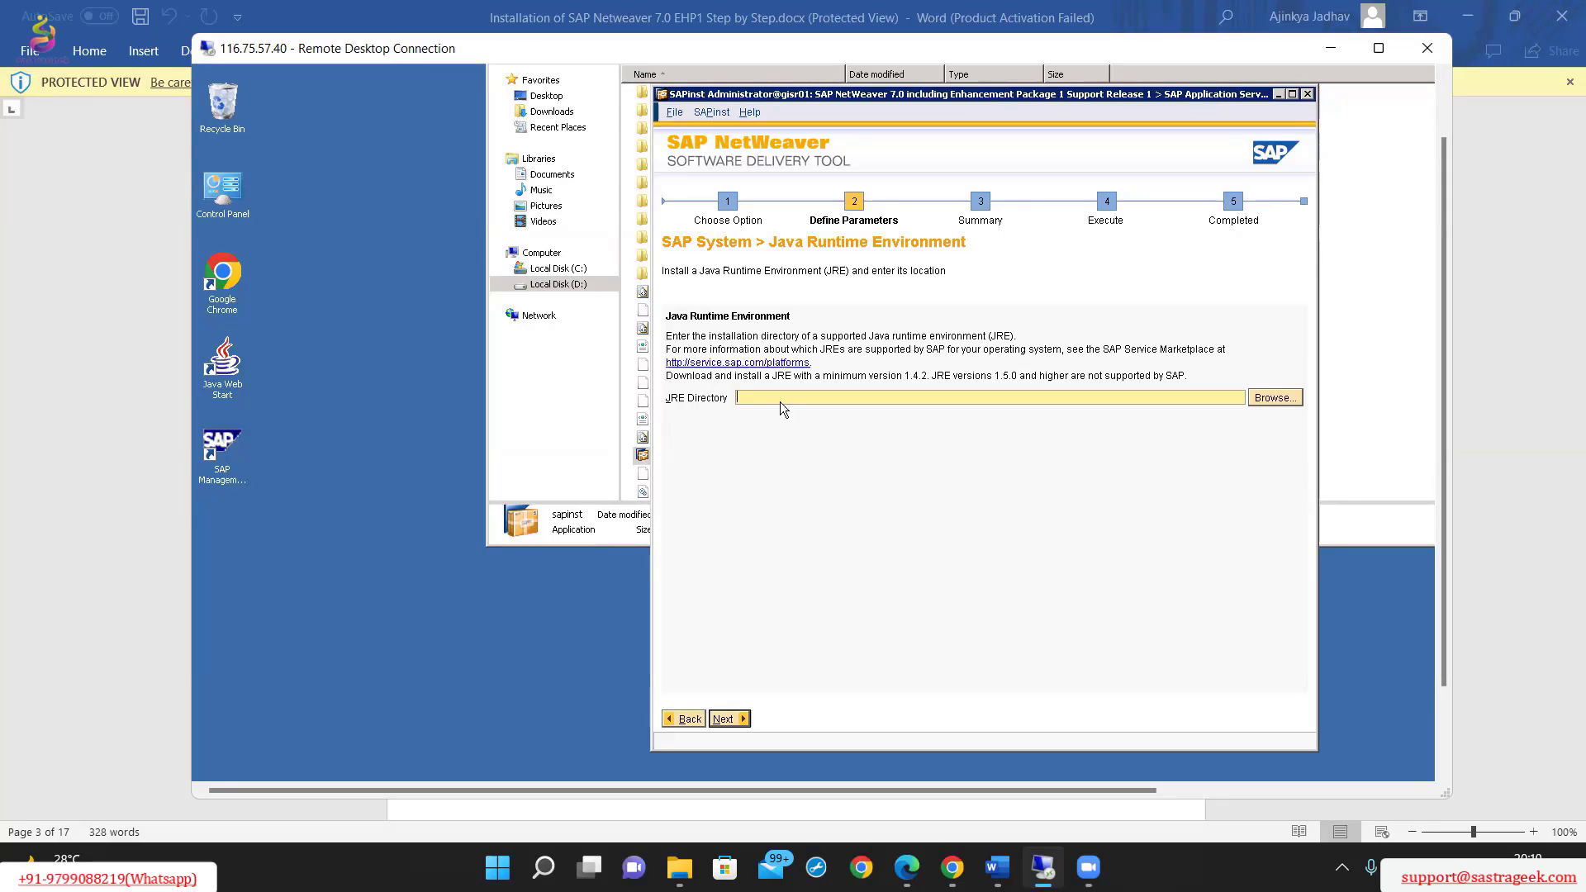
Switch to the Word document and review which JRE directory it uses on the Java Runtime Environment page.
click(1520, 338)
scroll(817, 555, down, 10)
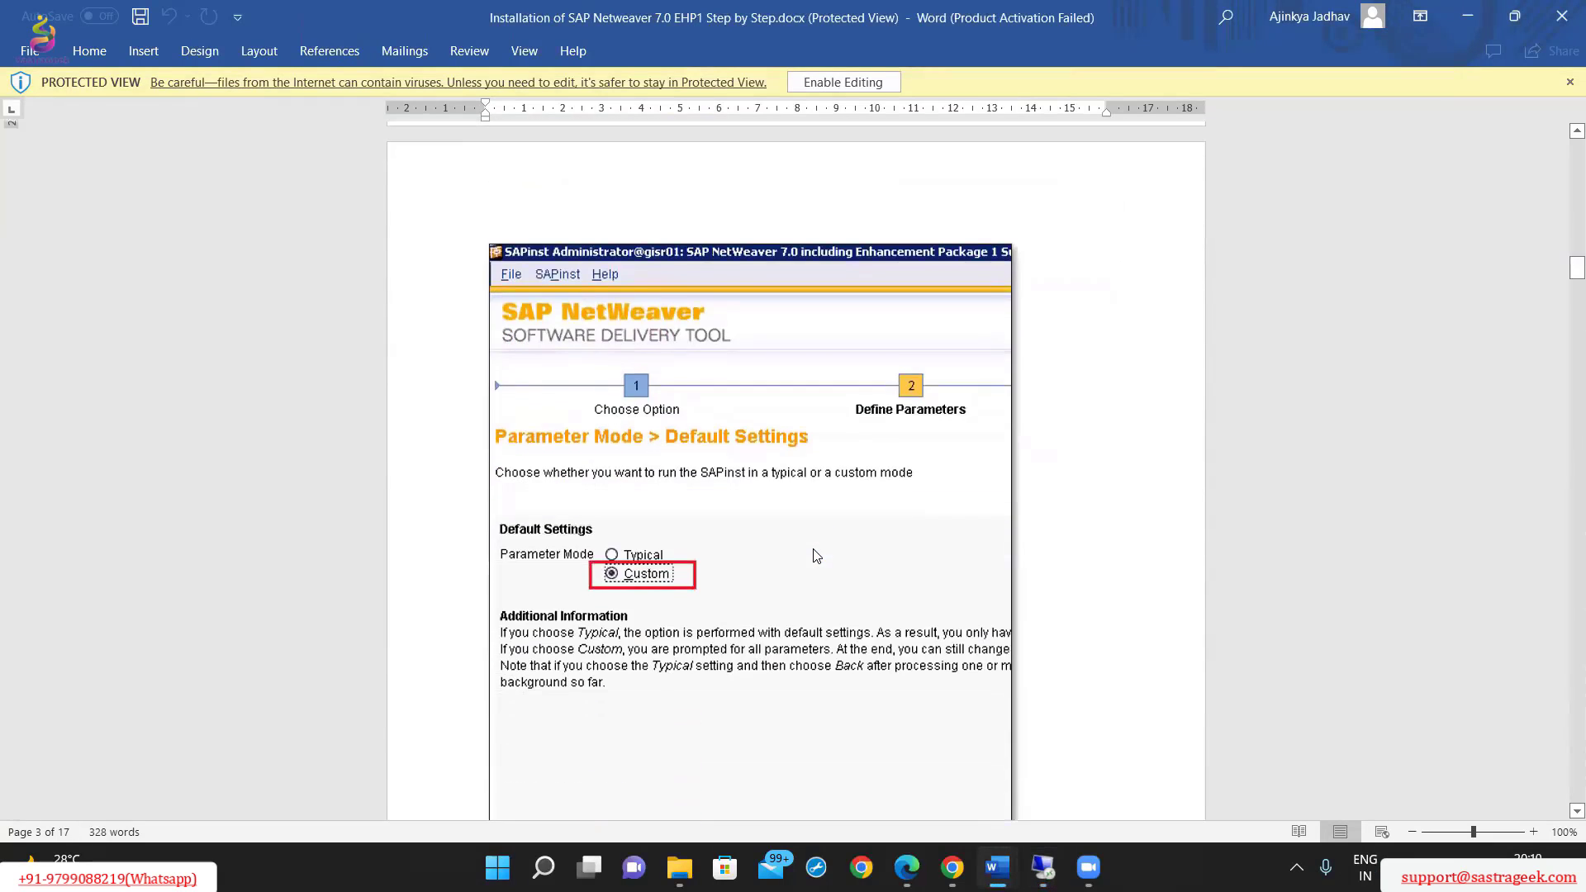
scroll(816, 555, down, 15)
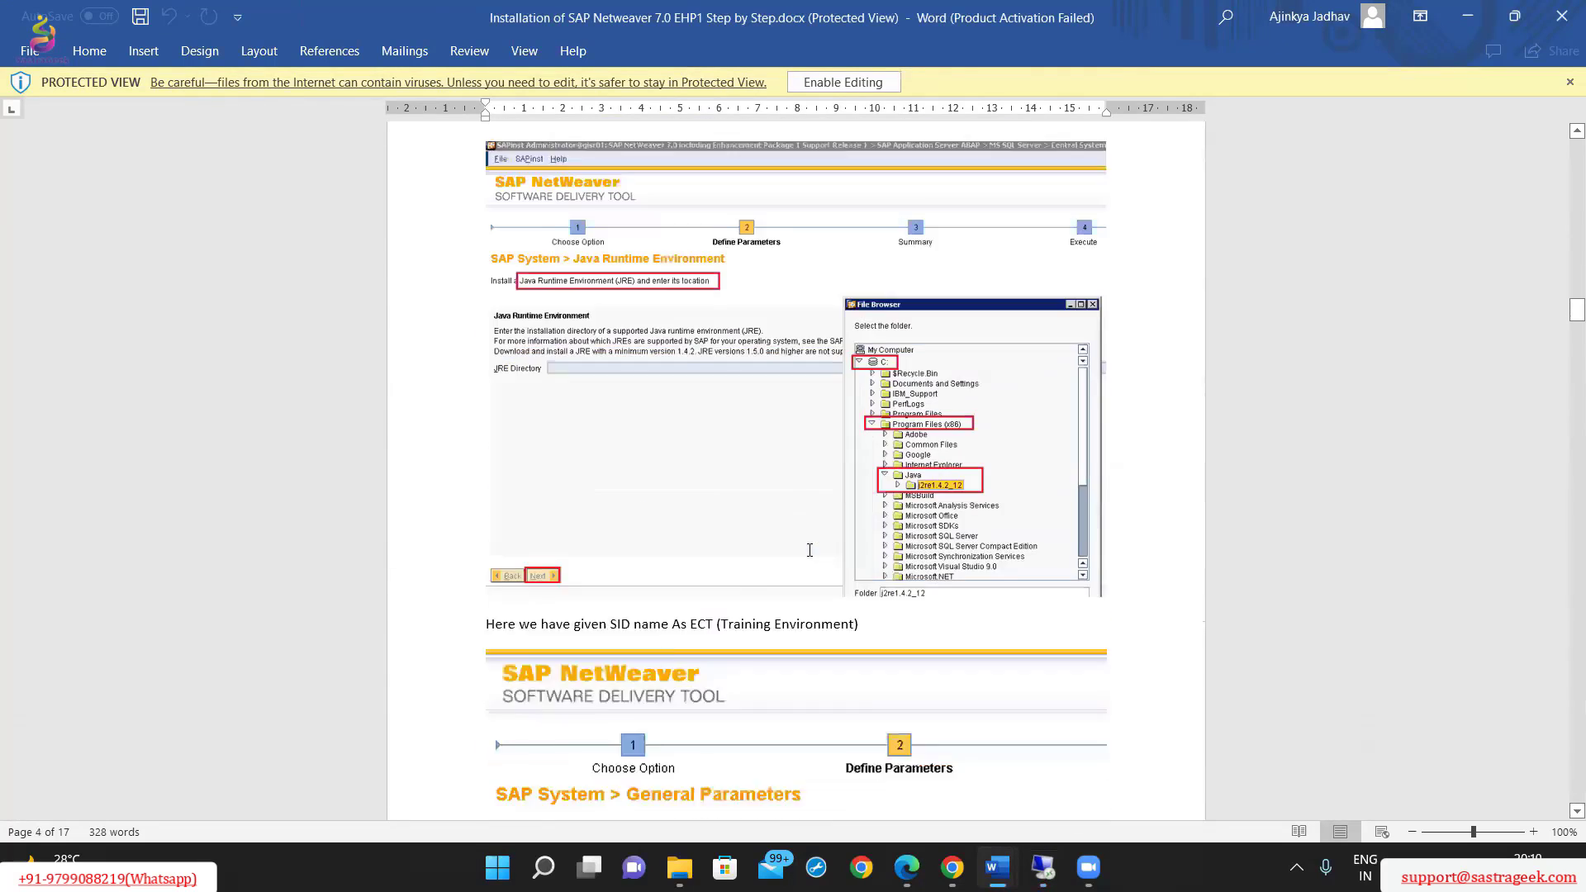
scroll(810, 550, down, 1)
scroll(810, 550, up, 2)
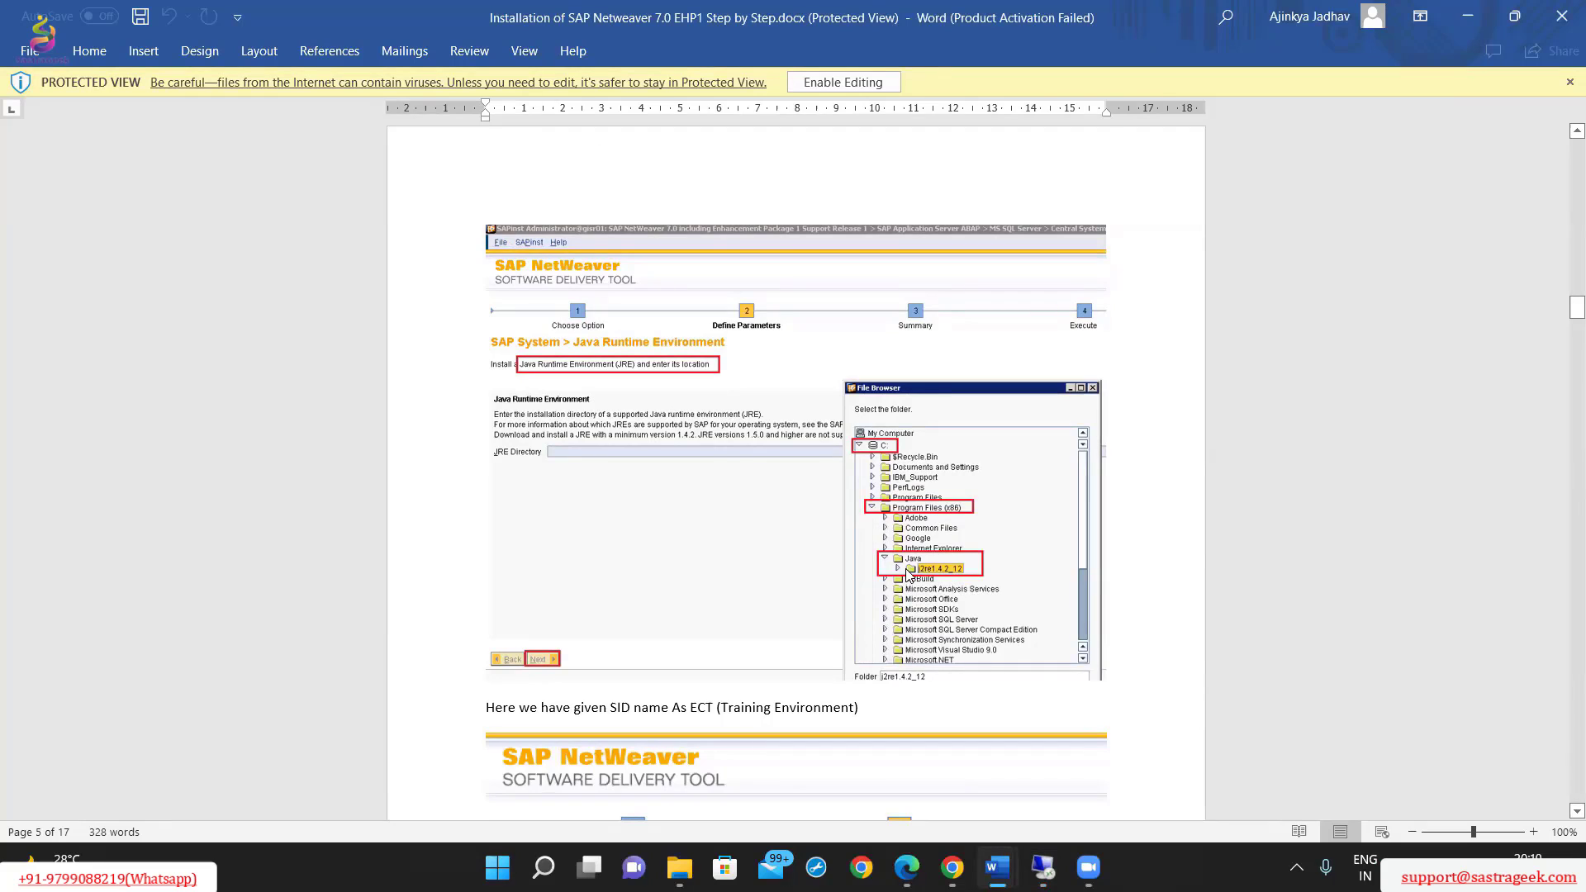
Back in the remote session, browse for the JRE directory and select C:\Program Files (x86)\Java\j2re1.4.2_12.
click(1043, 867)
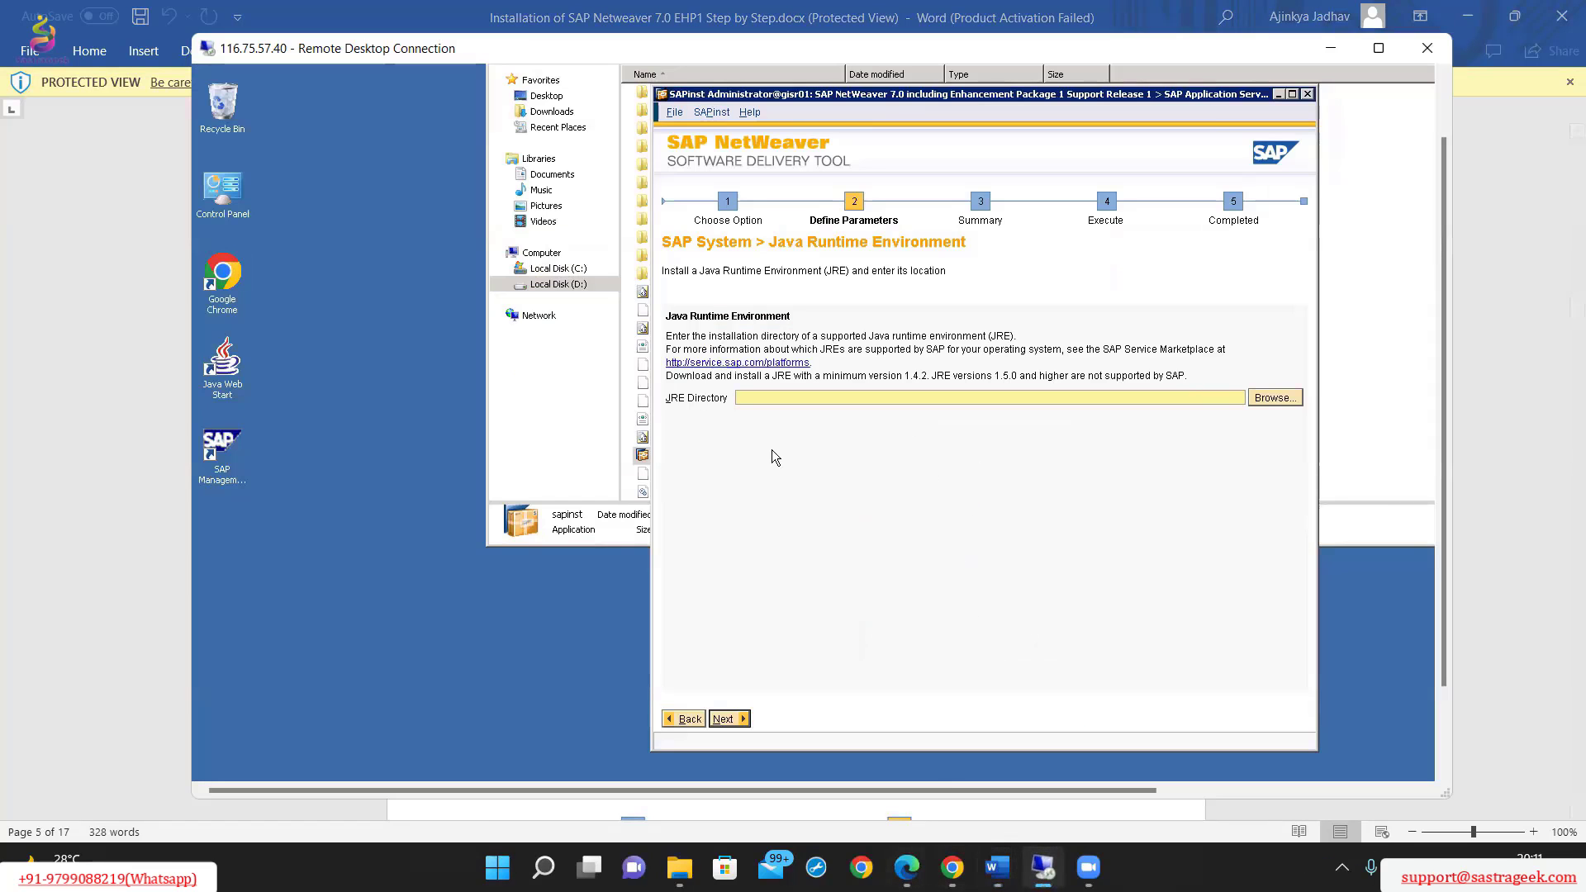
click(575, 380)
click(860, 660)
click(1274, 397)
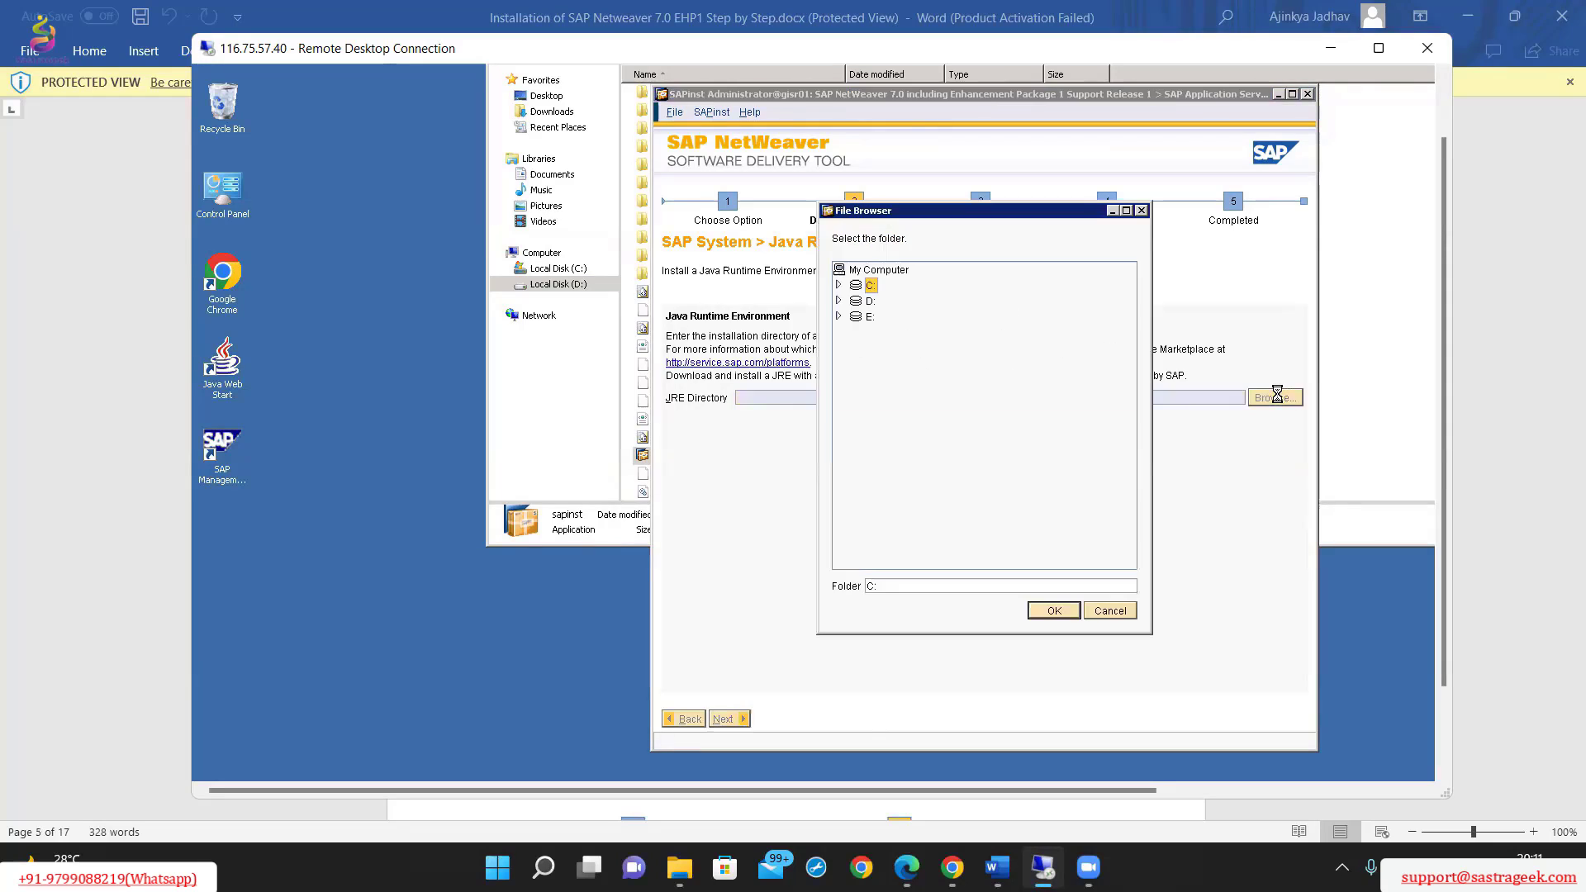
double_click(863, 288)
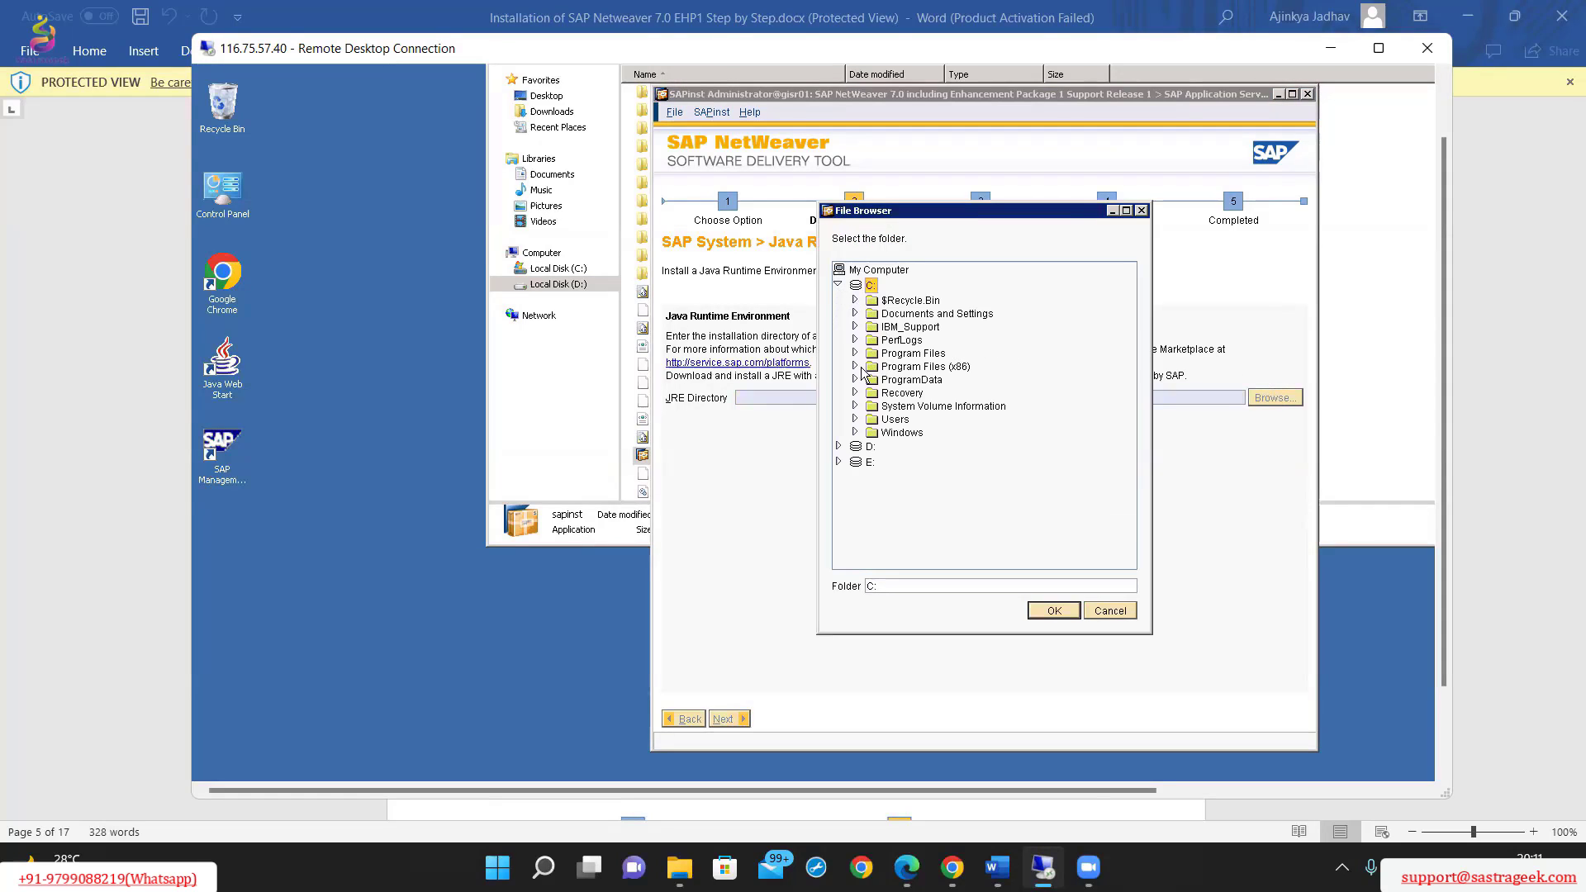
click(855, 366)
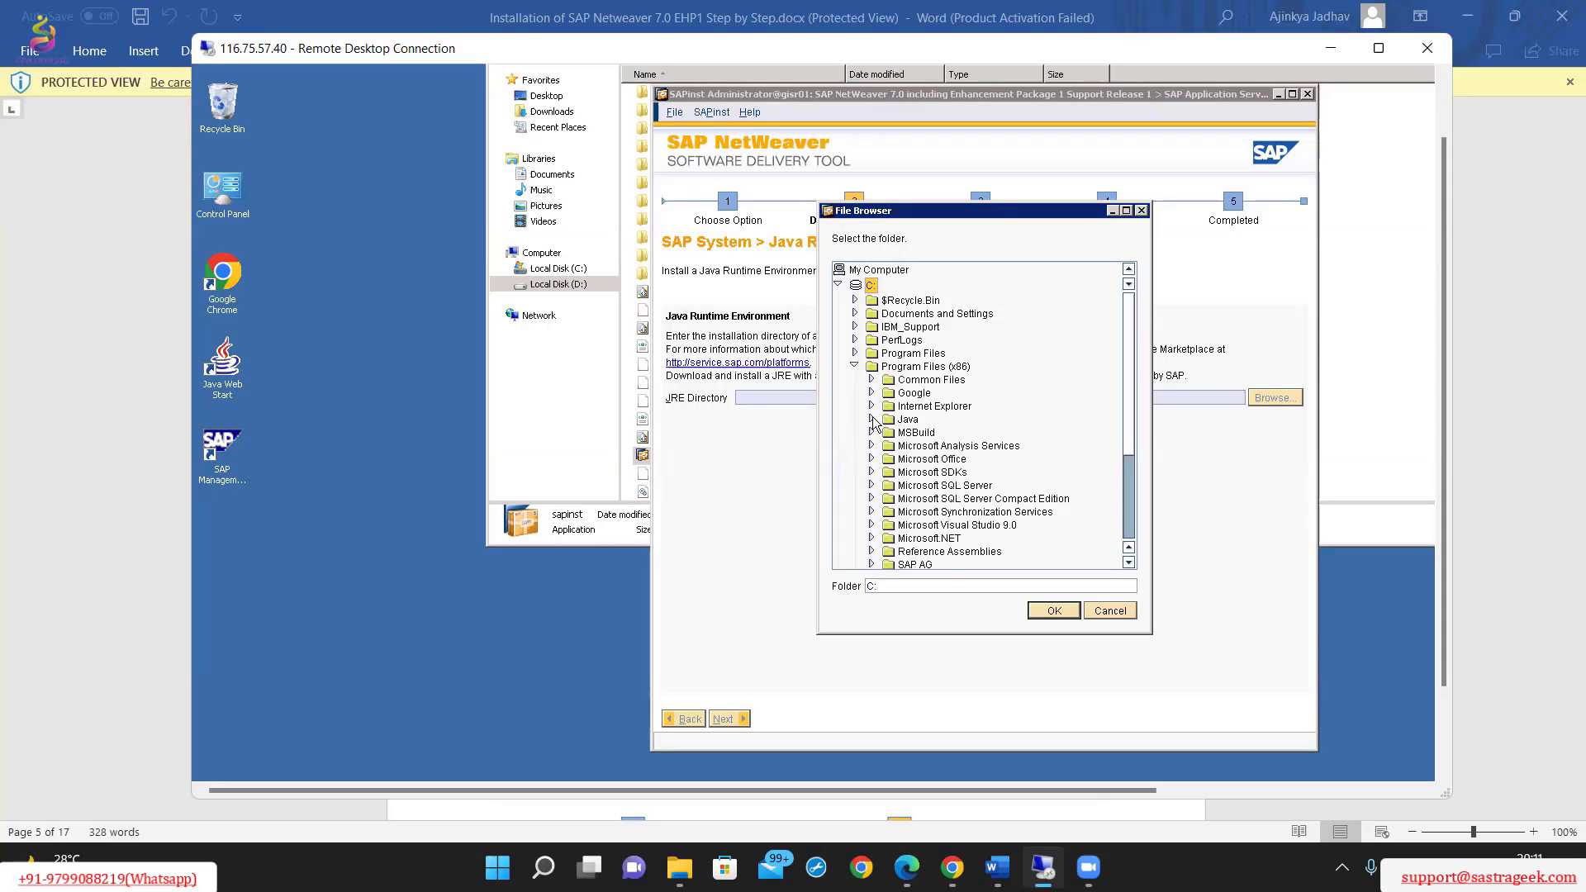
click(870, 420)
click(888, 432)
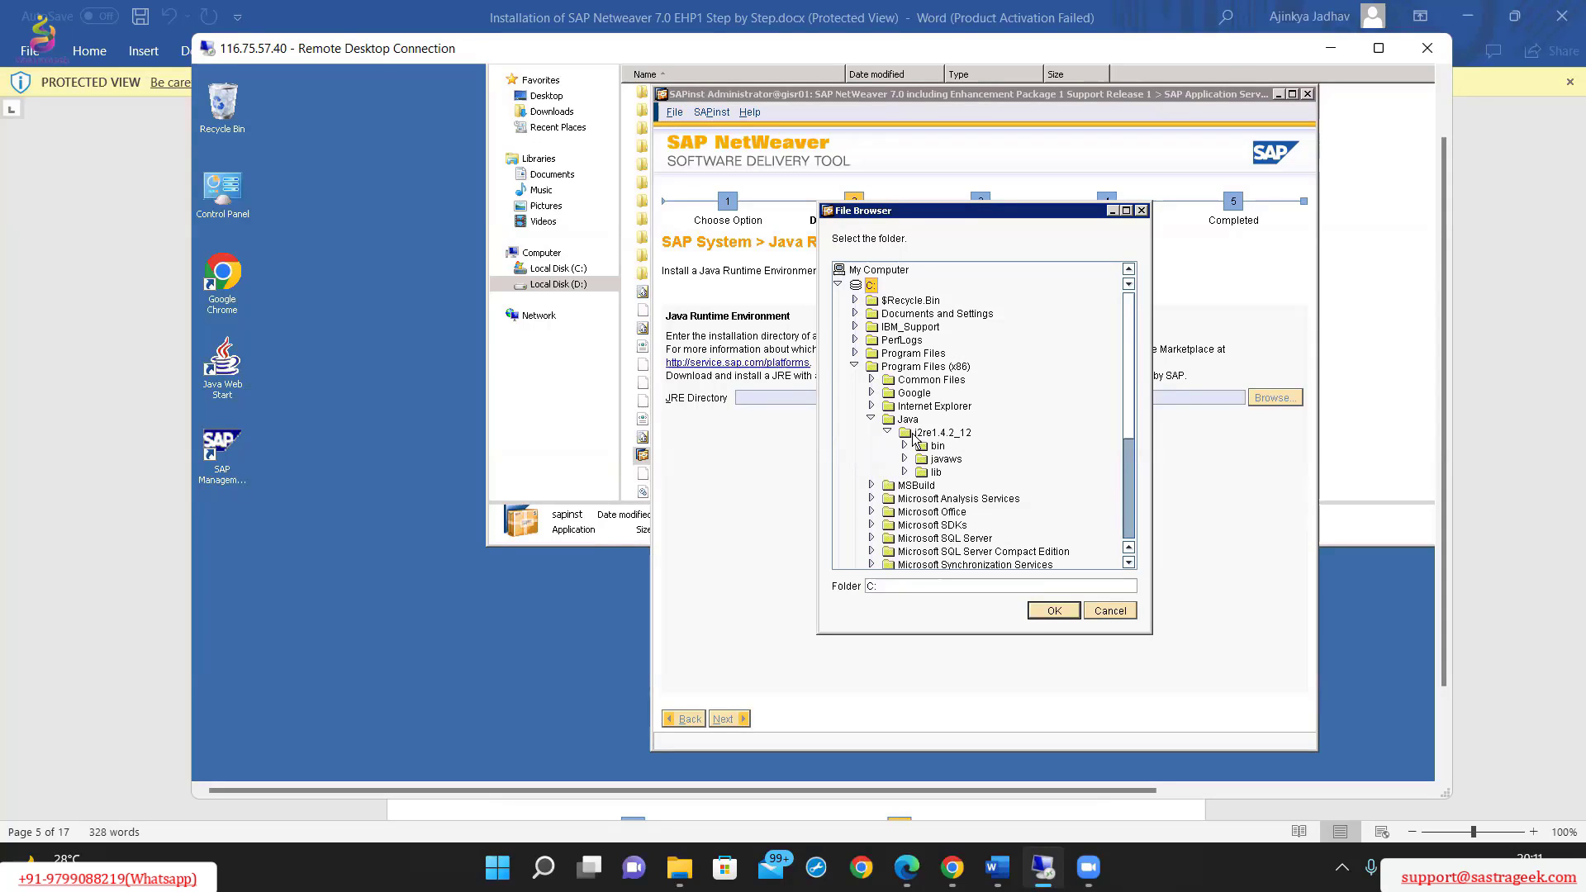
click(917, 435)
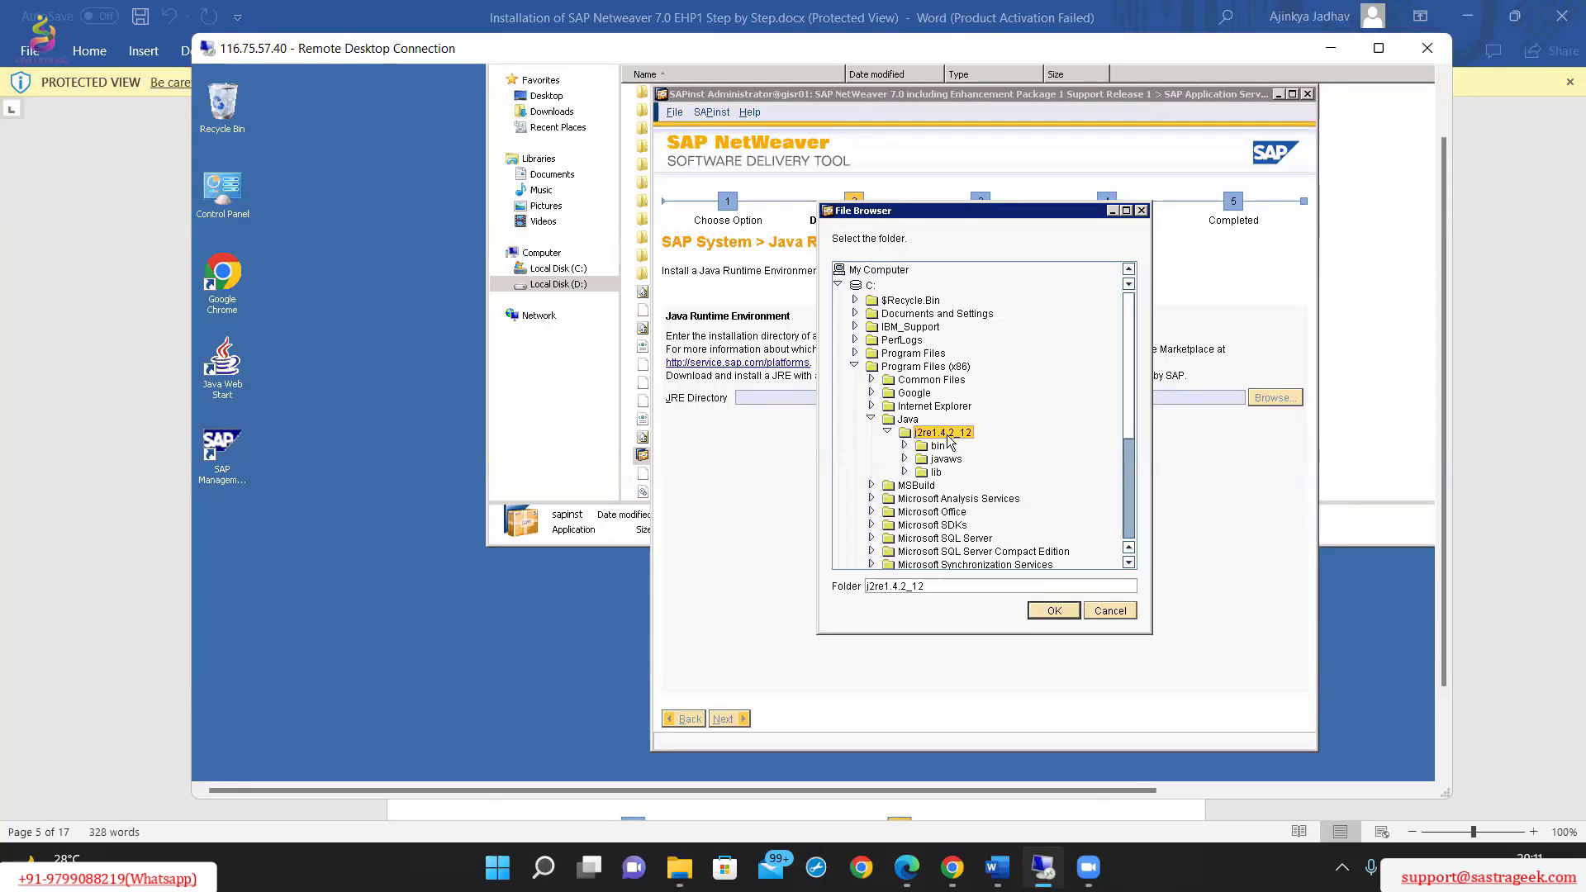
Compare the j2re1.4.2_12 folder with the Word guide, accept it as the JRE directory and continue to General Parameters.
click(1497, 251)
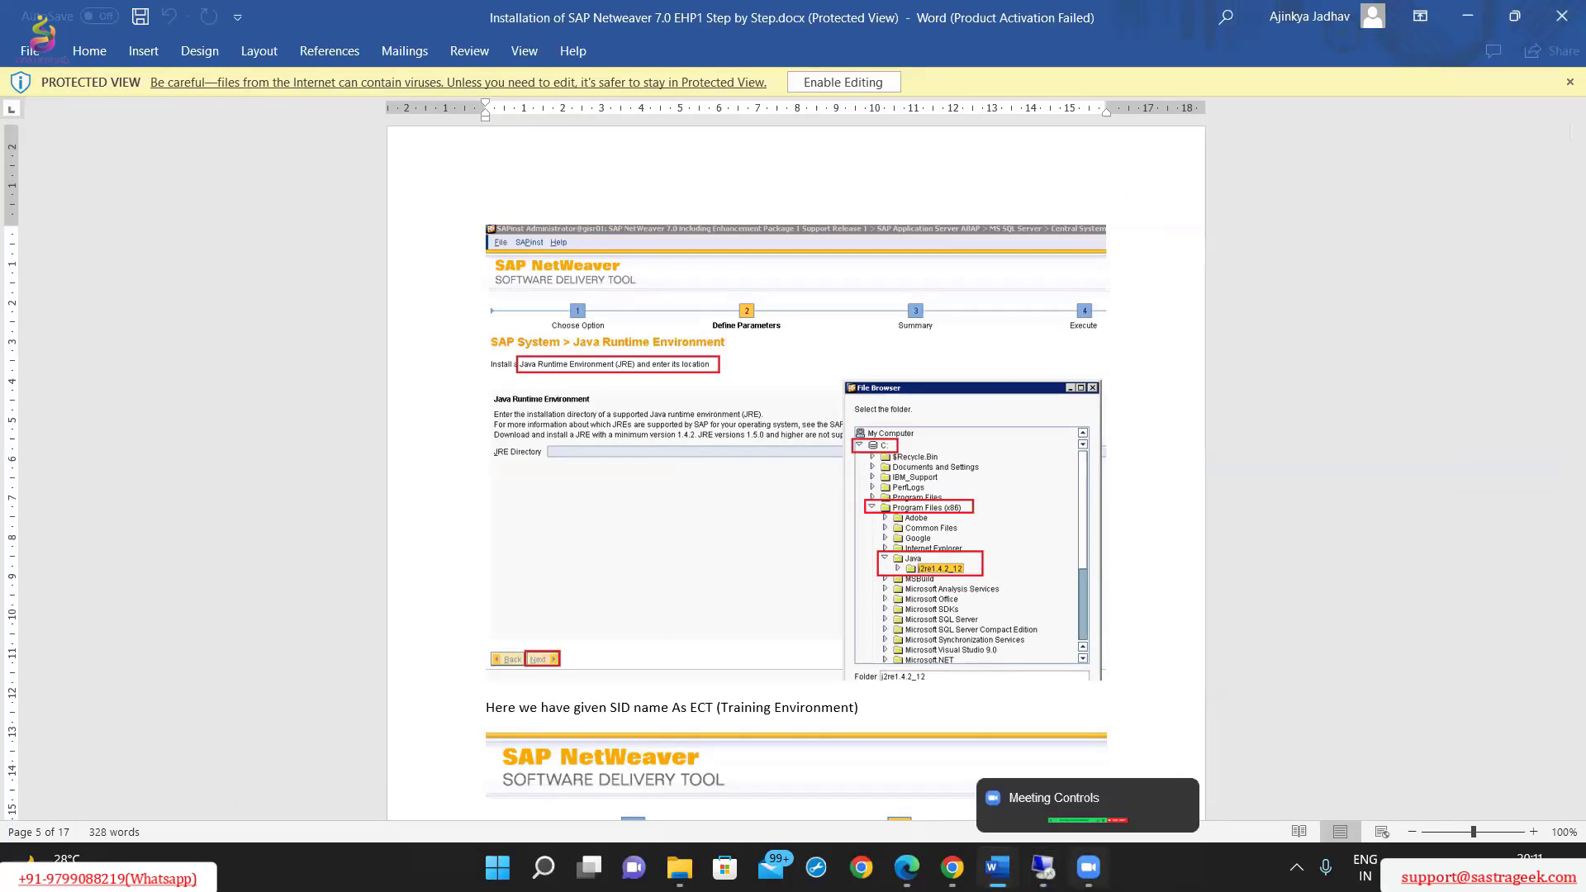
click(1044, 867)
scroll(979, 475, down, 1)
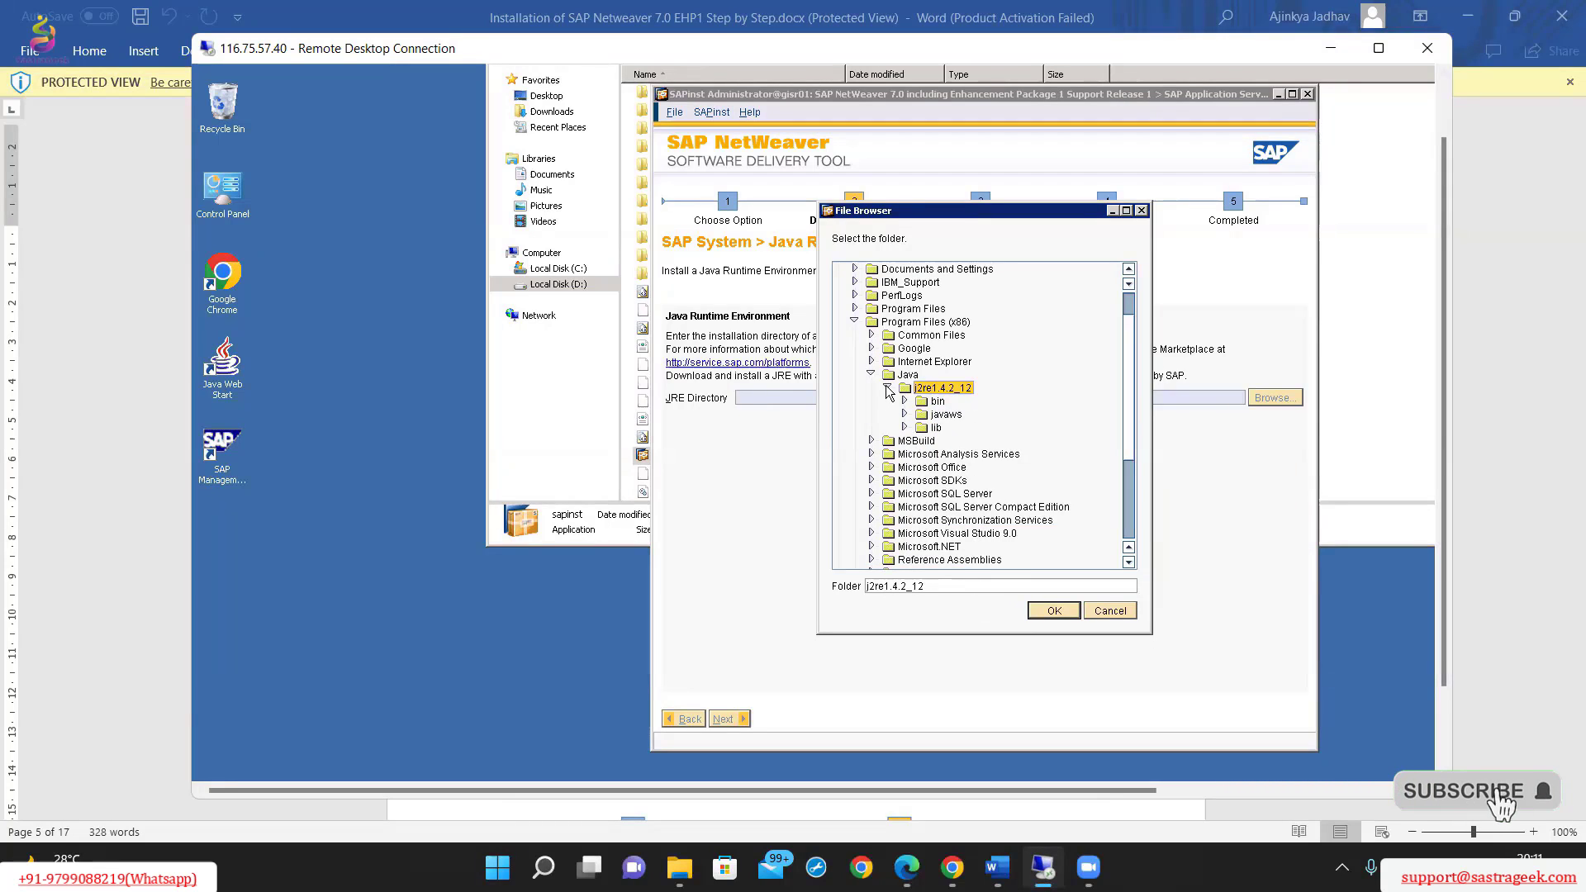
click(1045, 612)
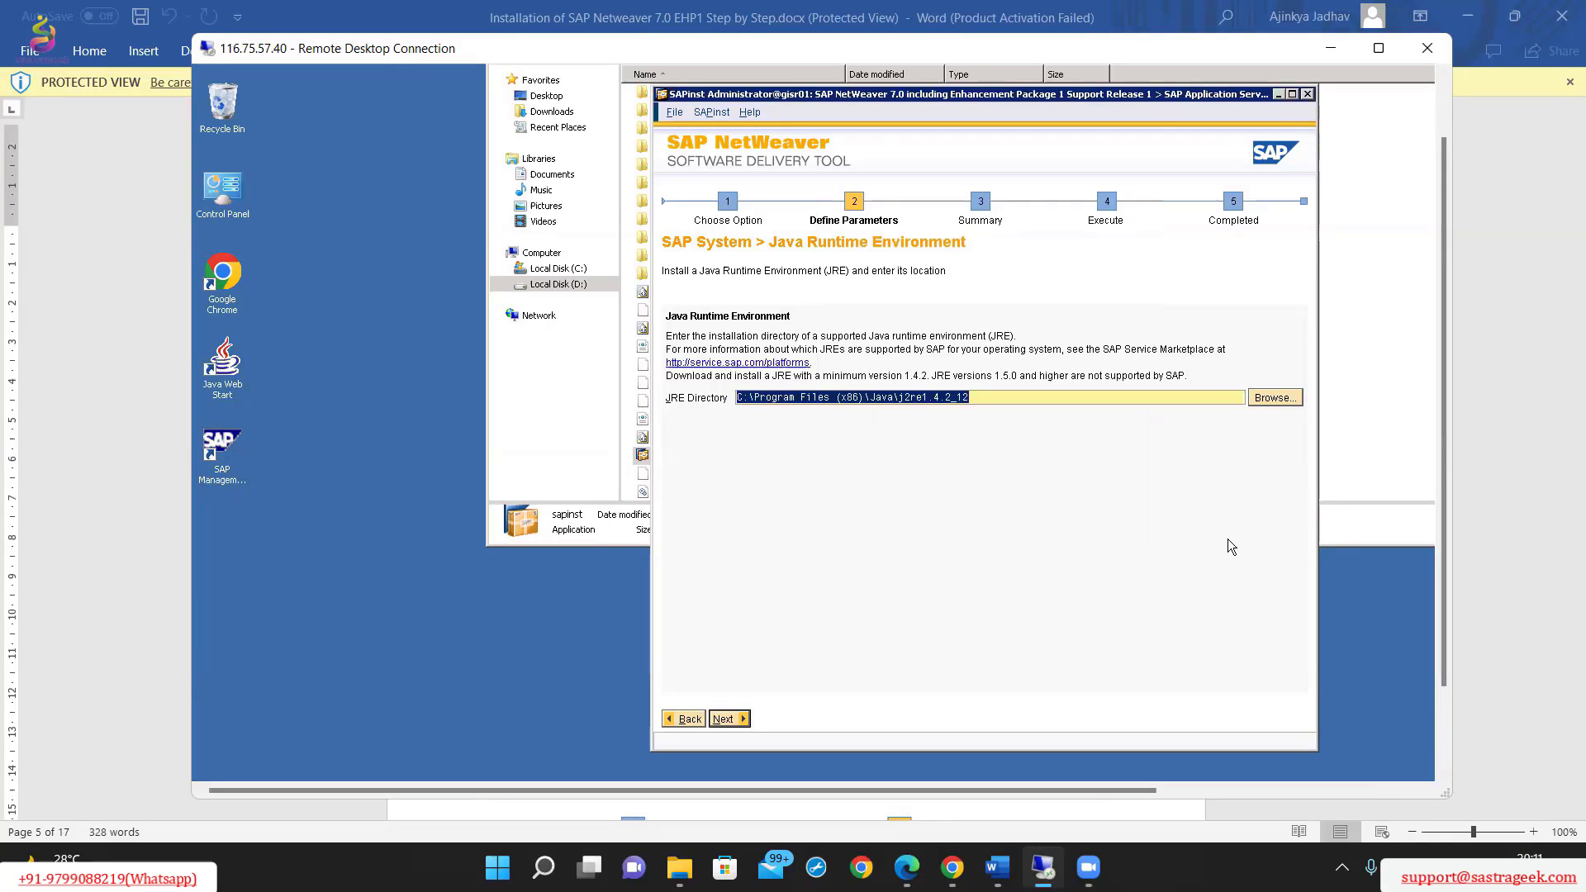
click(724, 719)
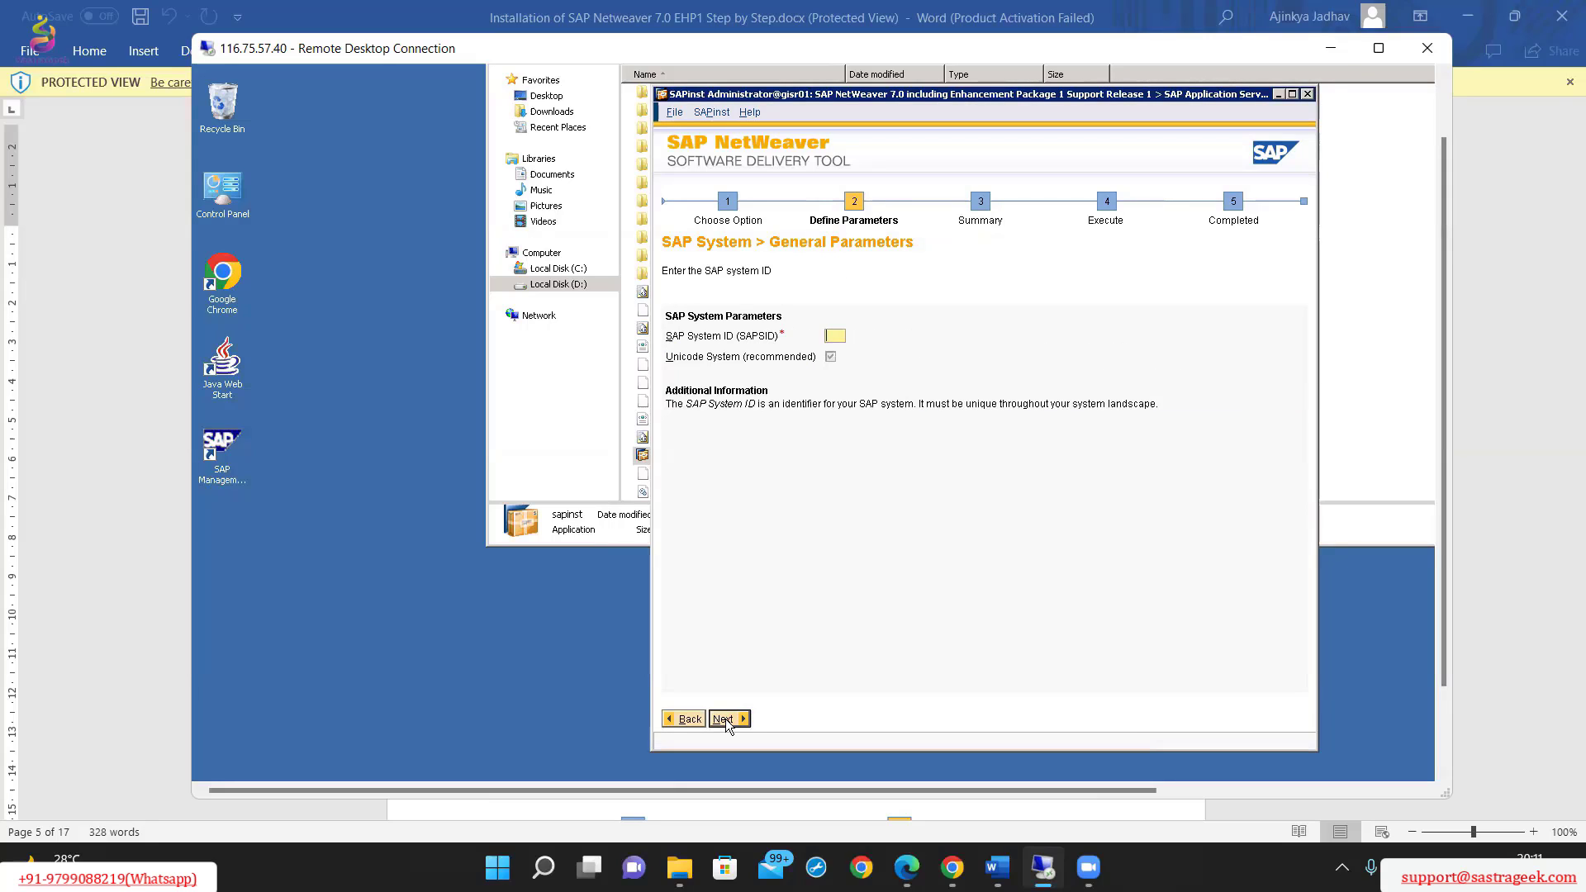
Switch to the Word guide, review its SAP System ID page and the FQDN note, and return to the remote session.
click(1516, 325)
scroll(733, 513, down, 10)
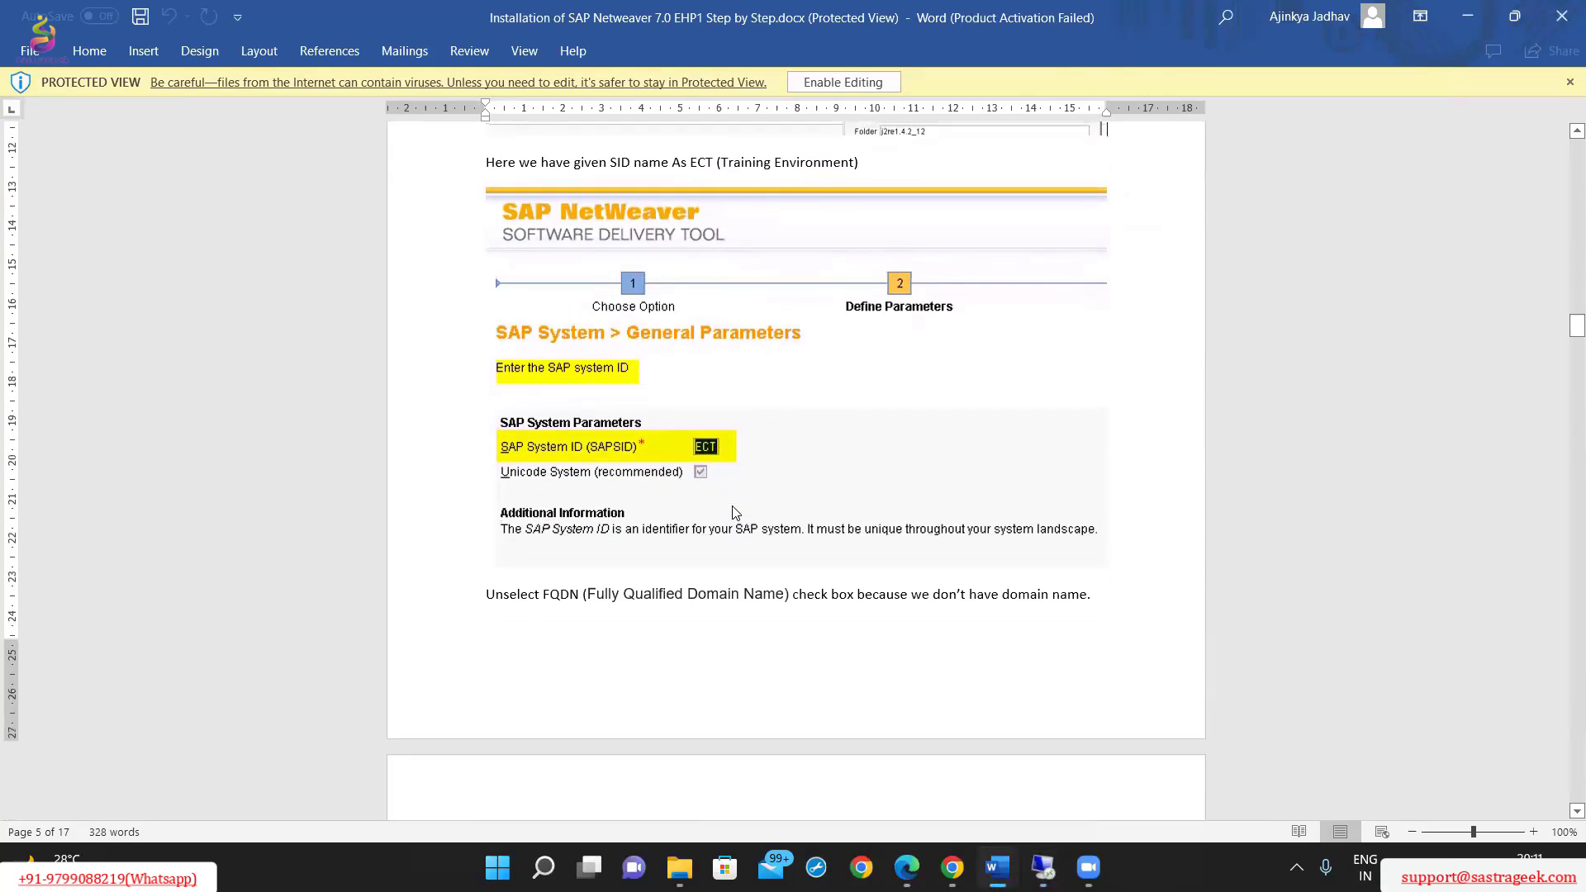
click(1039, 863)
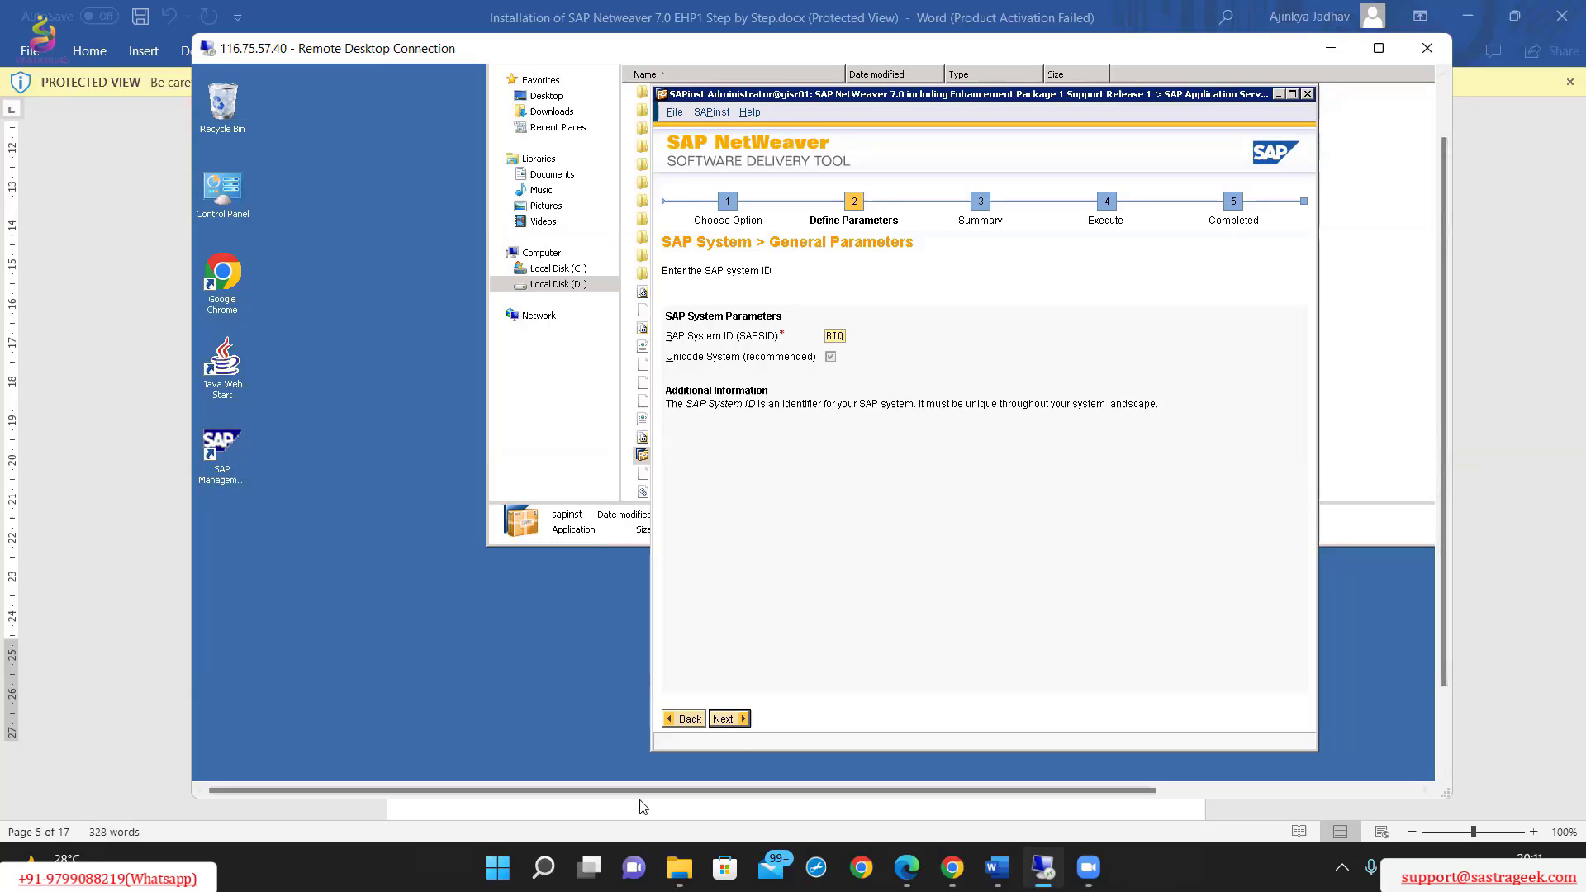
Use BIQ as the SAP System ID, disable the FQDN setting for the SAP system and continue to the Master Password page.
click(729, 719)
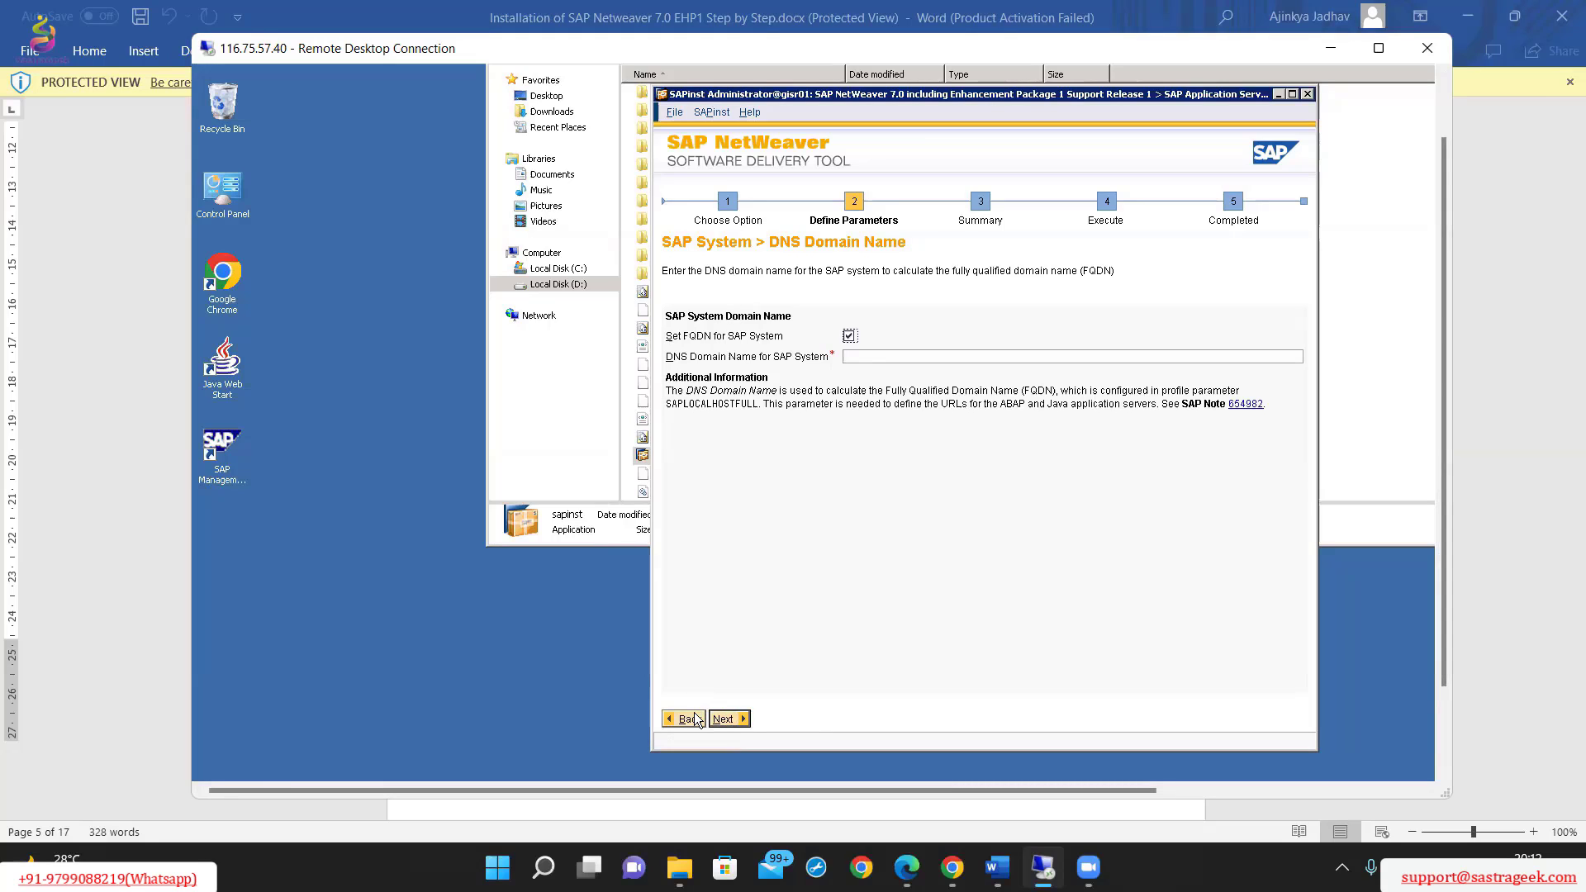
click(849, 337)
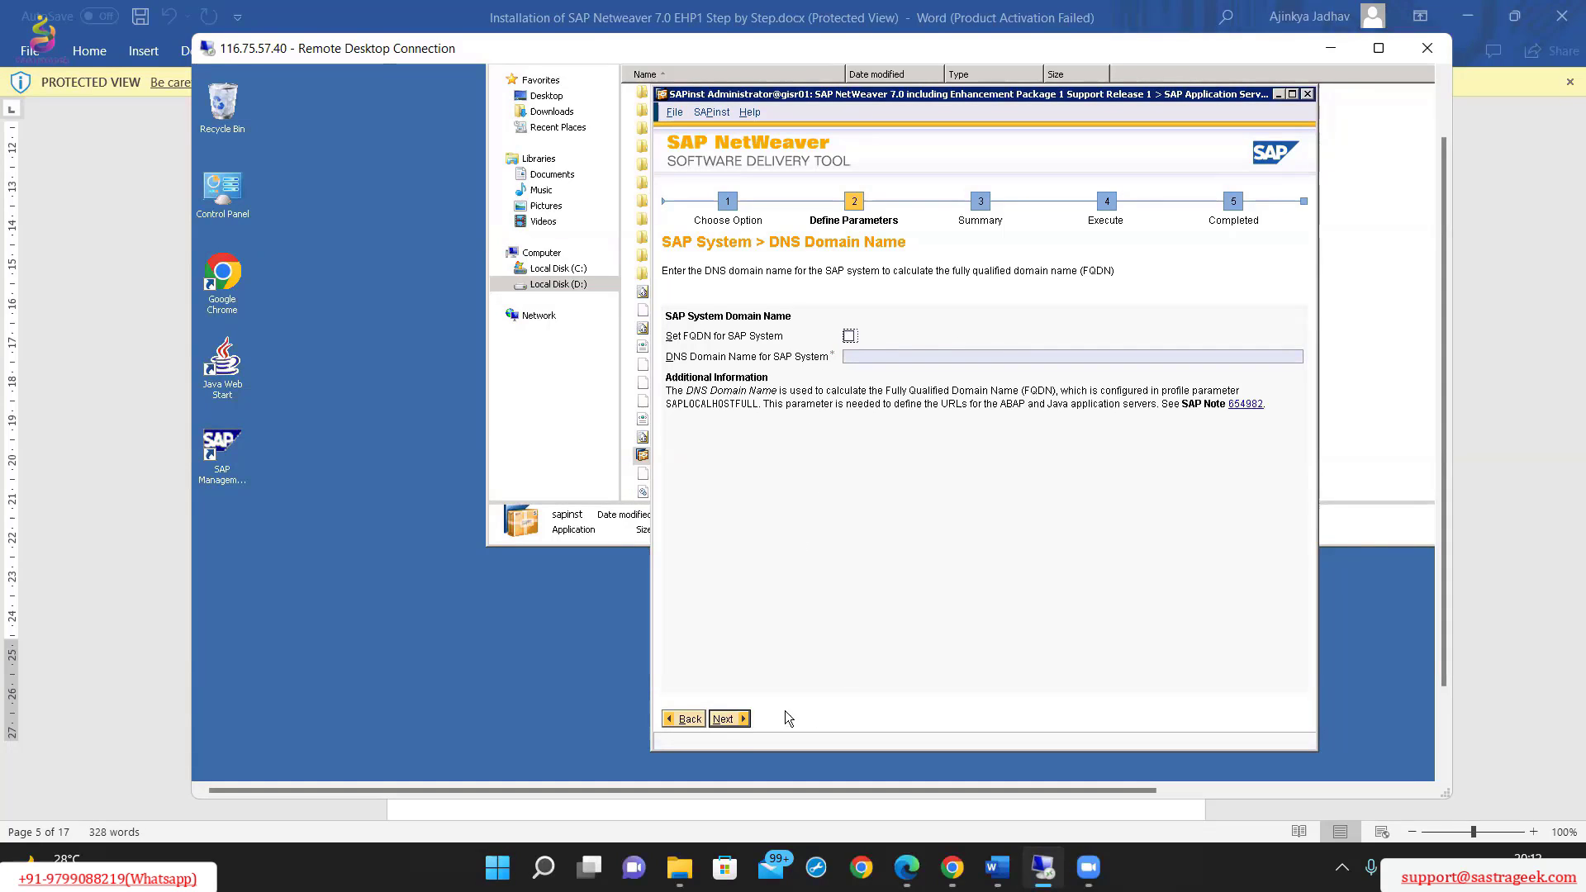
click(728, 718)
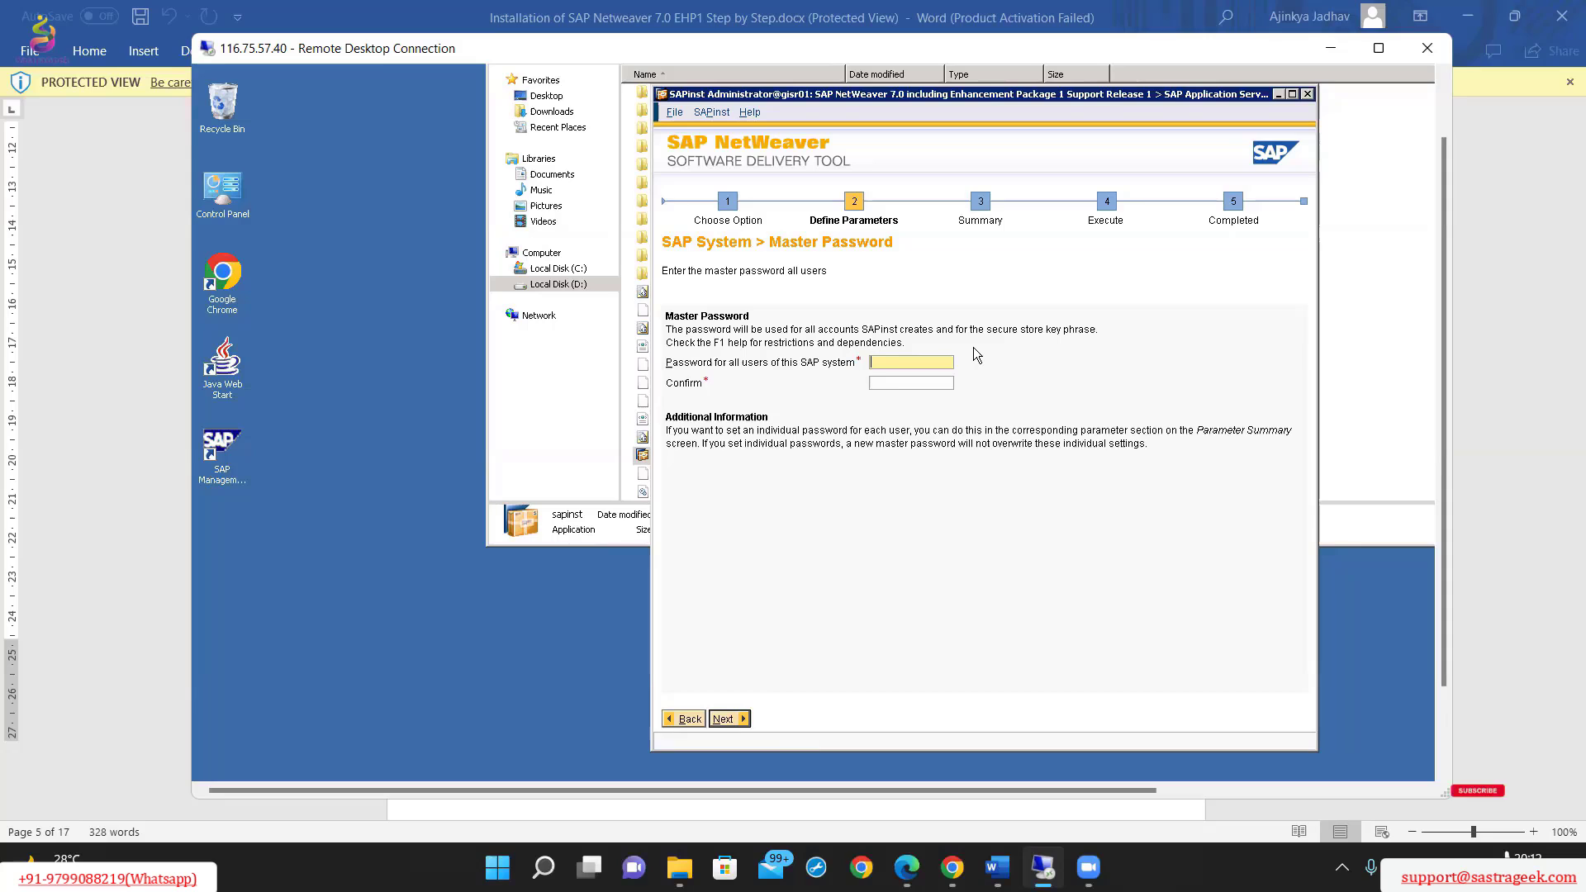
Enter and confirm the master password for all SAP system users and continue to the Windows Domain page.
text(*)
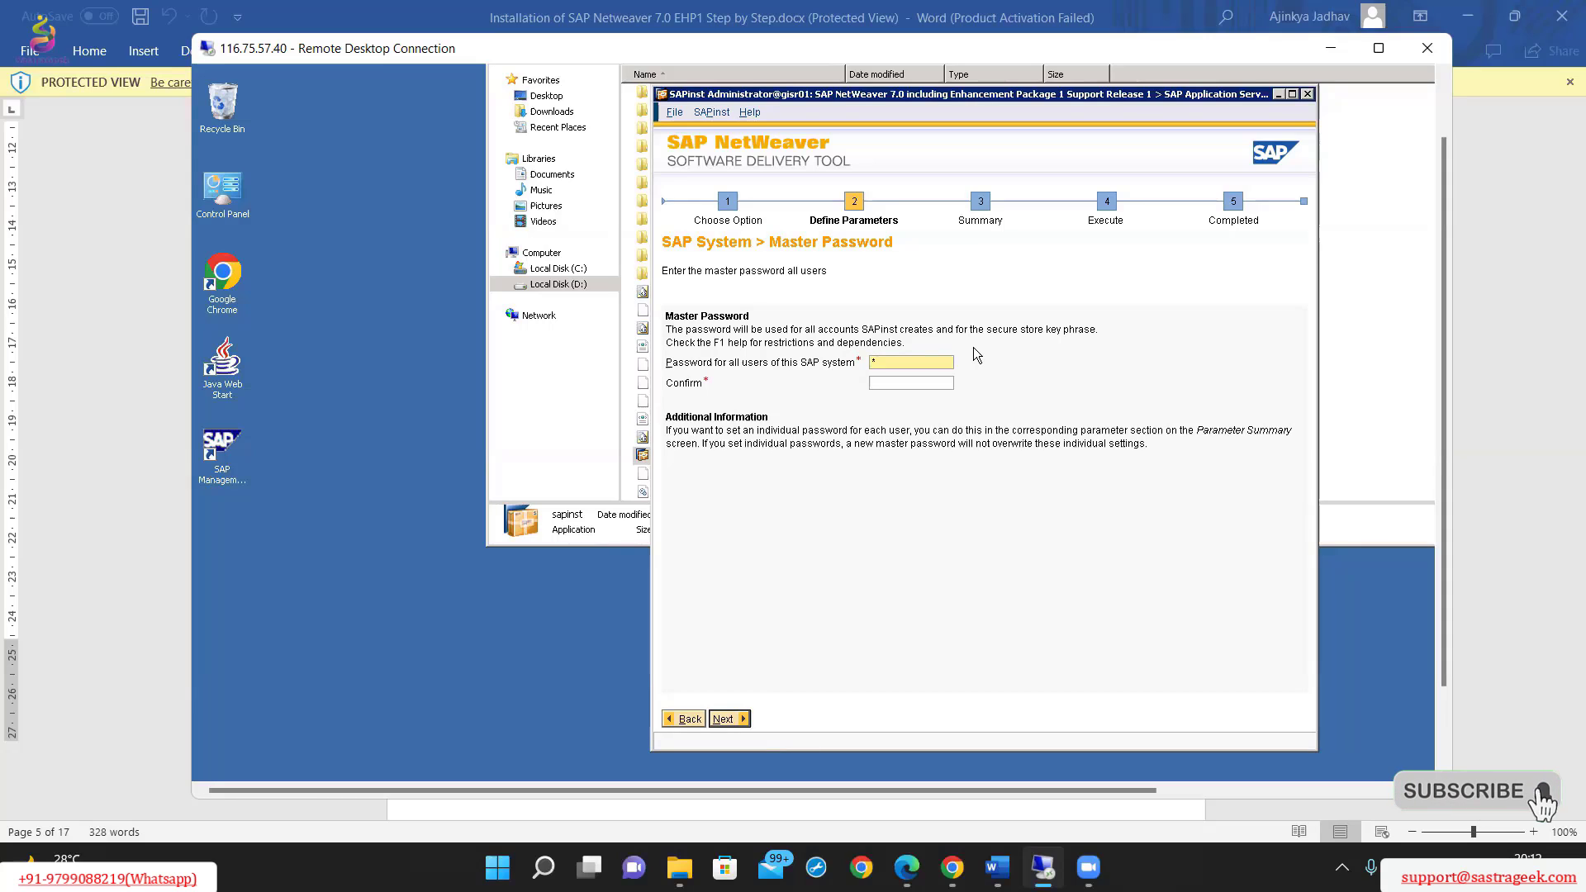
text(****)
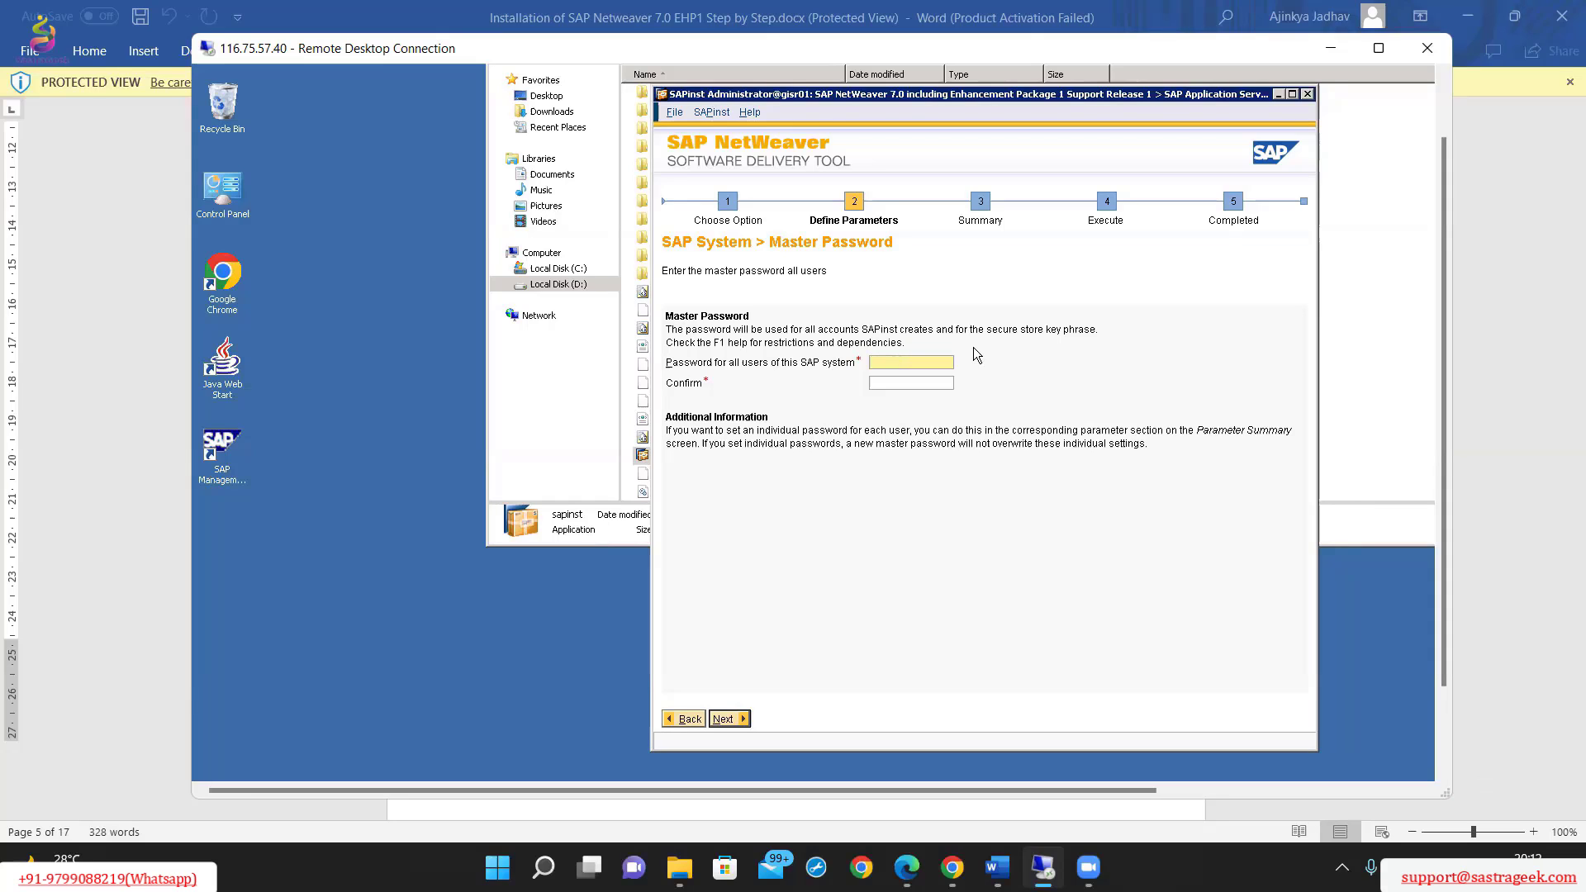
text(******)
click(881, 383)
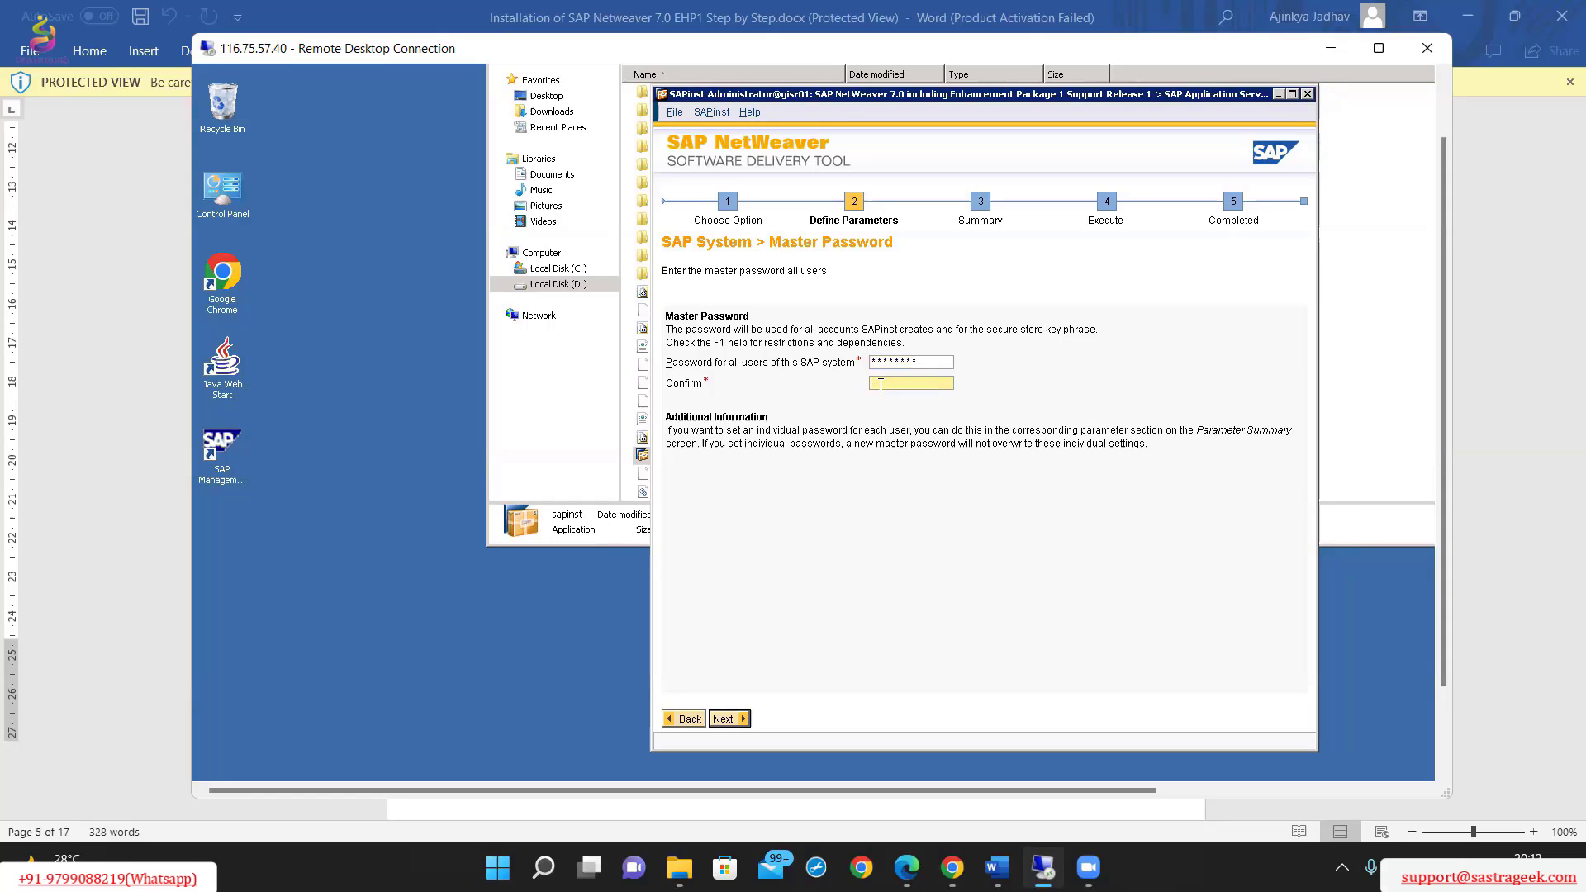
text(********)
click(717, 719)
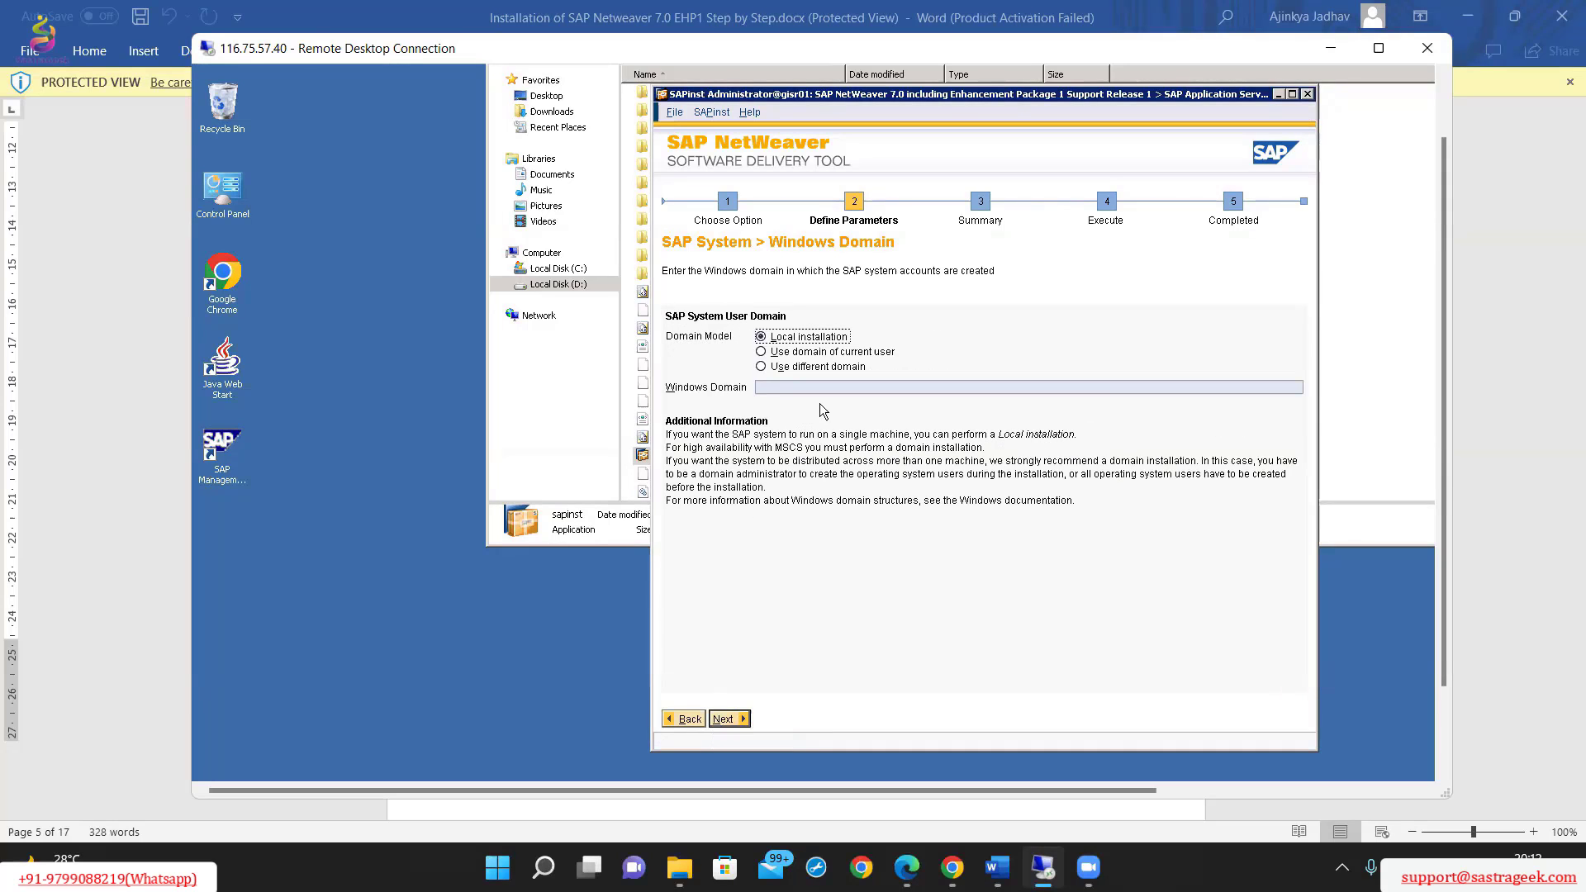
Check the Windows Domain page in the Word guide and continue in the remote session with the Local installation domain model.
click(1498, 364)
scroll(938, 499, down, 10)
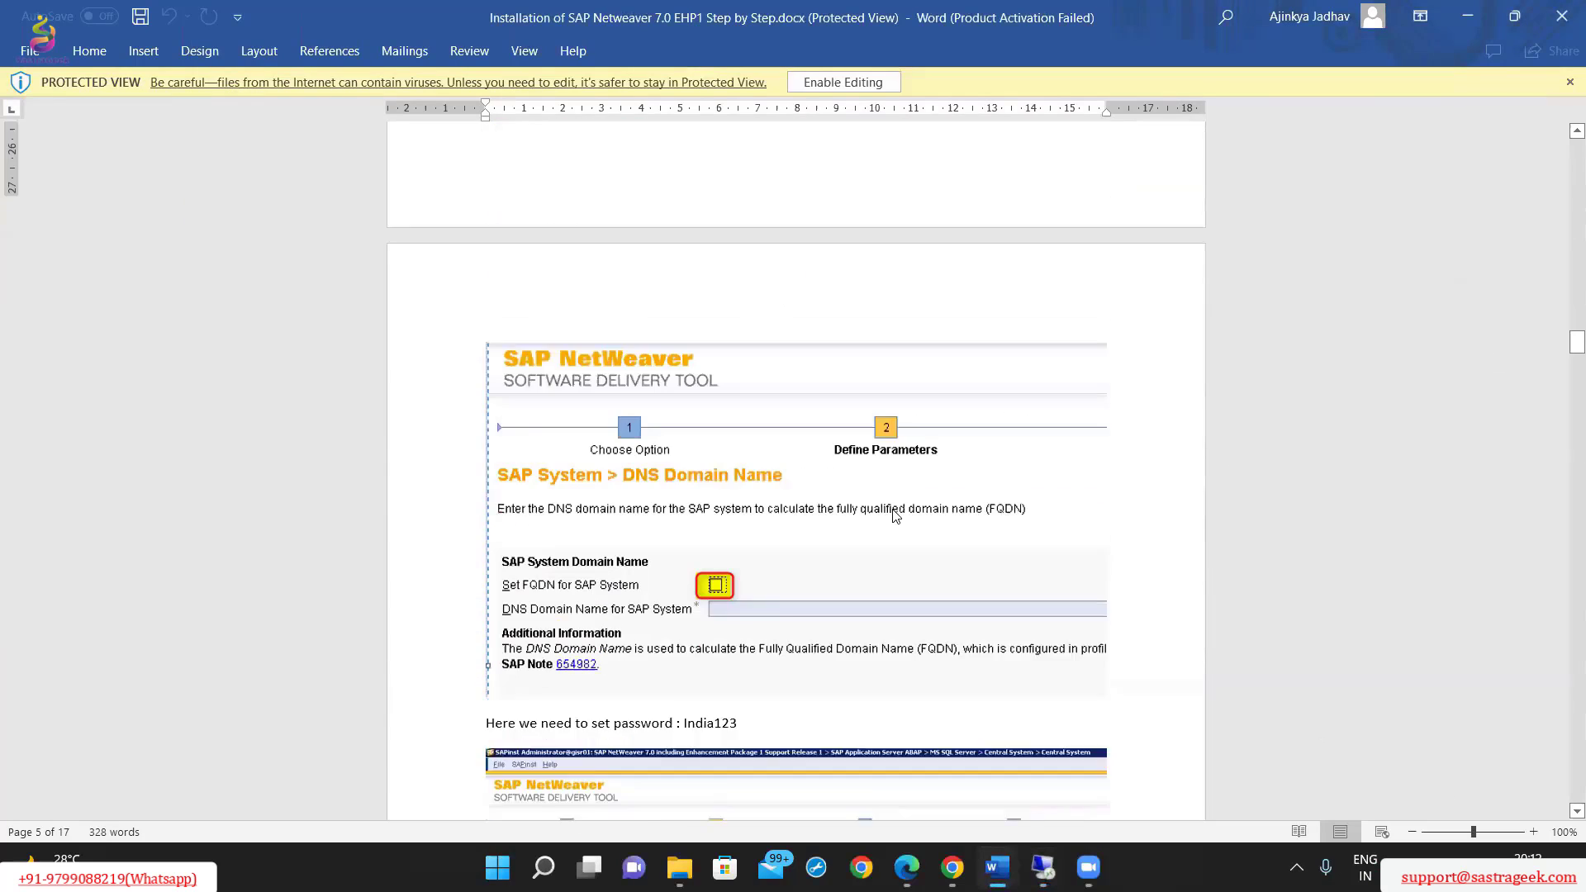
scroll(896, 516, down, 10)
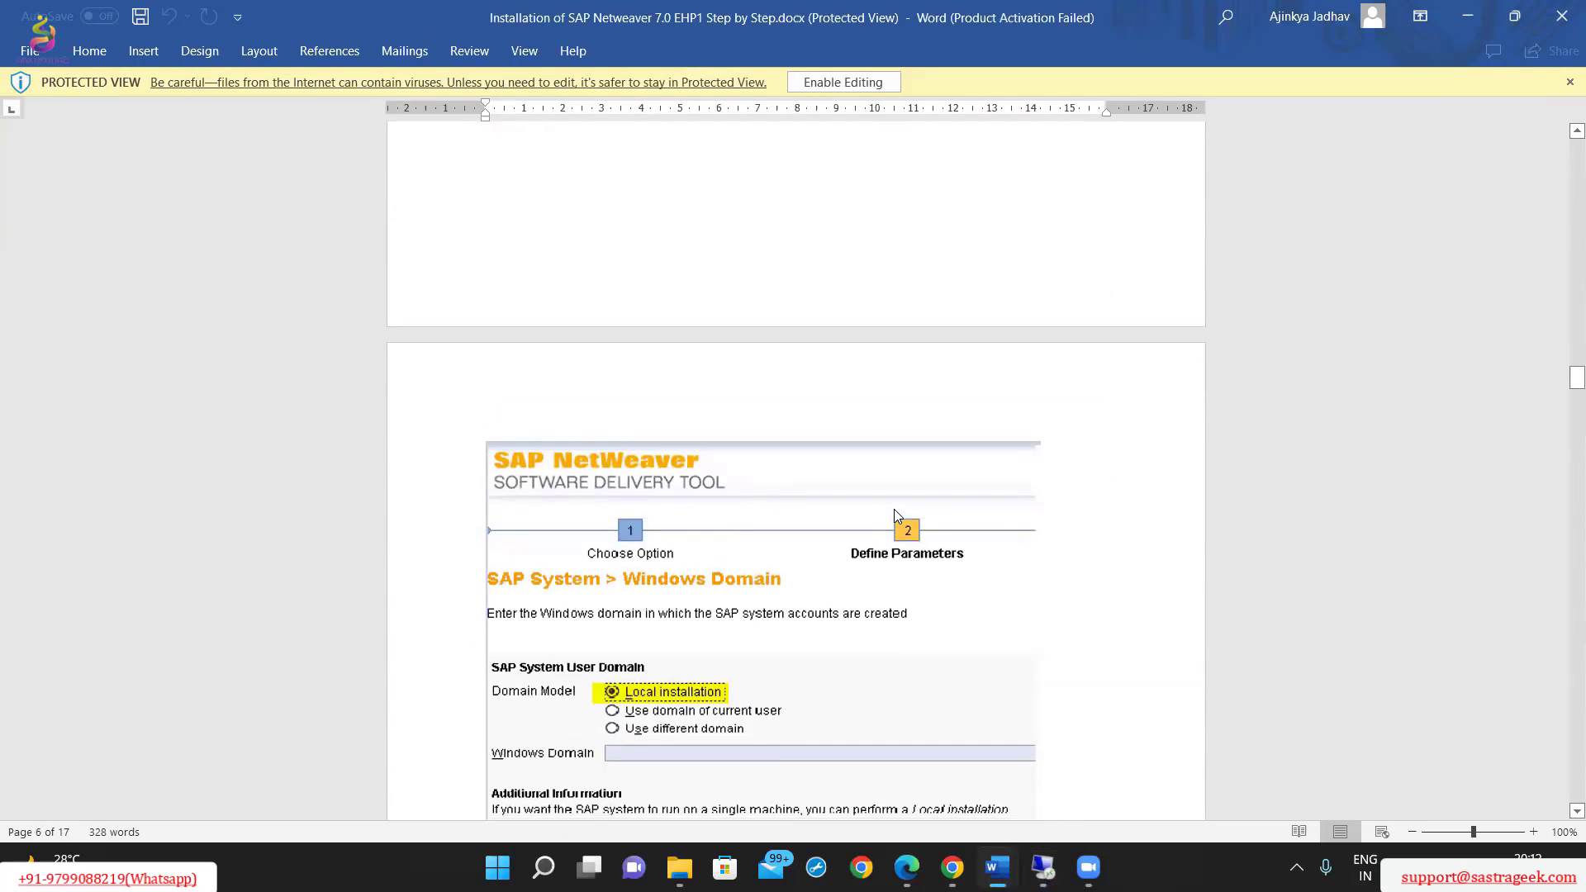
scroll(898, 517, down, 3)
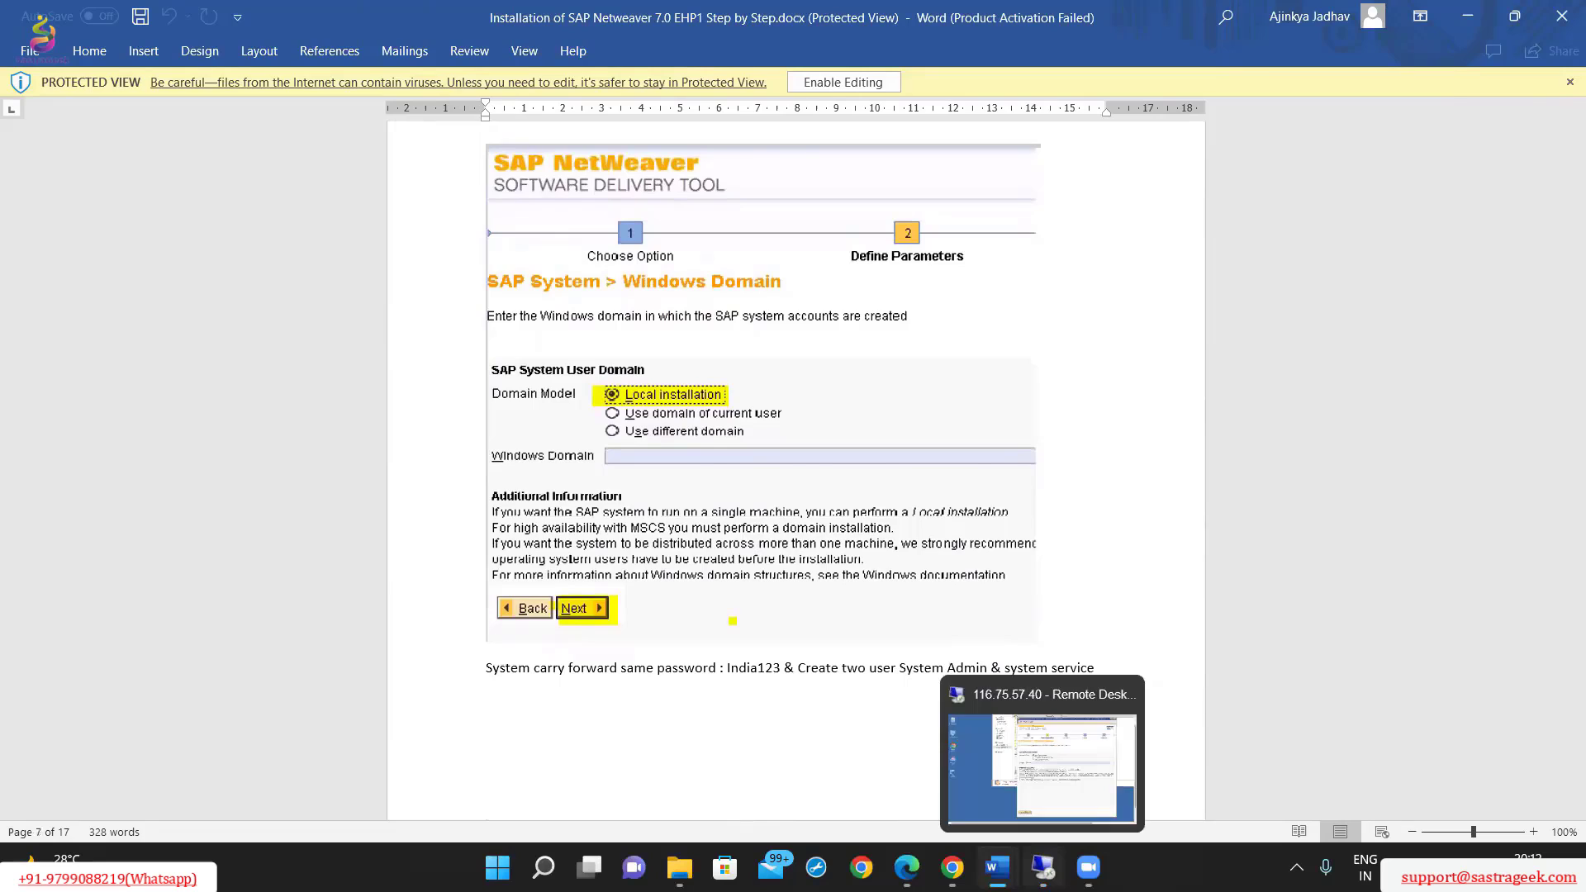
click(1044, 867)
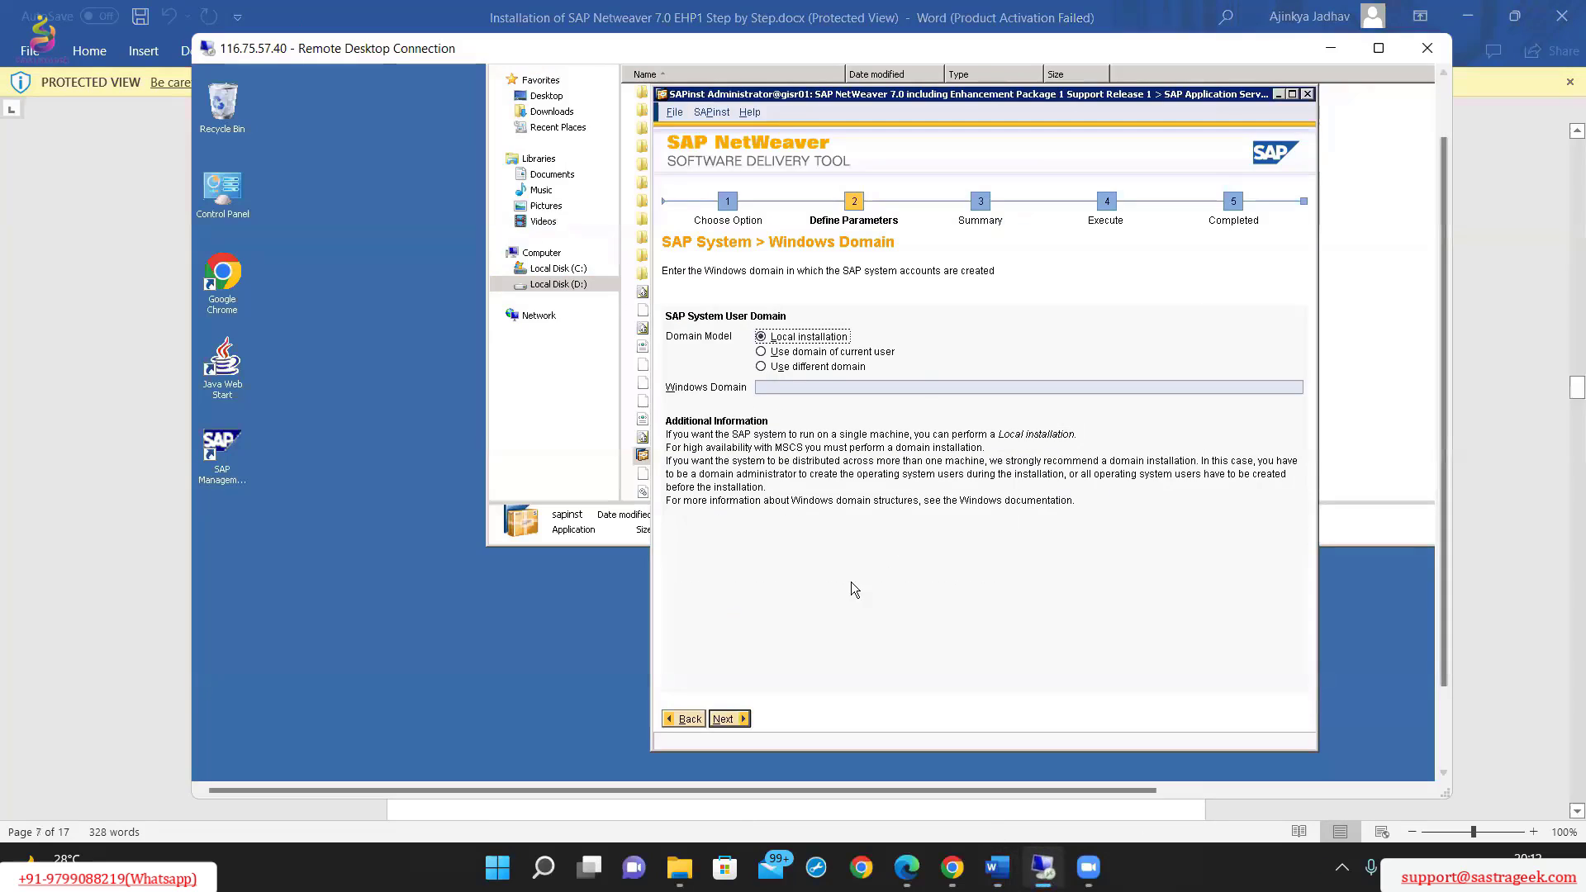
click(723, 719)
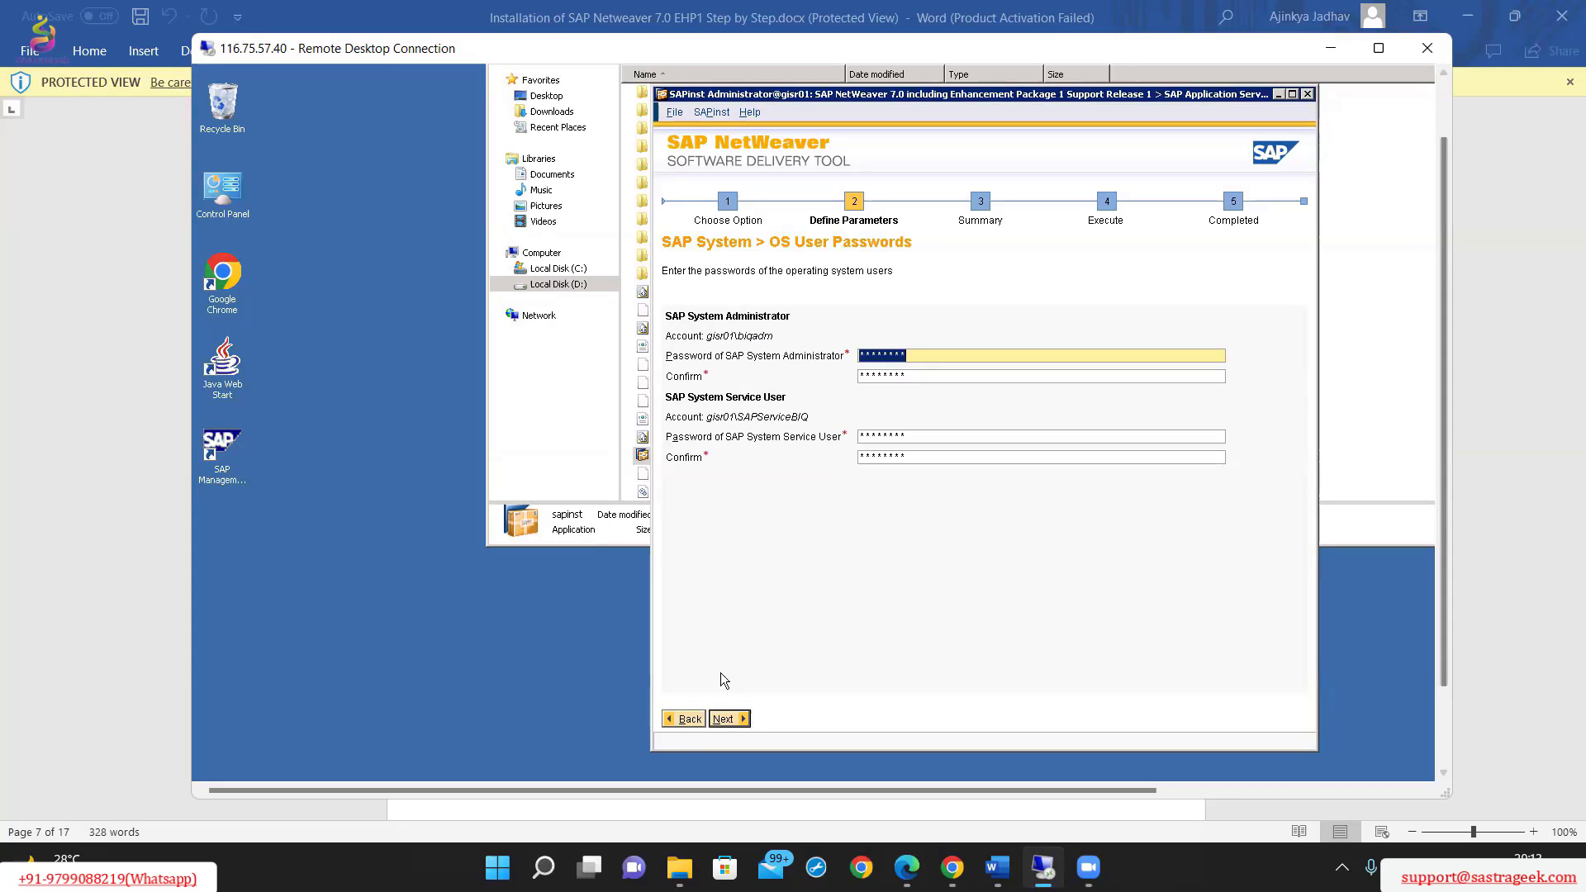
Compare the OS User Passwords page with the Word guide, accept the prefilled operating system user passwords and continue.
click(1522, 417)
scroll(957, 533, down, 9)
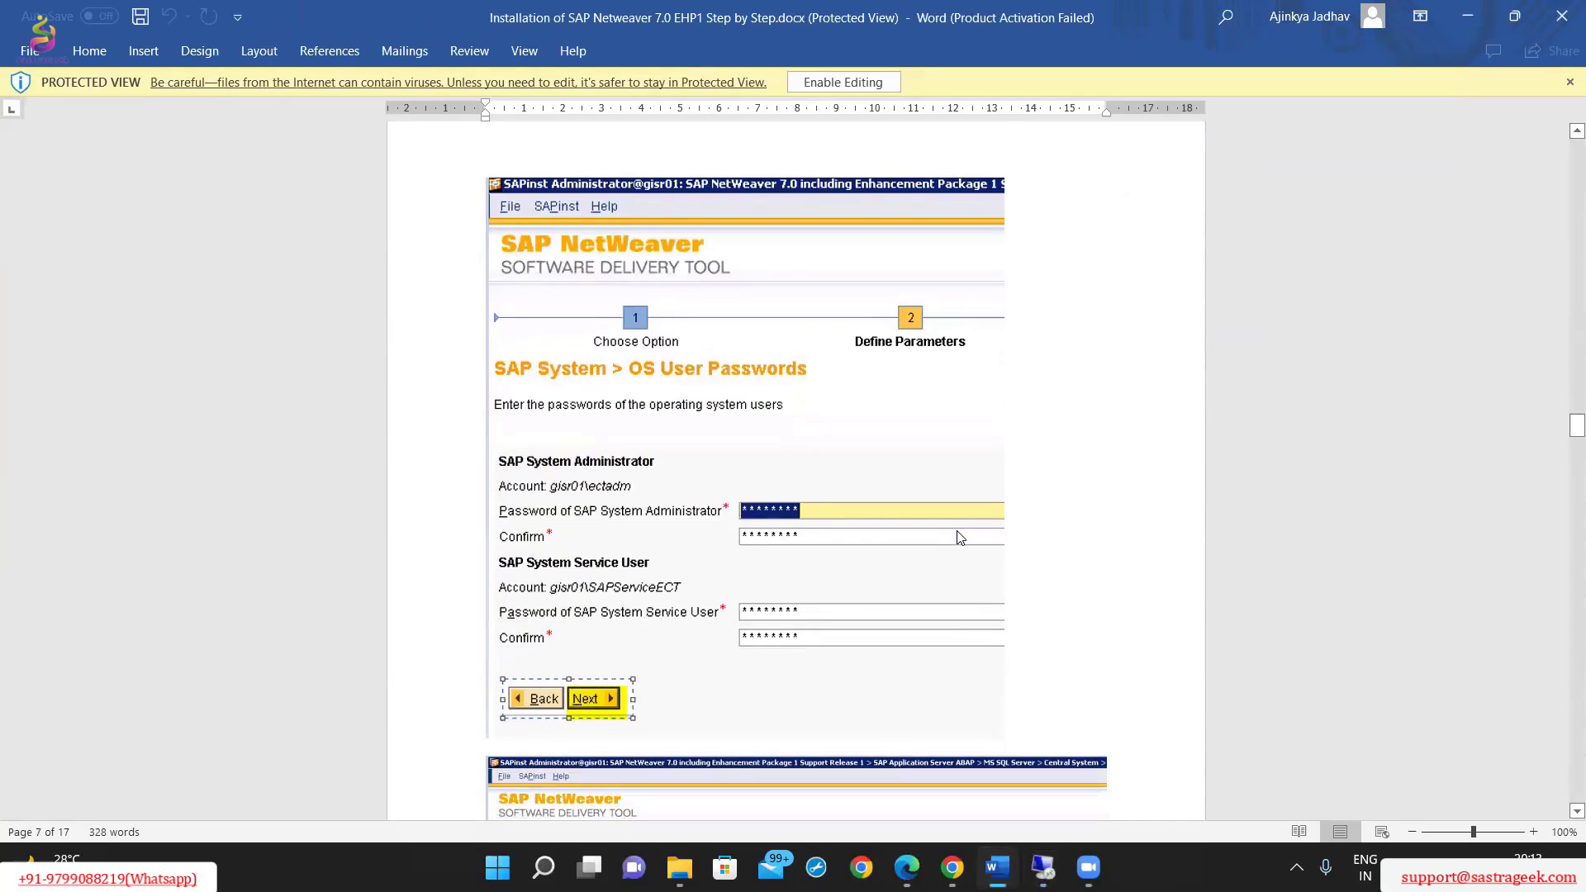
scroll(957, 537, down, 3)
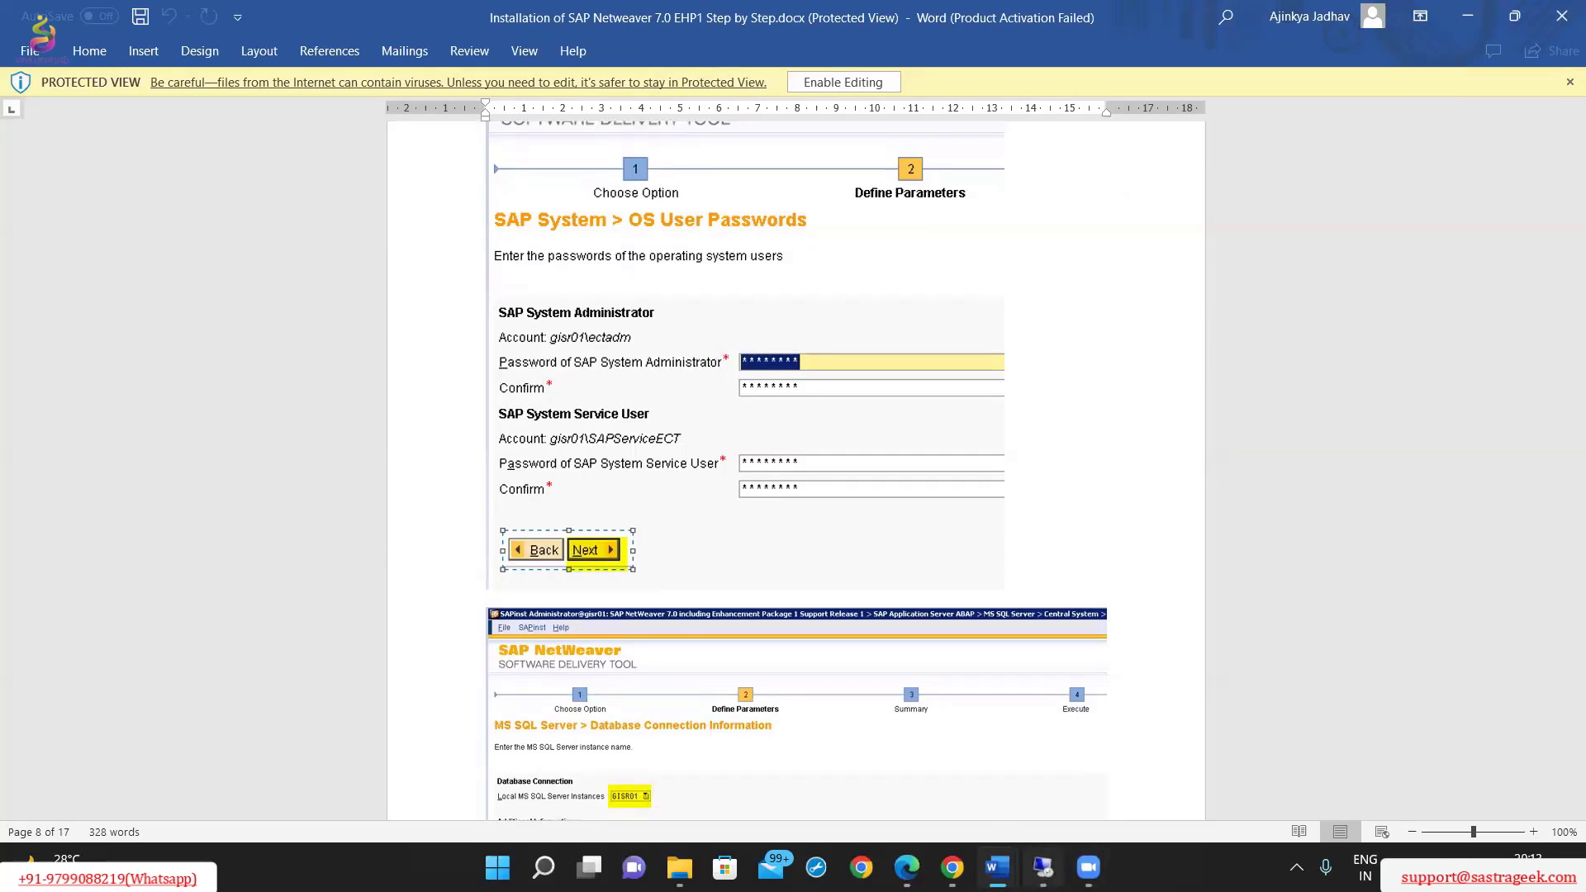
key(alt+Tab)
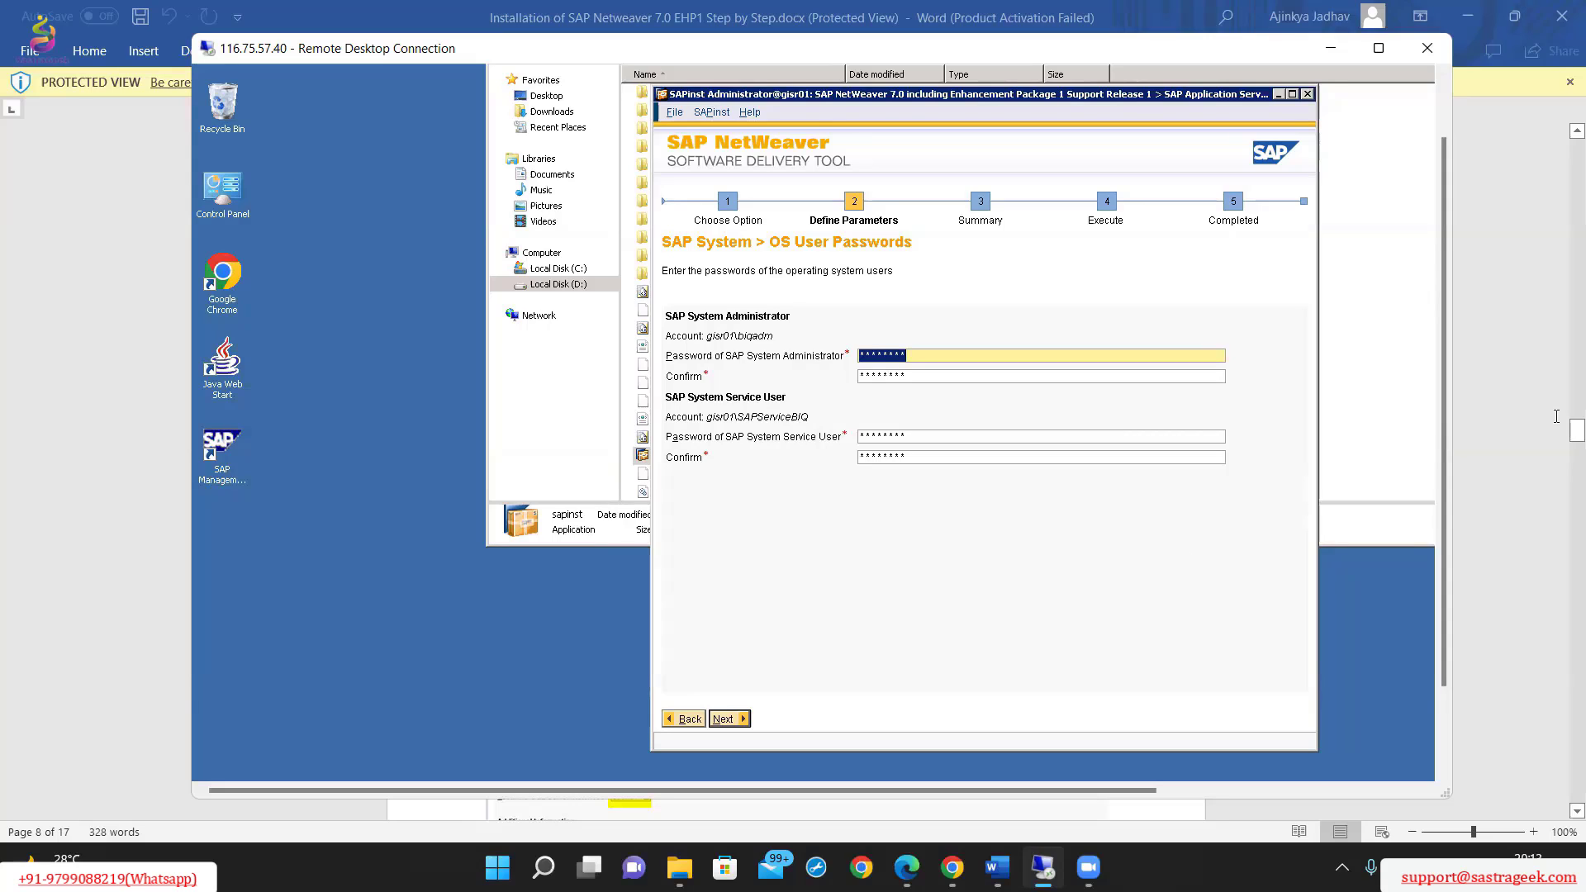
click(731, 719)
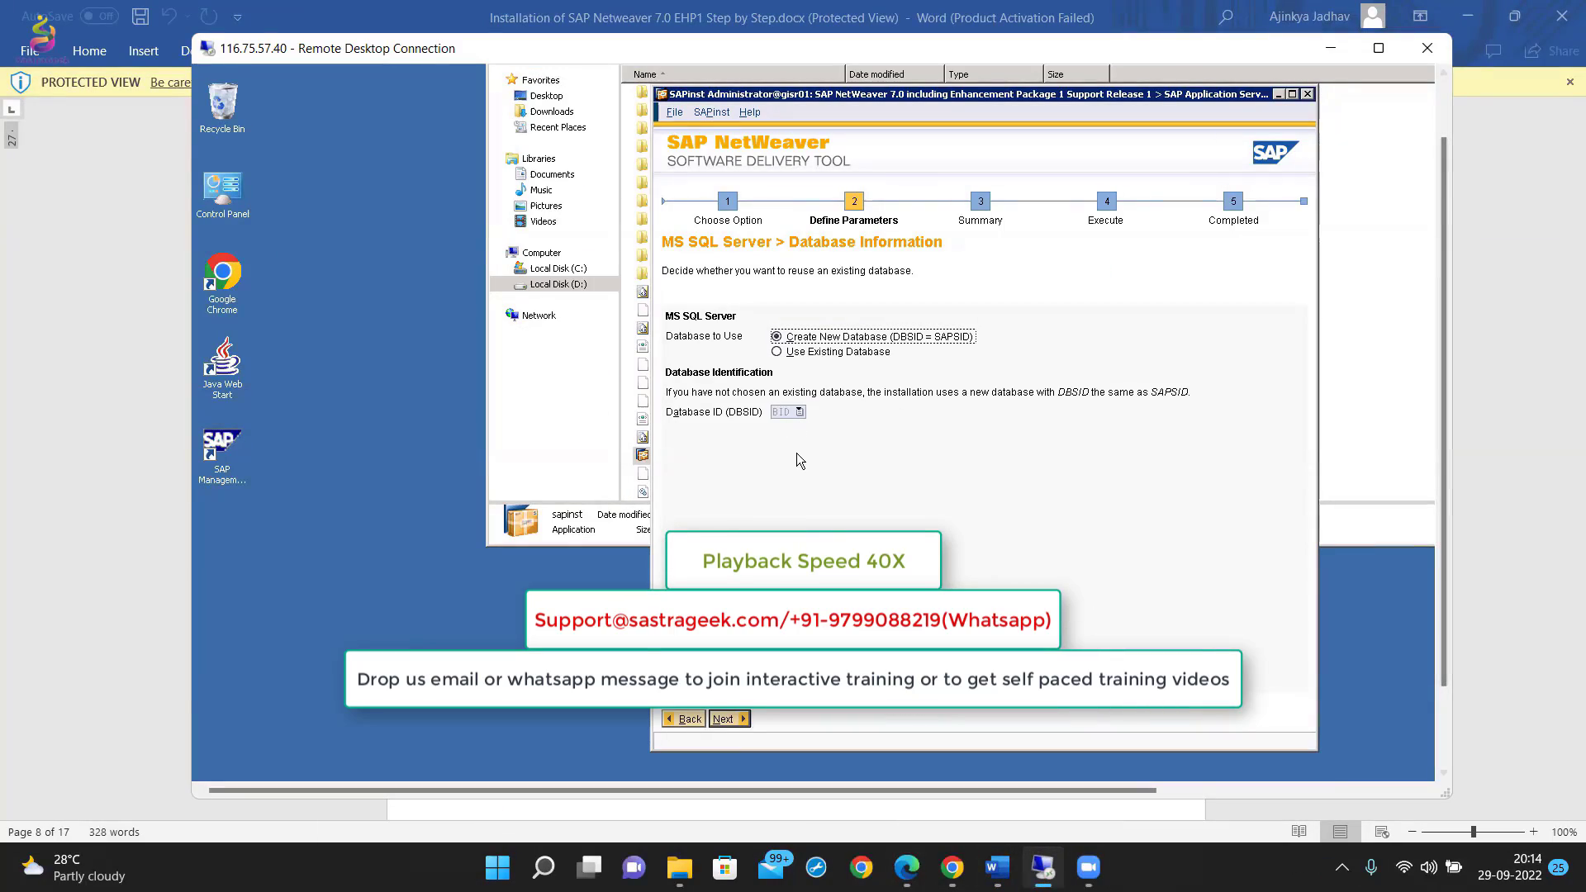
Keep Create New Database (DBSID = SAPSID), continue, and read ahead in the Word guide to the Software Package Check page.
click(730, 719)
click(1331, 48)
scroll(794, 462, down, 15)
click(1043, 867)
click(1331, 48)
scroll(793, 463, down, 10)
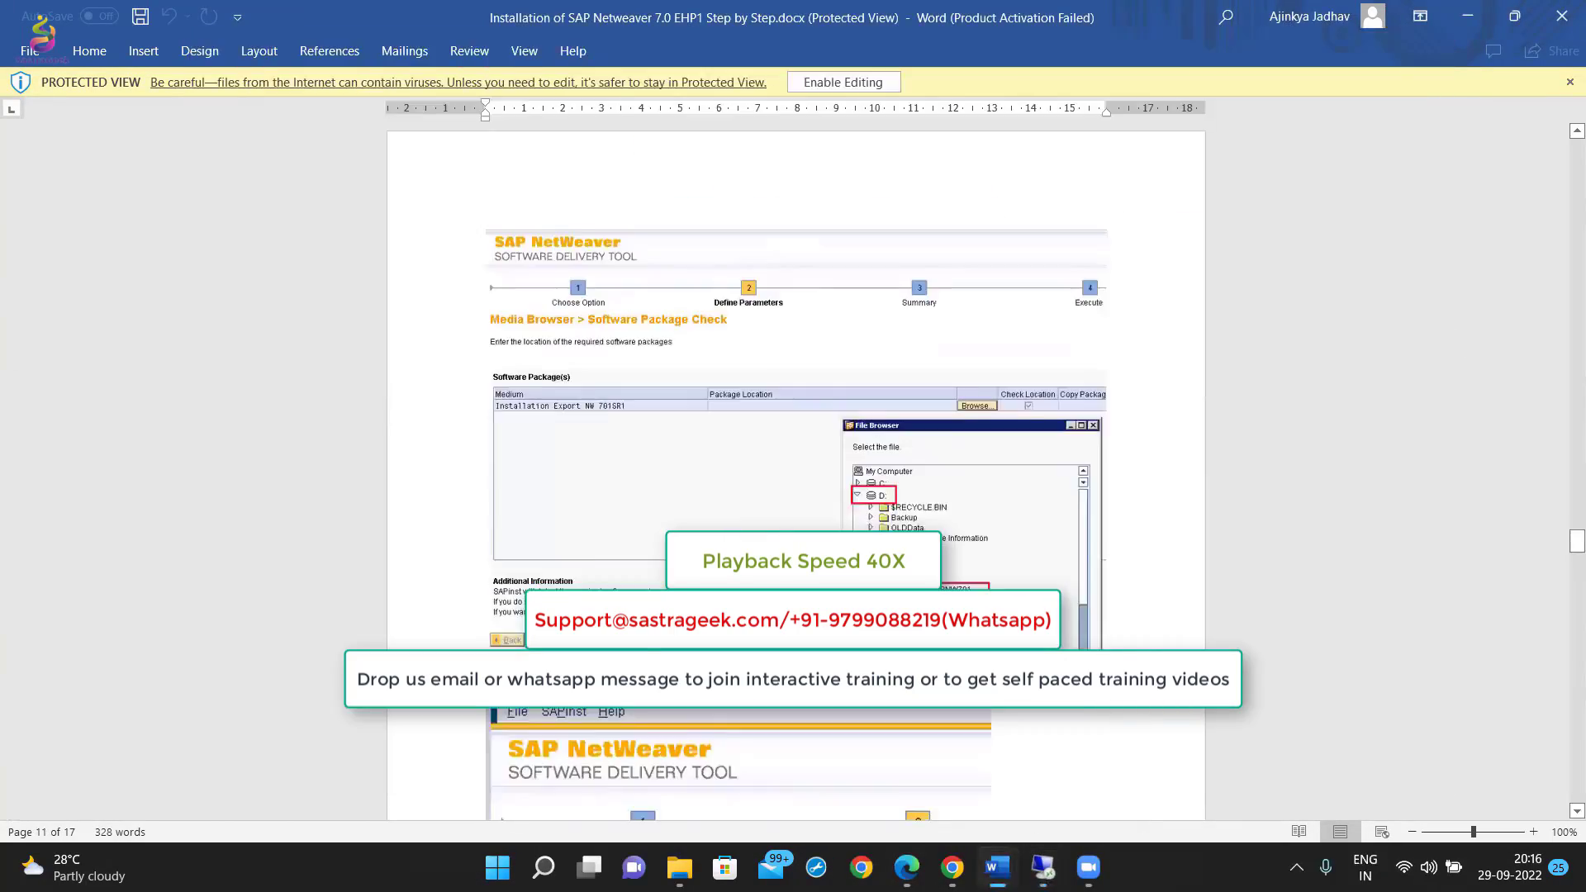
Return to the remote session and continue through the software package pages to MS SQL Server Database Files.
click(1042, 867)
click(980, 354)
click(741, 721)
scroll(1512, 463, down, 10)
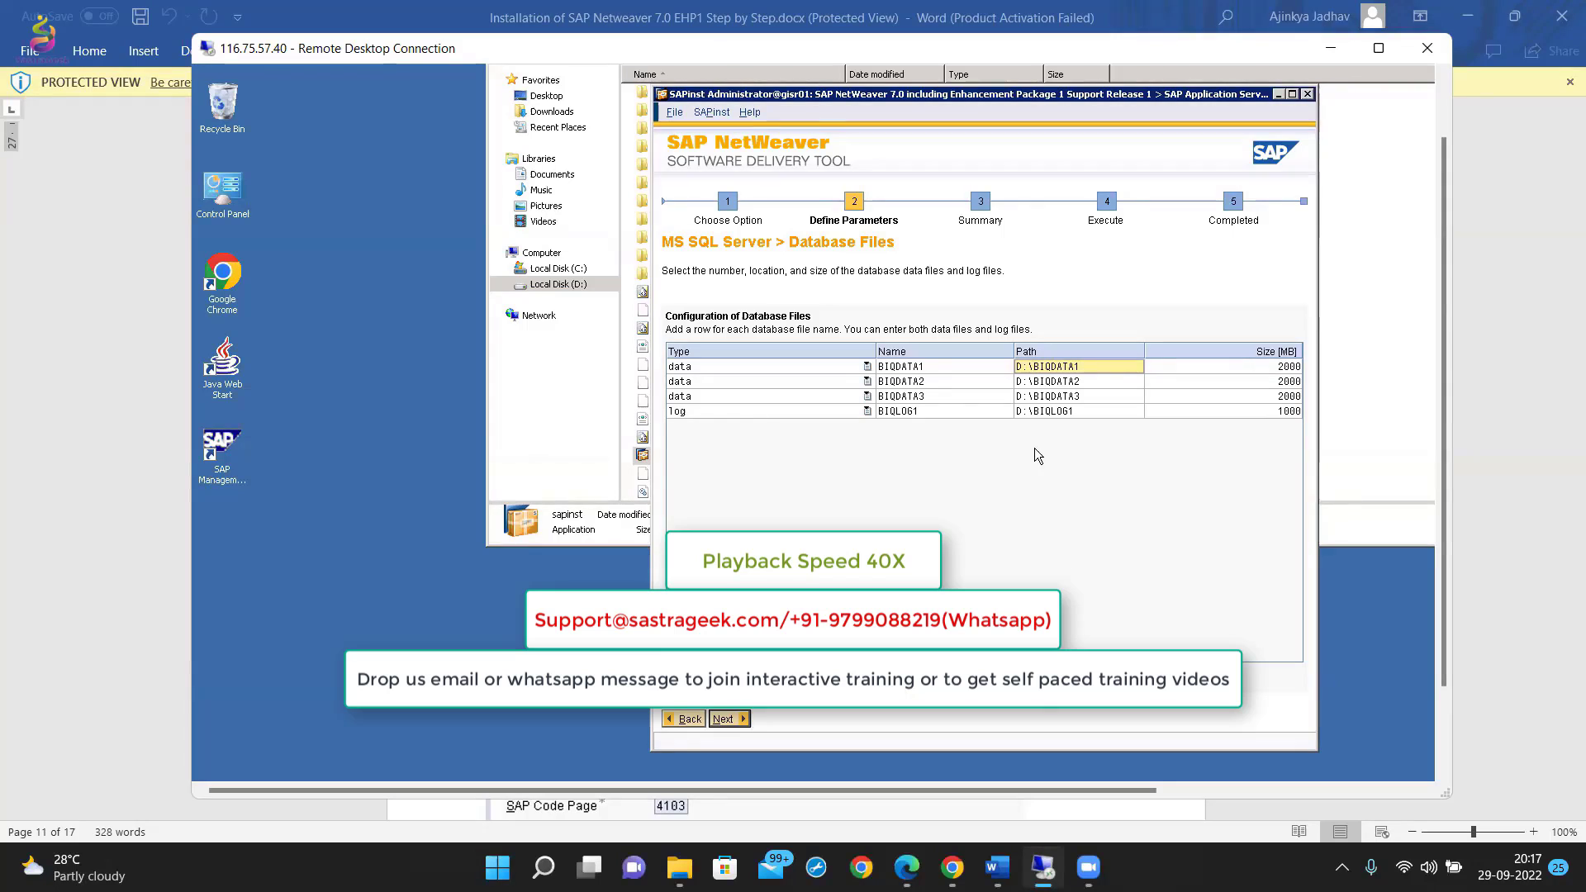
Open the SAPDATA folder on Local Disk (D:) of the remote server to check its existing database folder names.
click(1375, 372)
click(991, 571)
drag(794, 48, 777, 81)
drag(1426, 447, 1427, 390)
click(466, 425)
double_click(612, 274)
click(611, 274)
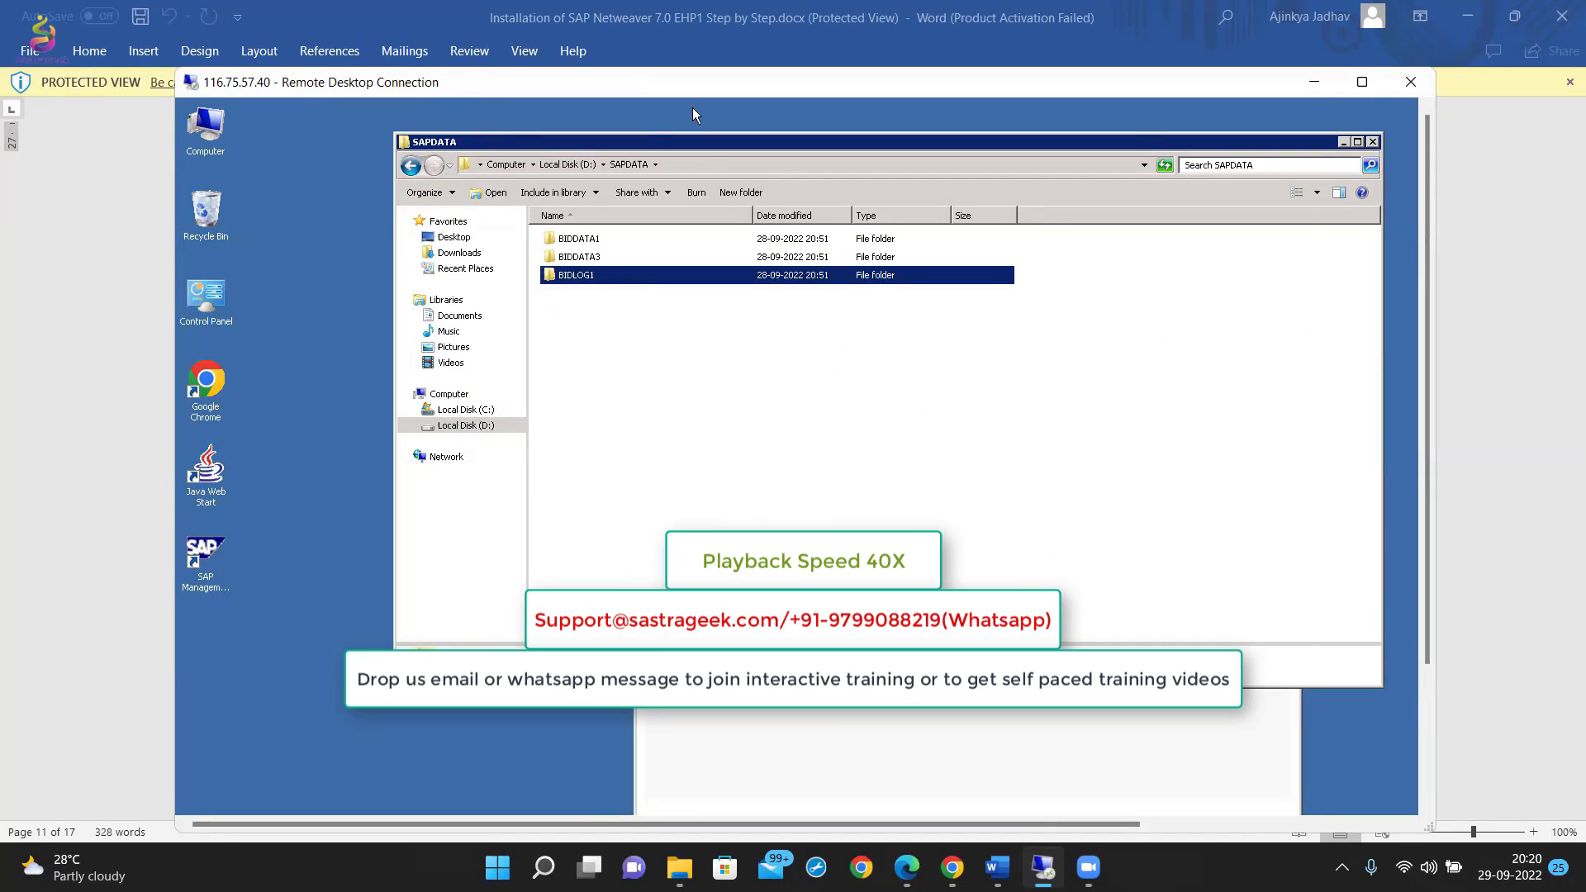
Set the database file paths to D:\SAPDATA\BIQDATA1, D:\SAPDATA\BIQDATA2, D:\SAPDATA\BIQDATA3 and D:\SAPDATA\BIQLOG1.
click(826, 744)
drag(701, 202, 684, 174)
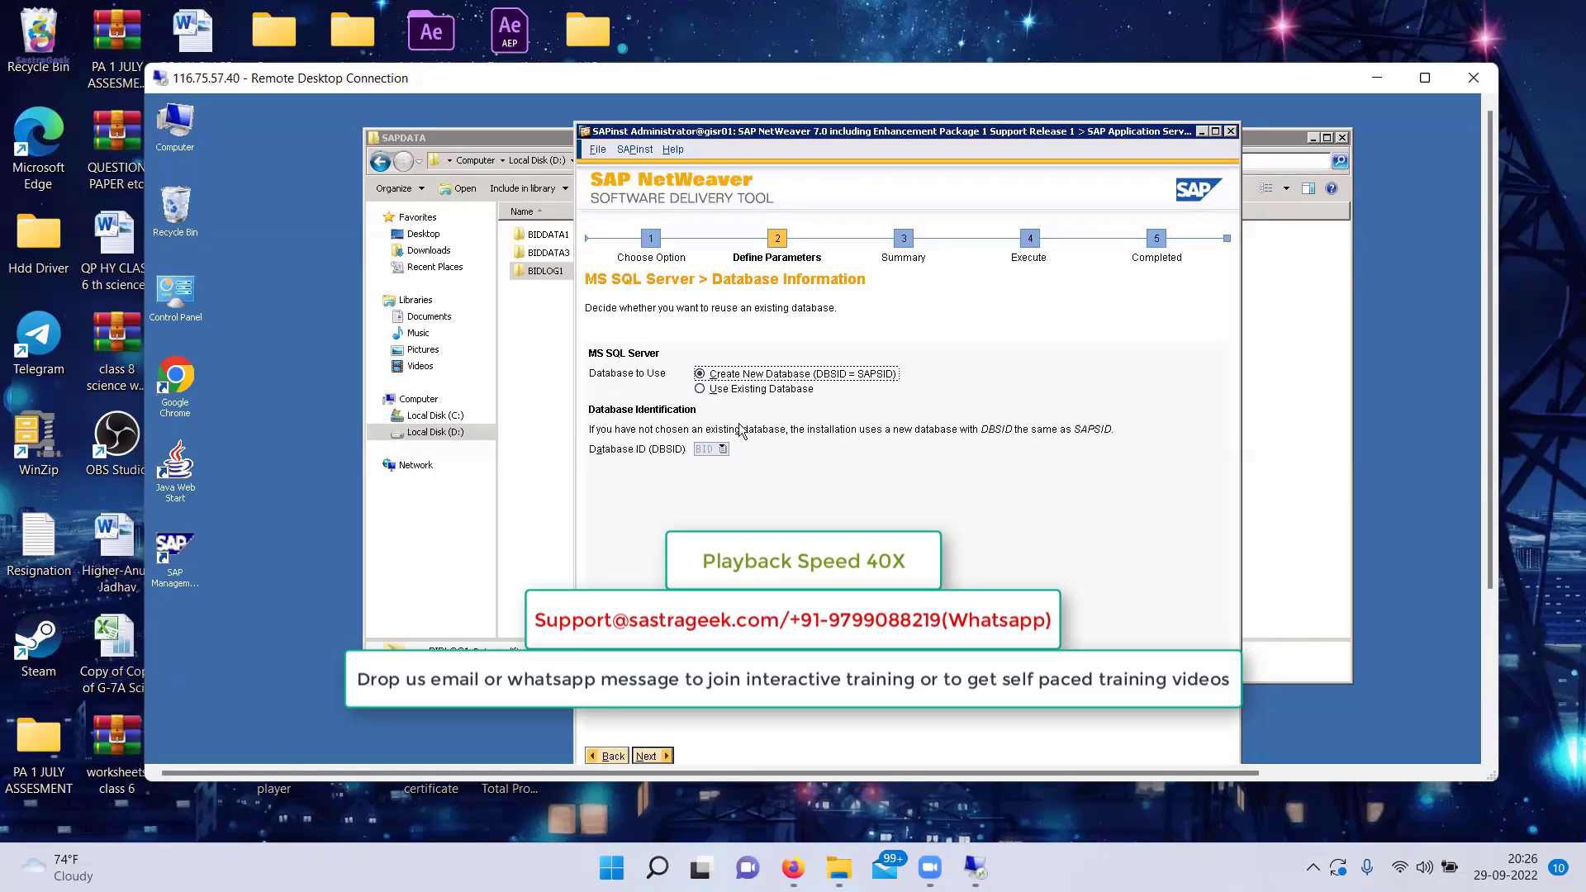
click(653, 756)
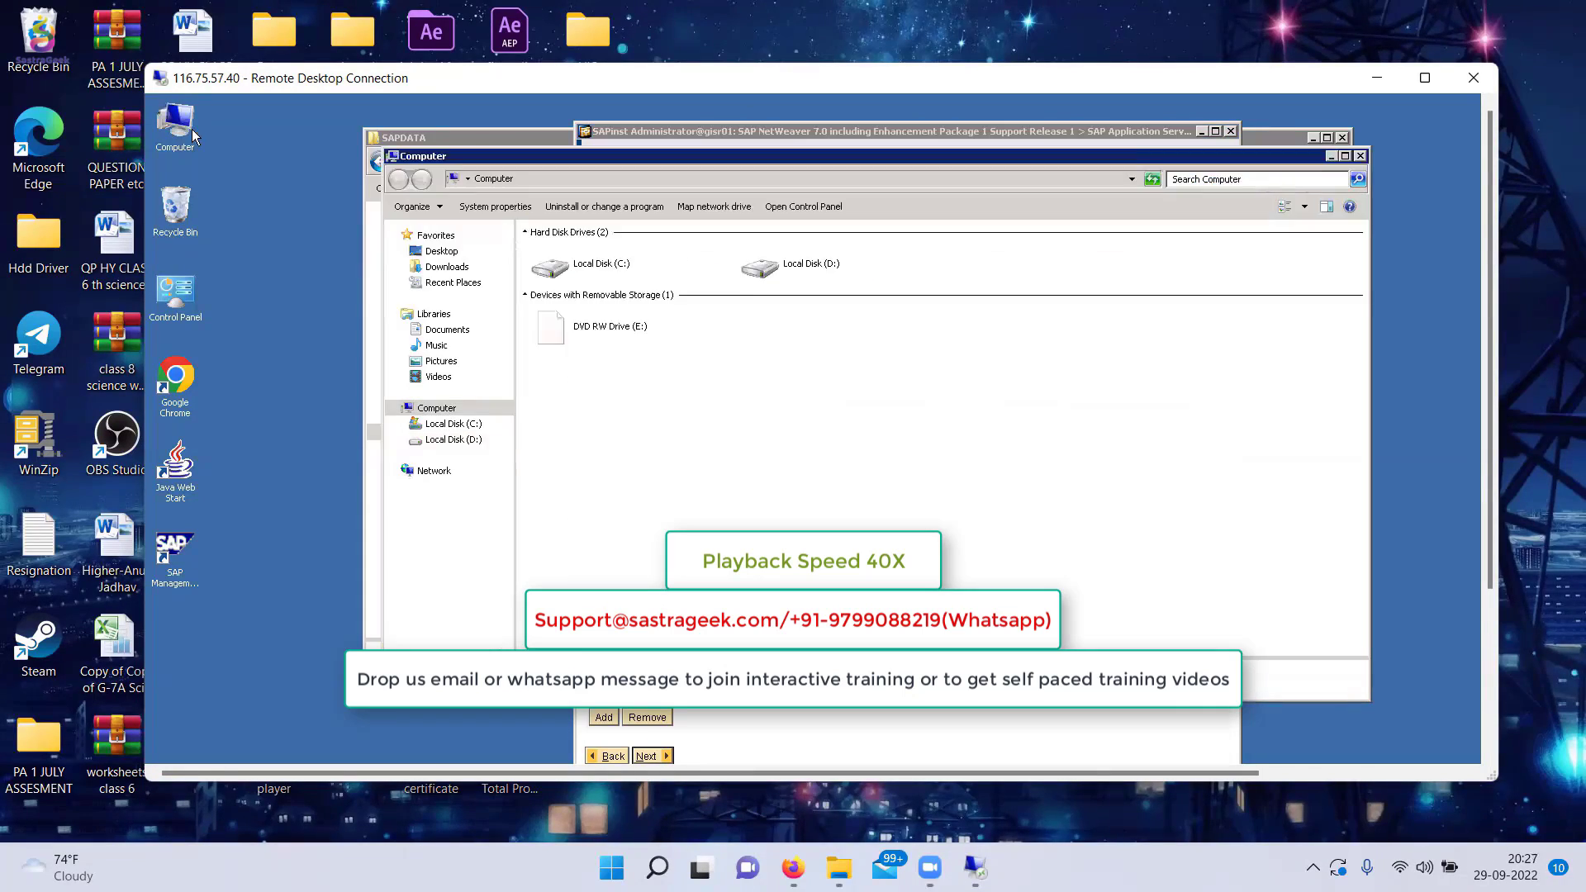
click(1331, 156)
drag(1489, 347, 1490, 513)
double_click(981, 181)
double_click(981, 198)
double_click(981, 212)
double_click(980, 227)
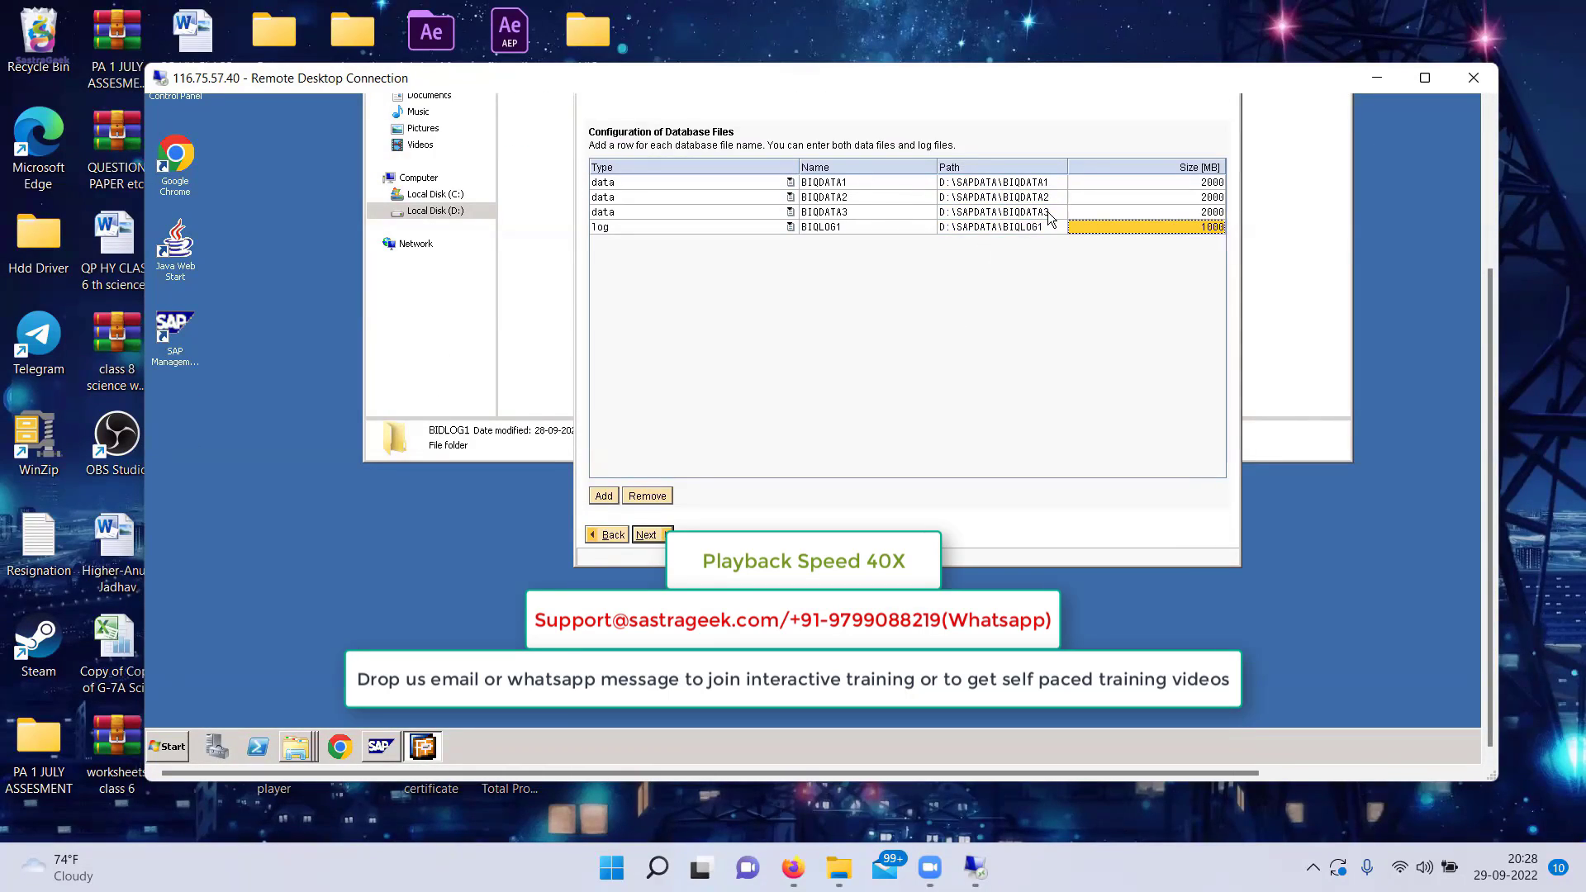
Compare the Database Files page with the Word guide and continue the installation with the configured data and log files.
click(325, 747)
click(568, 271)
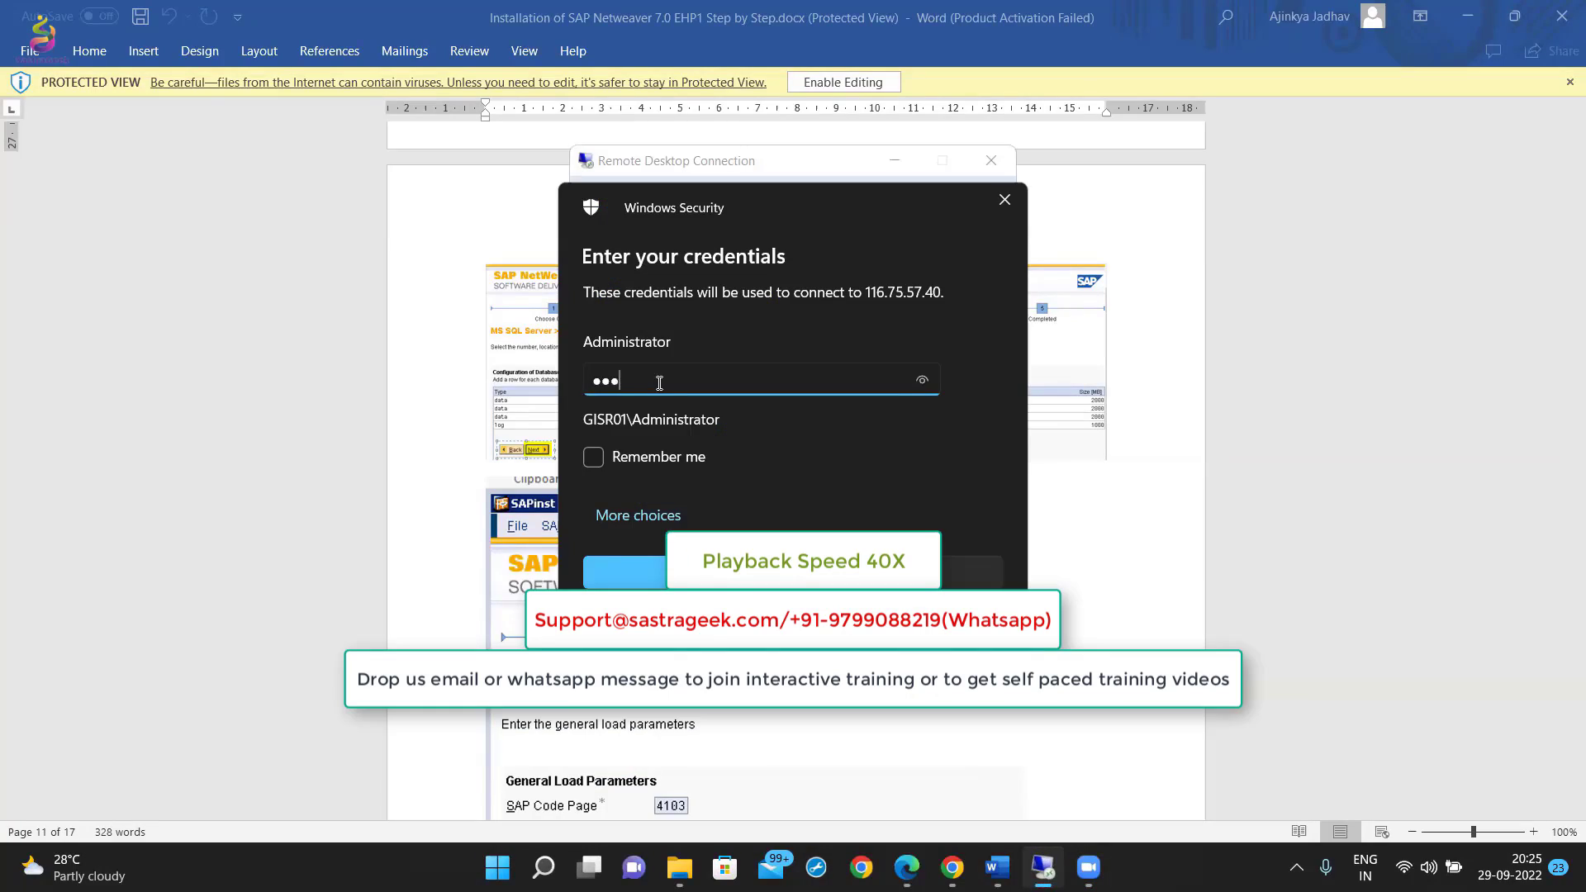
key(Return)
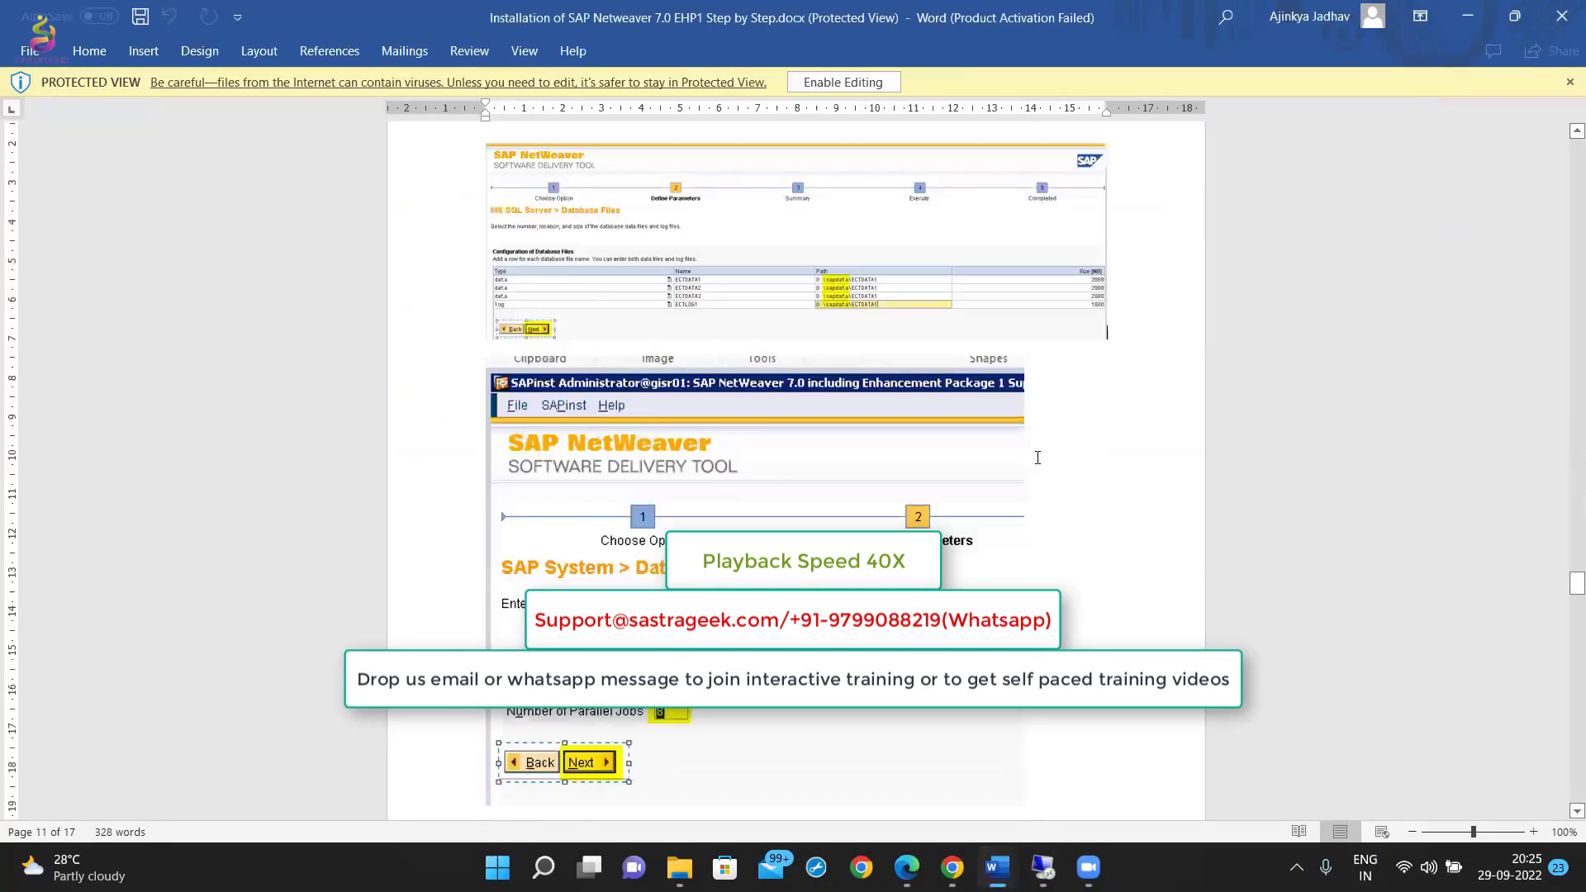
click(677, 734)
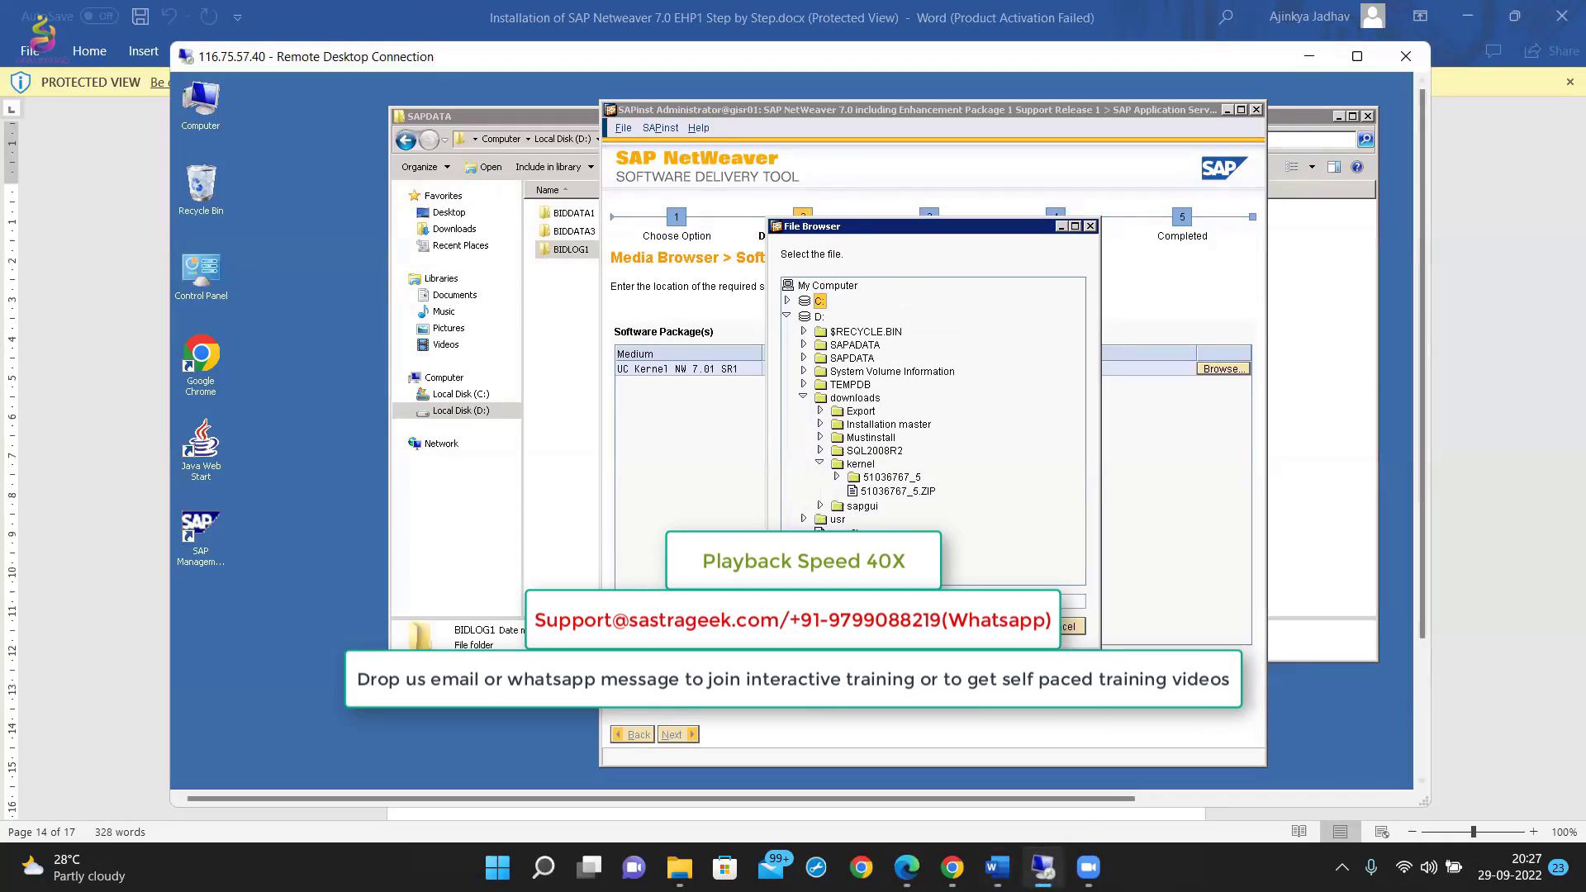
Browse for the UC Kernel NW 7.01 SR1 package folder, following the kernel file path given in the Word guide.
click(892, 478)
click(997, 867)
click(1044, 868)
double_click(892, 478)
scroll(1016, 471, down, 5)
click(997, 868)
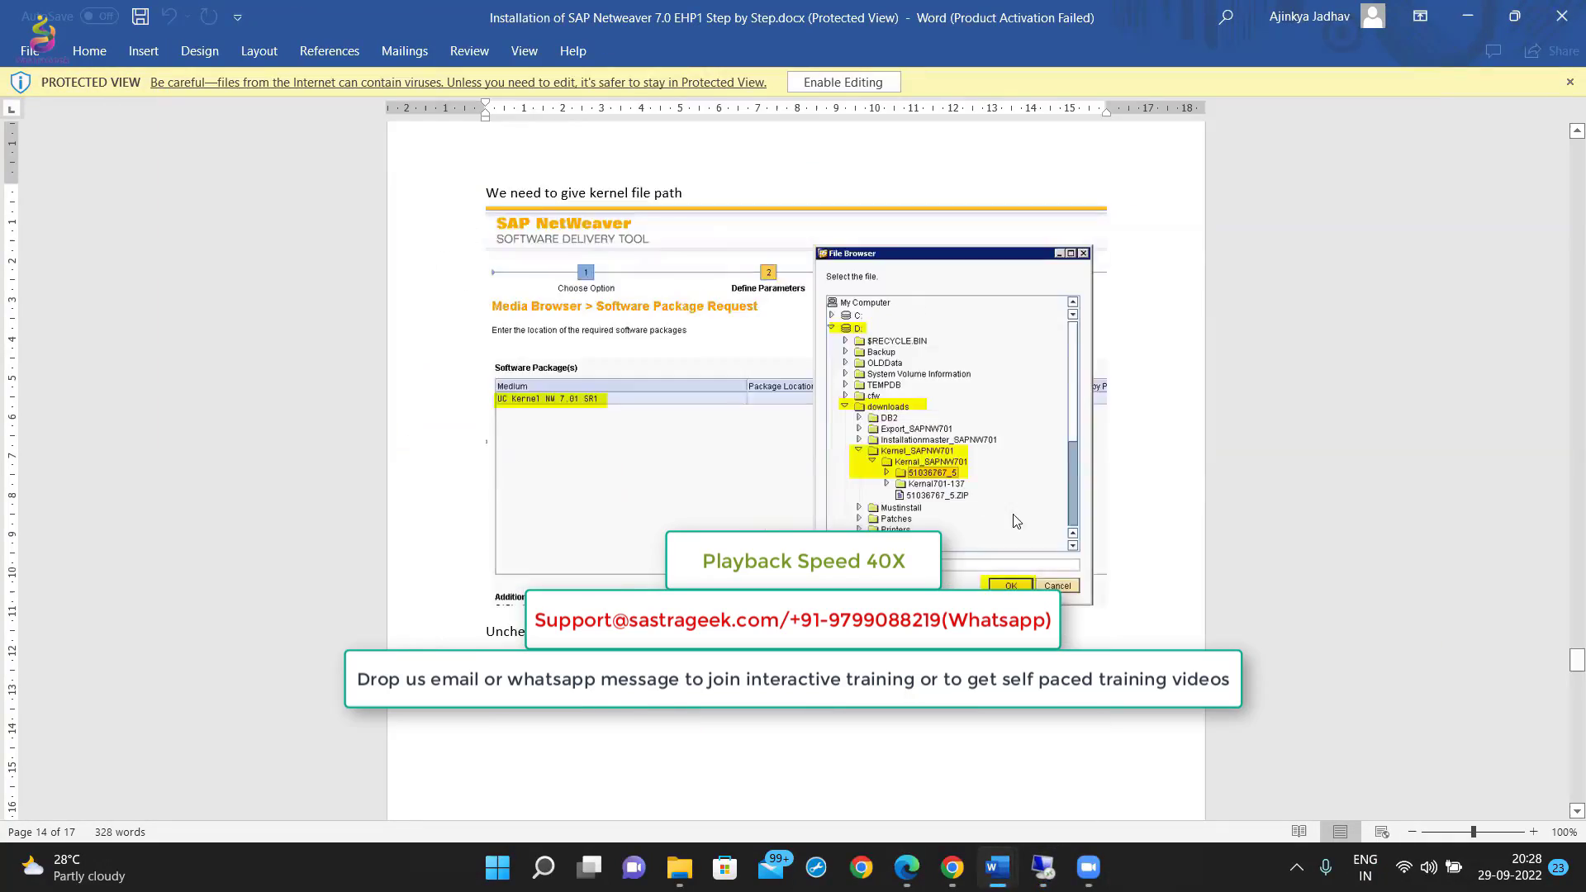
Check the kernel path section of the guide once more and continue through the remaining parameter pages to the Parameter Summary.
scroll(1016, 520, up, 20)
scroll(1016, 521, down, 20)
click(1044, 867)
click(678, 735)
click(790, 354)
click(677, 734)
click(677, 734)
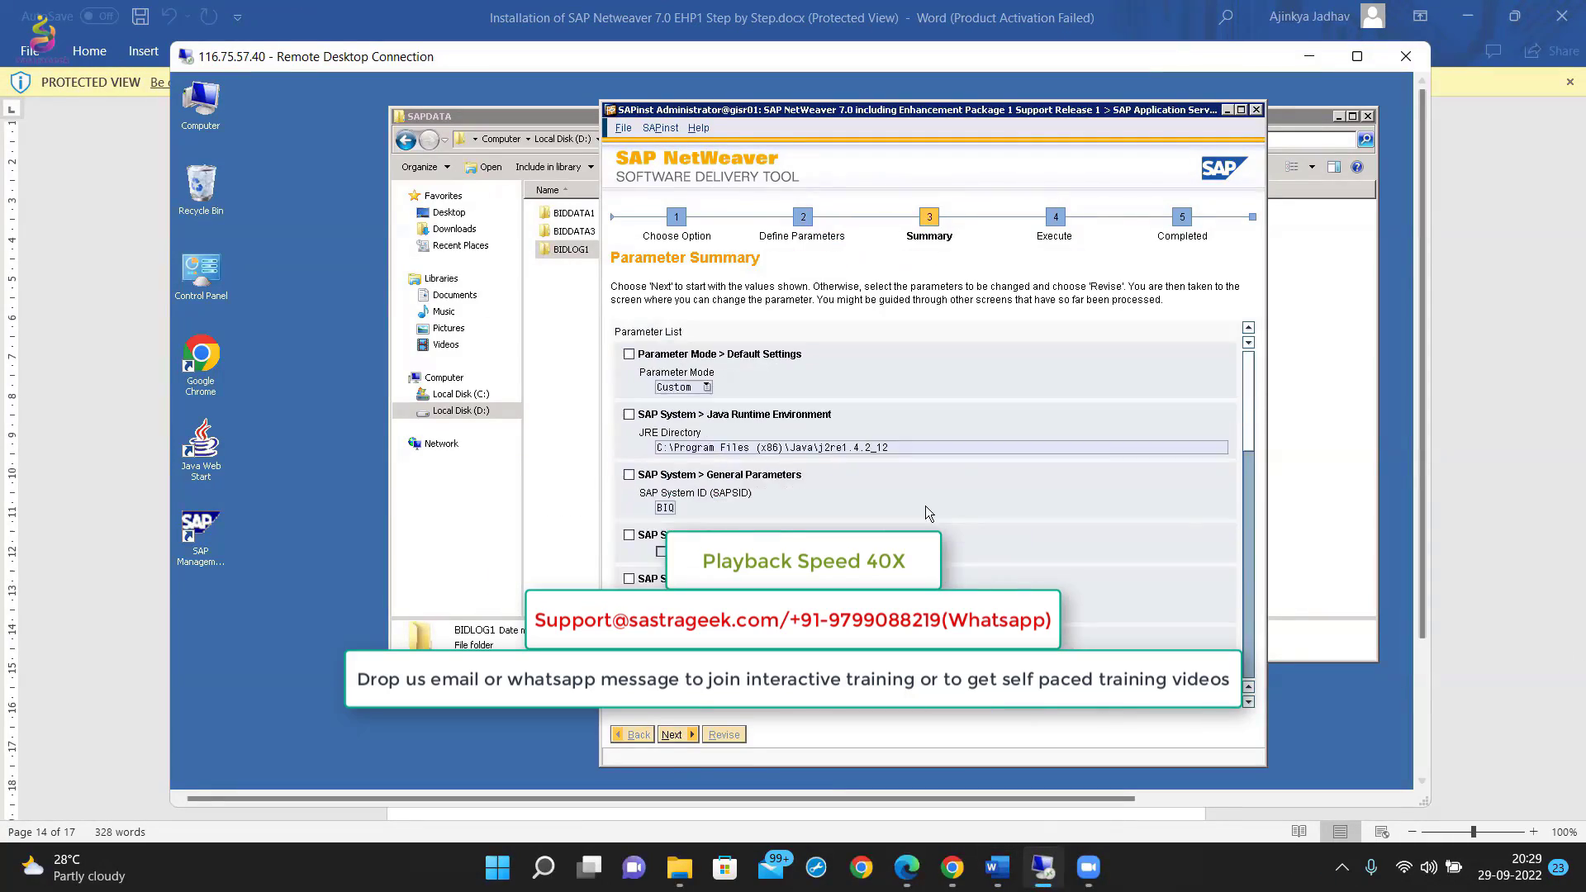
Start the installation from the Parameter Summary, check the guide, and open the Mustinstall folder on the remote D: drive.
click(676, 734)
click(997, 868)
scroll(1016, 520, down, 20)
click(1043, 868)
click(461, 410)
double_click(567, 215)
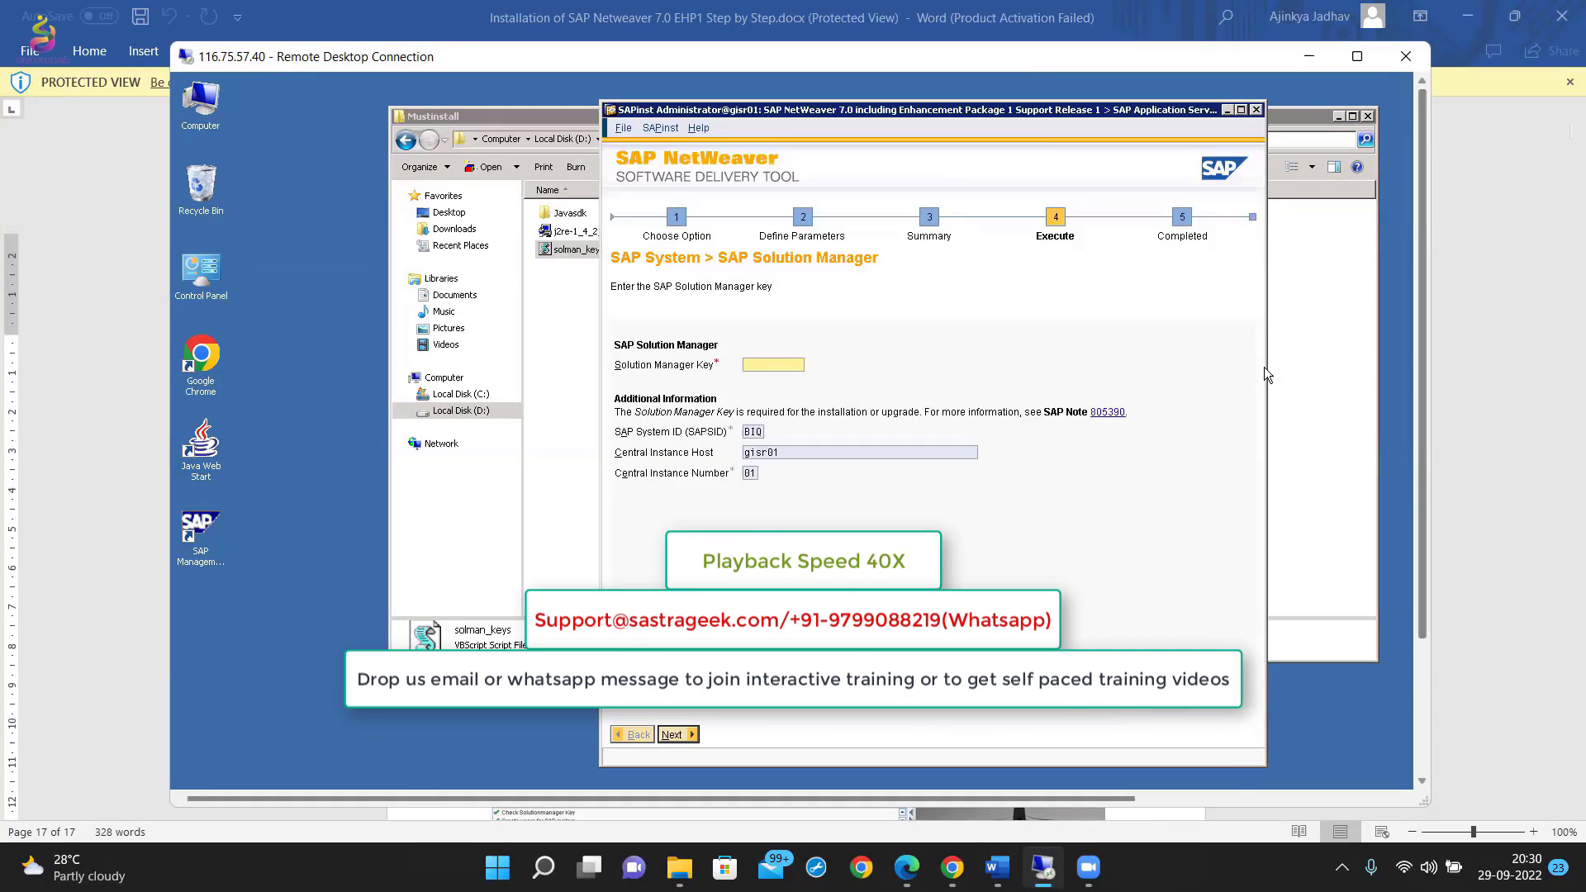
Run the solman_keys script for system BIQ with instance number 01 and host gisr01.
drag(909, 110, 721, 151)
key(Return)
text(01)
key(Return)
text(gisr01)
Copy the generated key, paste it as the Solution Manager Key and continue the installation.
click(1071, 364)
key(ctrl+c)
click(585, 406)
key(ctrl+v)
click(491, 775)
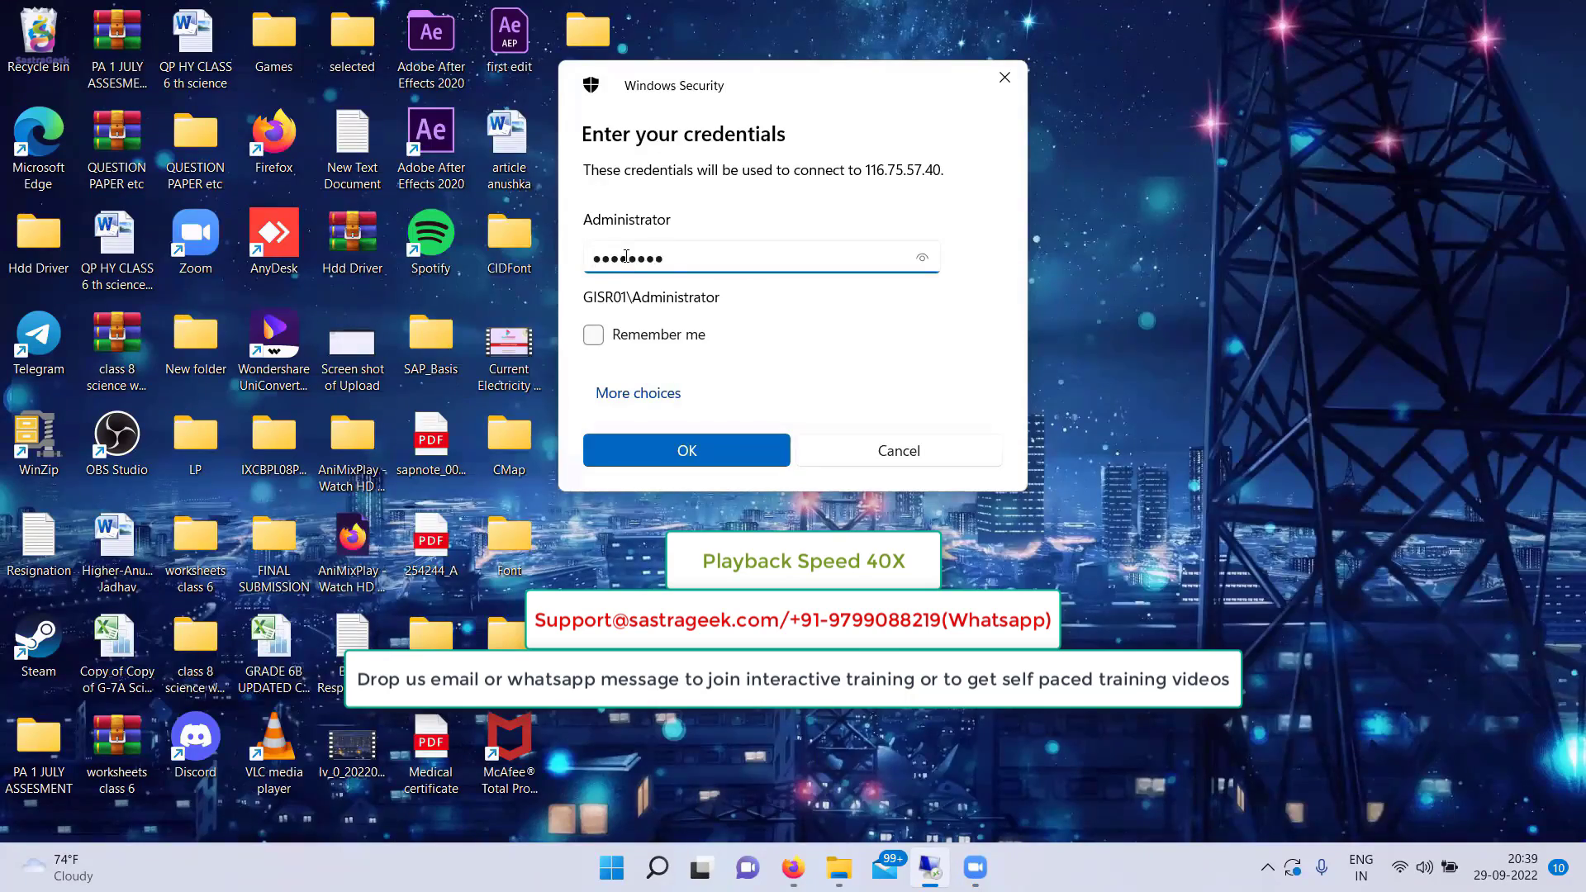
Reconnect to the remote server with the account password and bring the SAPinst task progress into view.
key(Return)
drag(1491, 242, 1491, 229)
drag(843, 171, 879, 142)
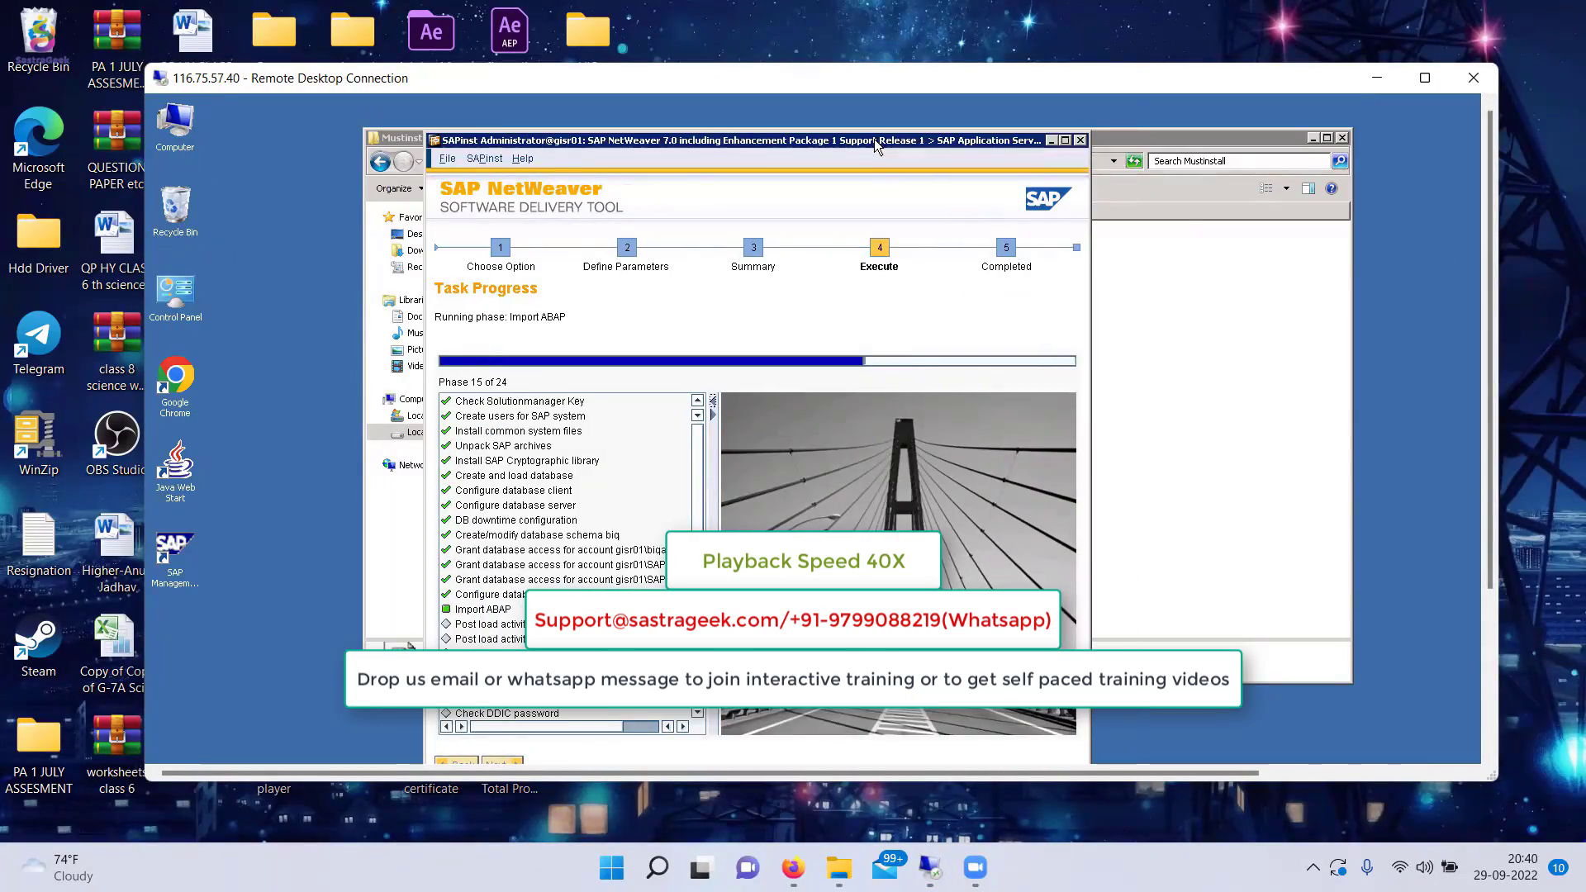
drag(1490, 281, 1490, 337)
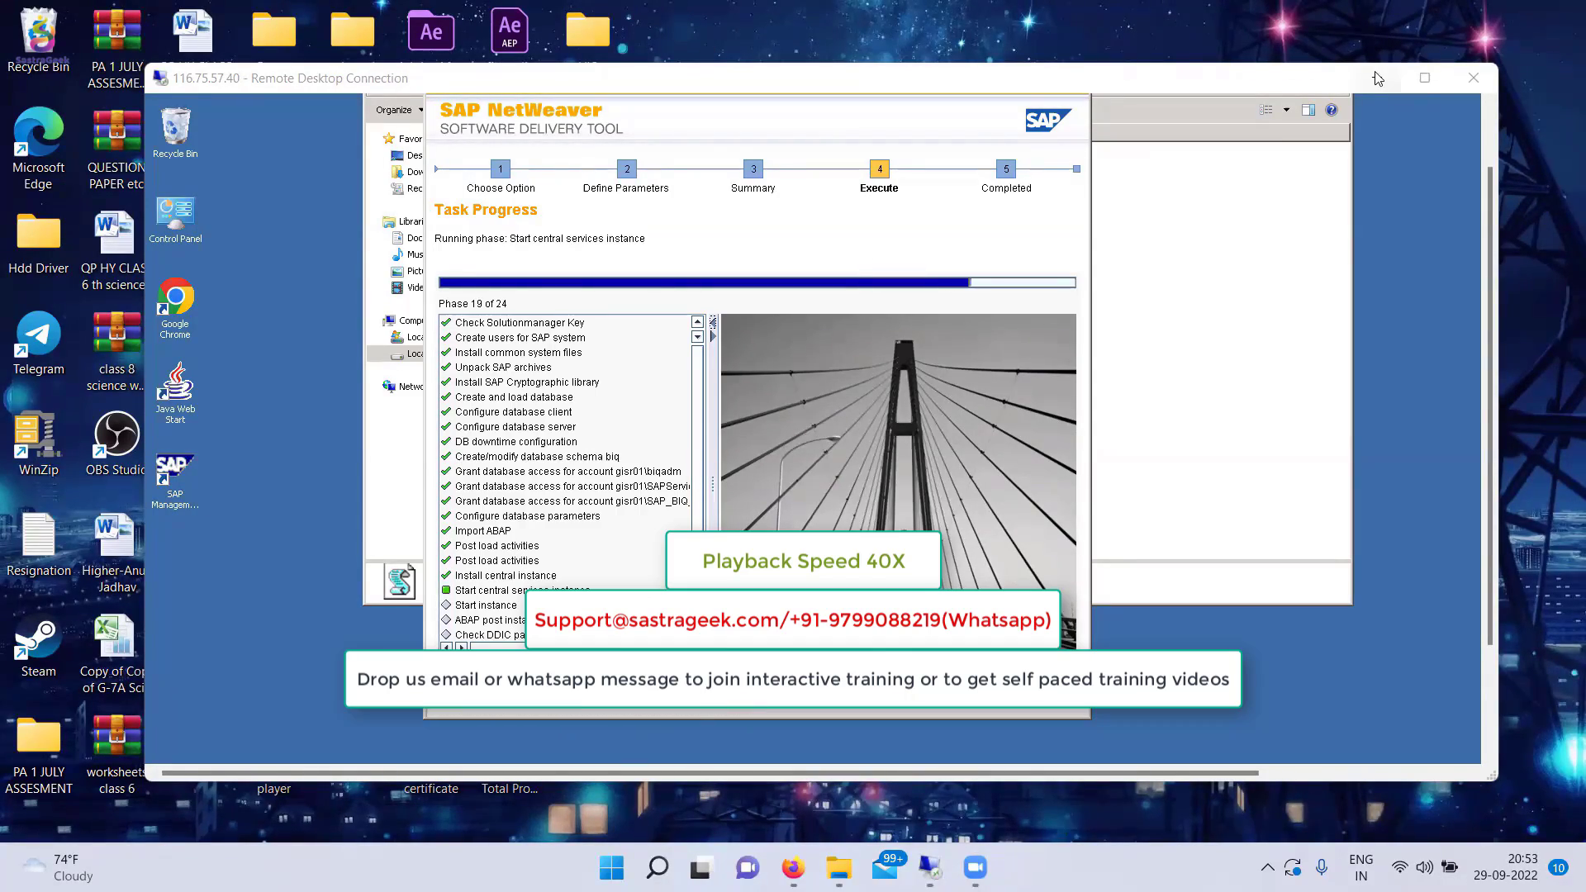
Open a file from the local computer's File Explorer, minimize it and return to the remote installation progress.
click(1376, 77)
click(840, 868)
double_click(512, 410)
click(1232, 117)
click(907, 867)
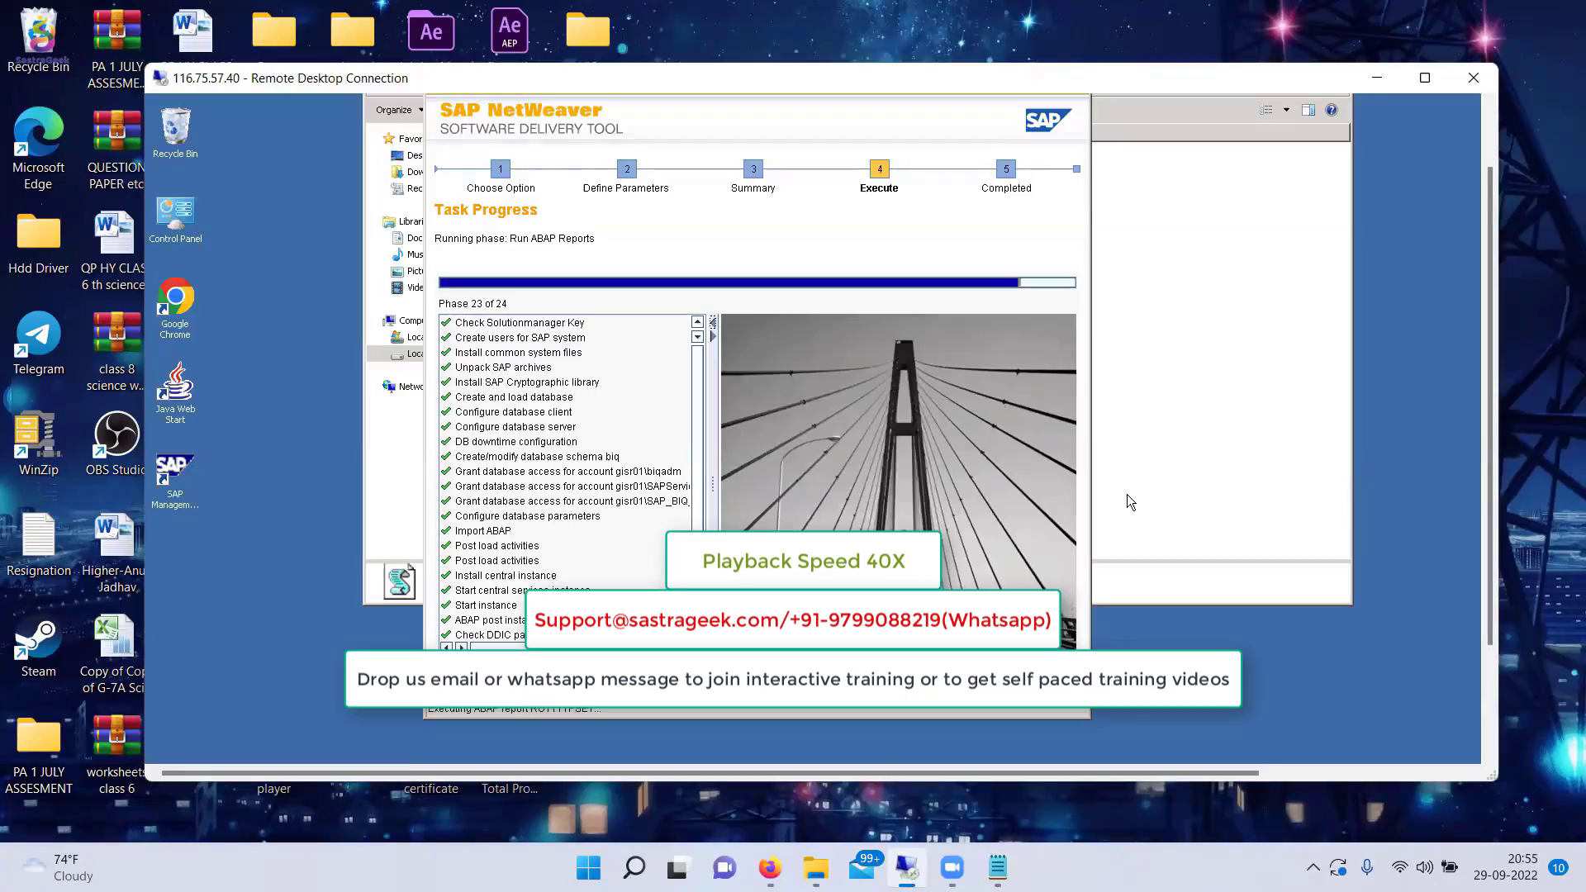
Open the installation guide in Word on the local computer, go to its last page and return to the remote session.
click(998, 868)
click(1232, 118)
click(816, 868)
double_click(661, 347)
drag(1577, 116, 1565, 764)
click(884, 867)
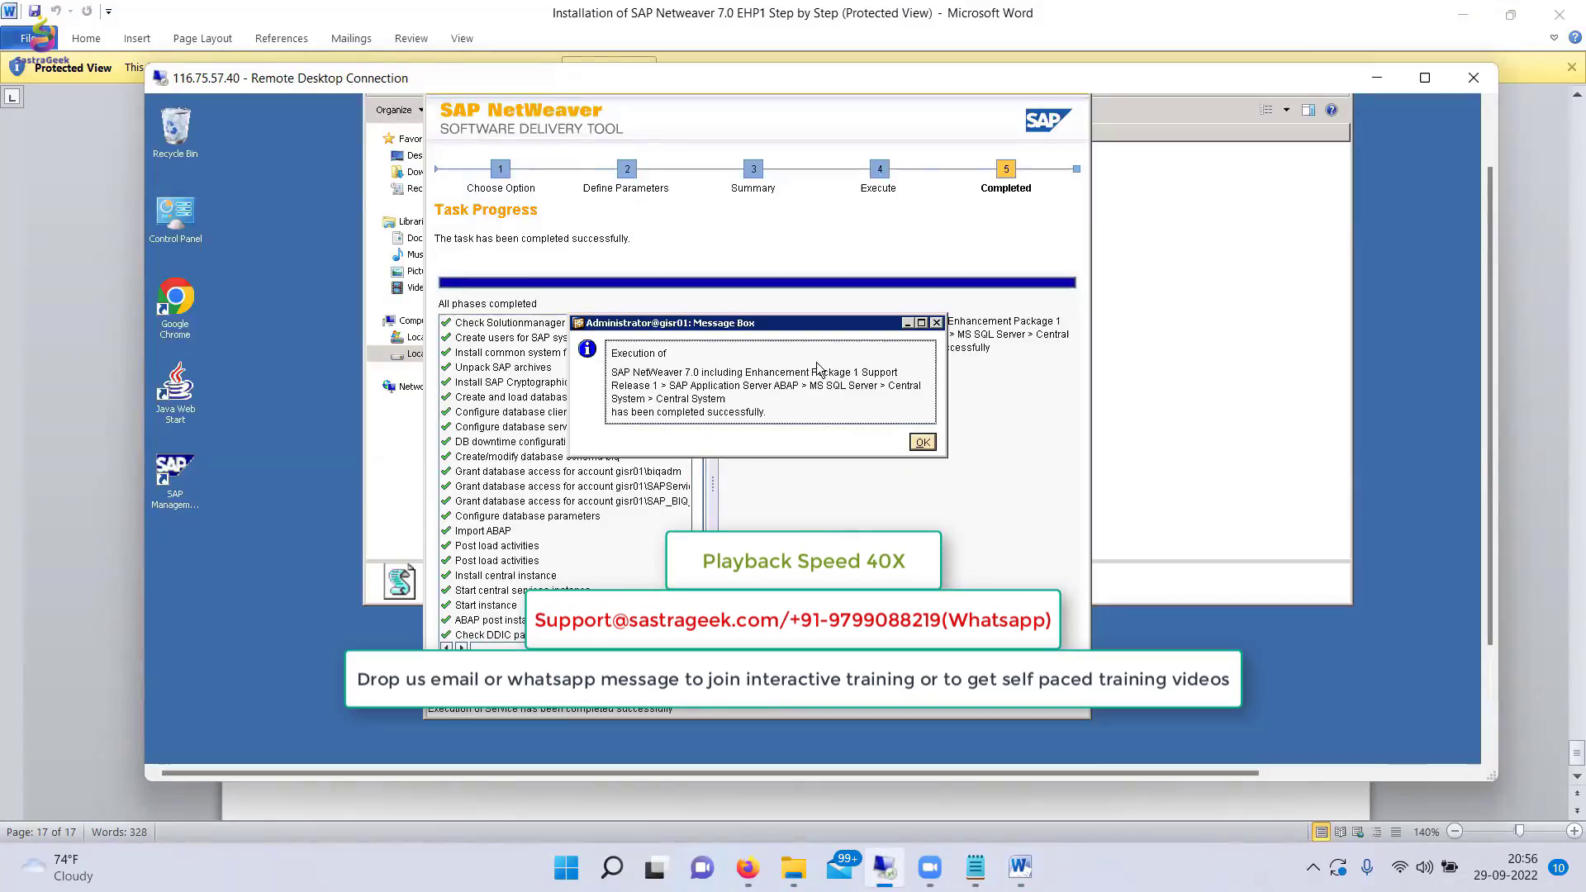
Acknowledge the installation completion message and open the process list of BIQ instance gisr01 1 in SAP Management Console.
click(924, 443)
double_click(172, 327)
click(278, 251)
click(358, 409)
drag(368, 356, 470, 319)
click(1004, 208)
drag(627, 144, 797, 185)
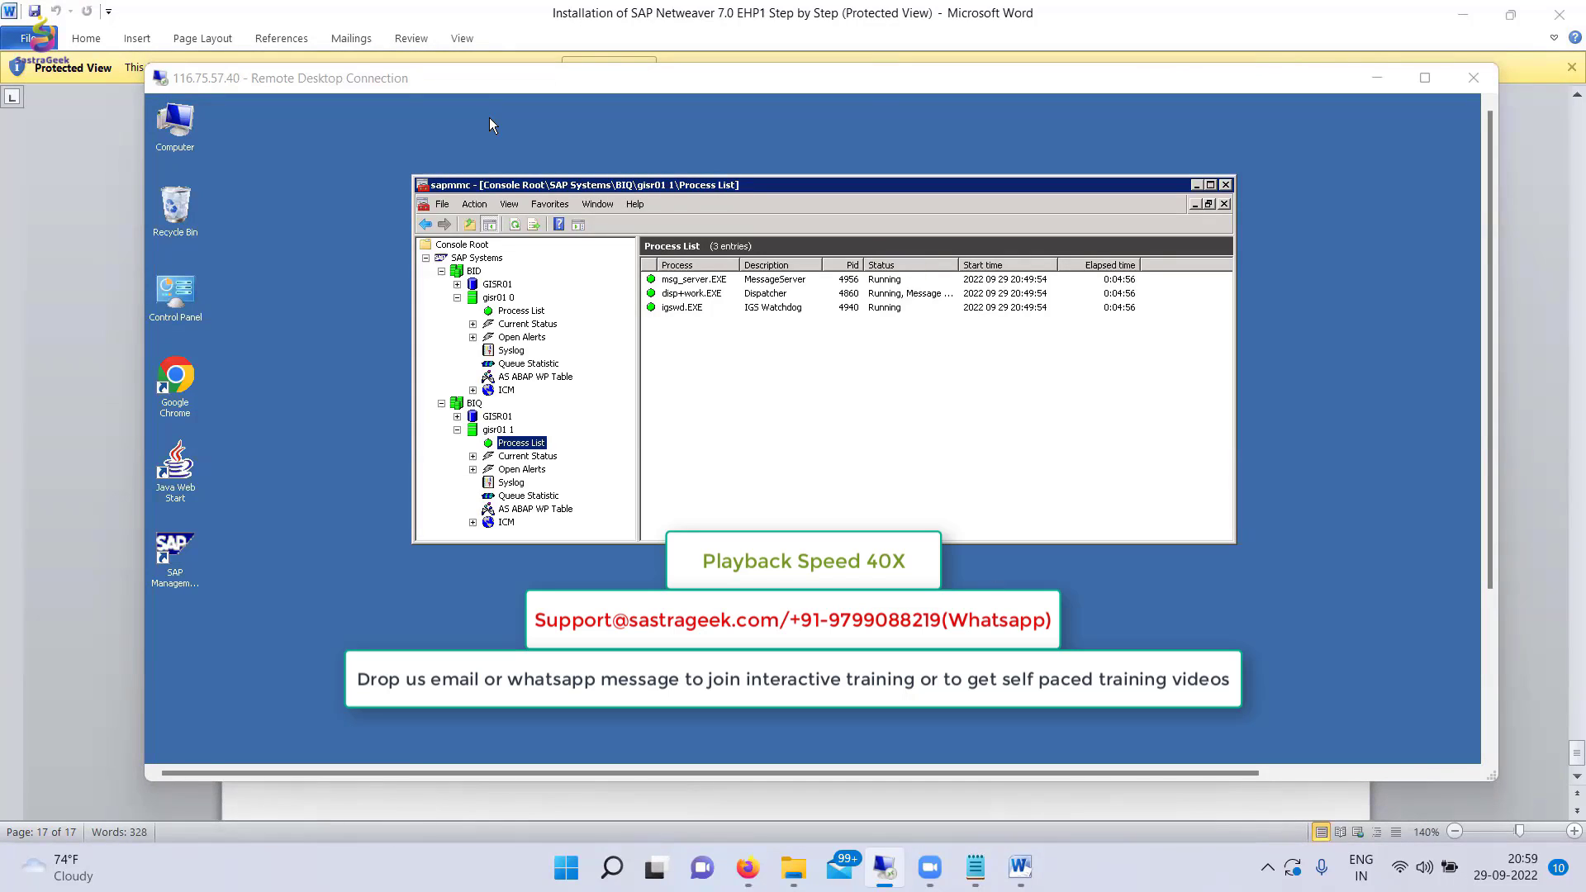
Collapse the BID and BIQ systems in the console tree and display the instances of BIQ.
click(442, 271)
click(457, 311)
click(442, 284)
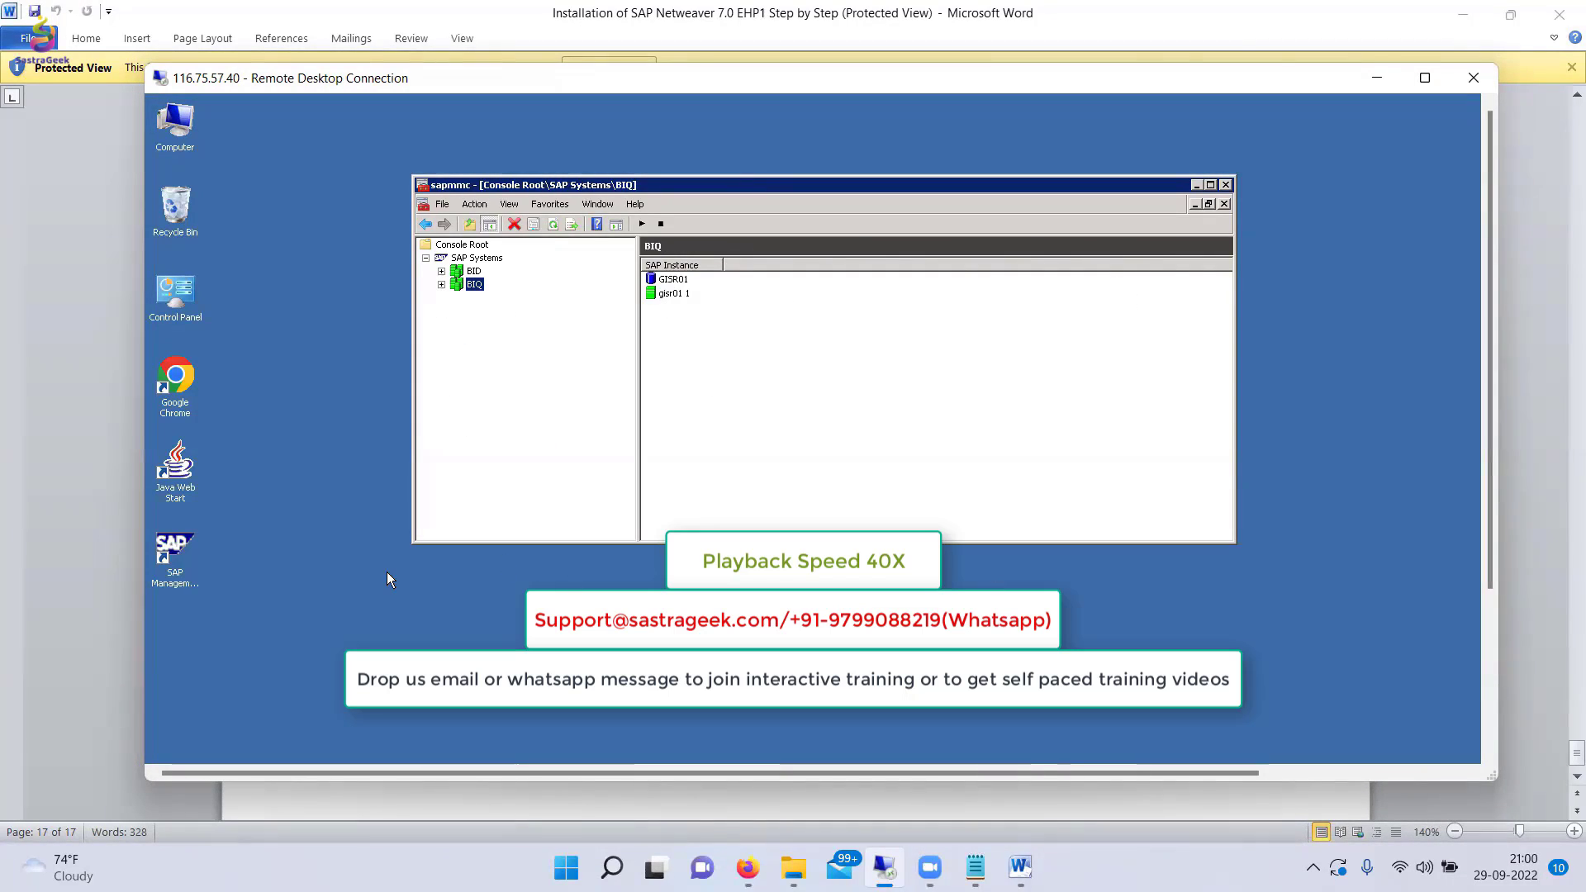